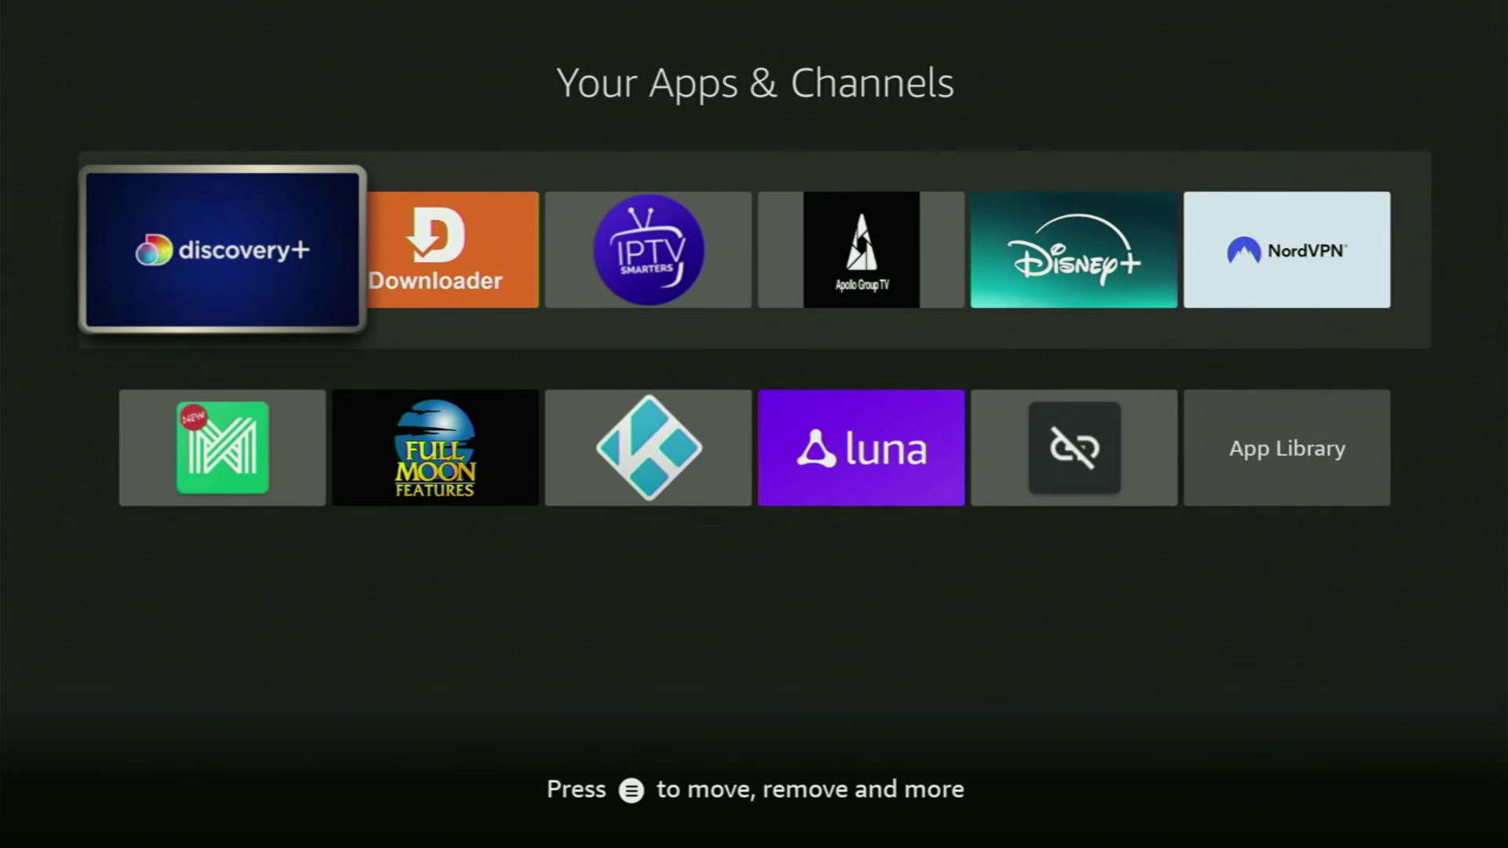
Browse the installed app tiles across Apollo Group TV and Disney+, then go back Home
{"action": "key", "text": "Down"}
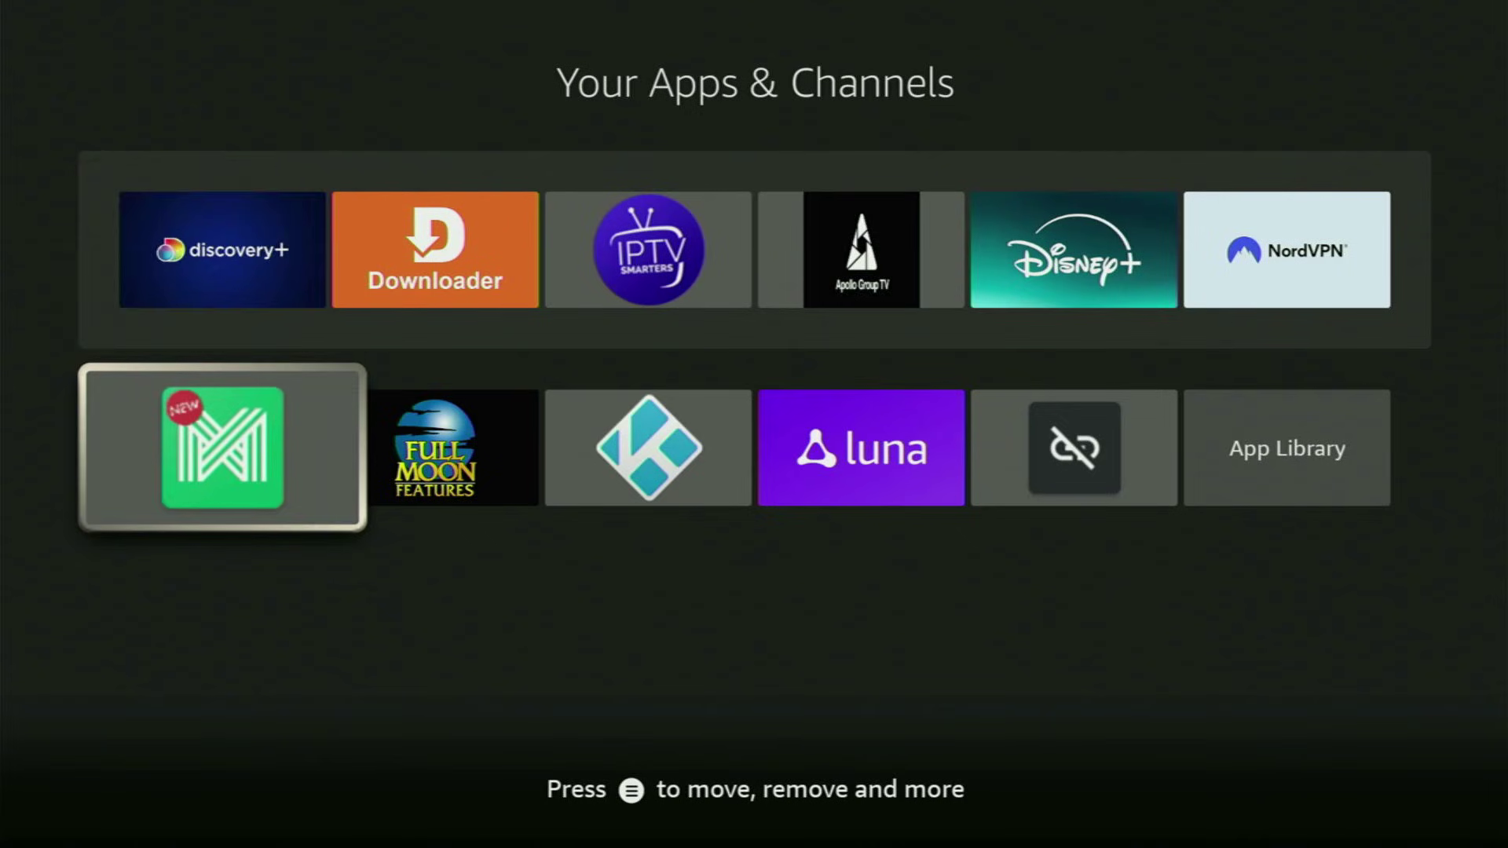
{"action": "key", "text": "Right"}
{"action": "key", "text": "Up"}
{"action": "key", "text": "Right"}
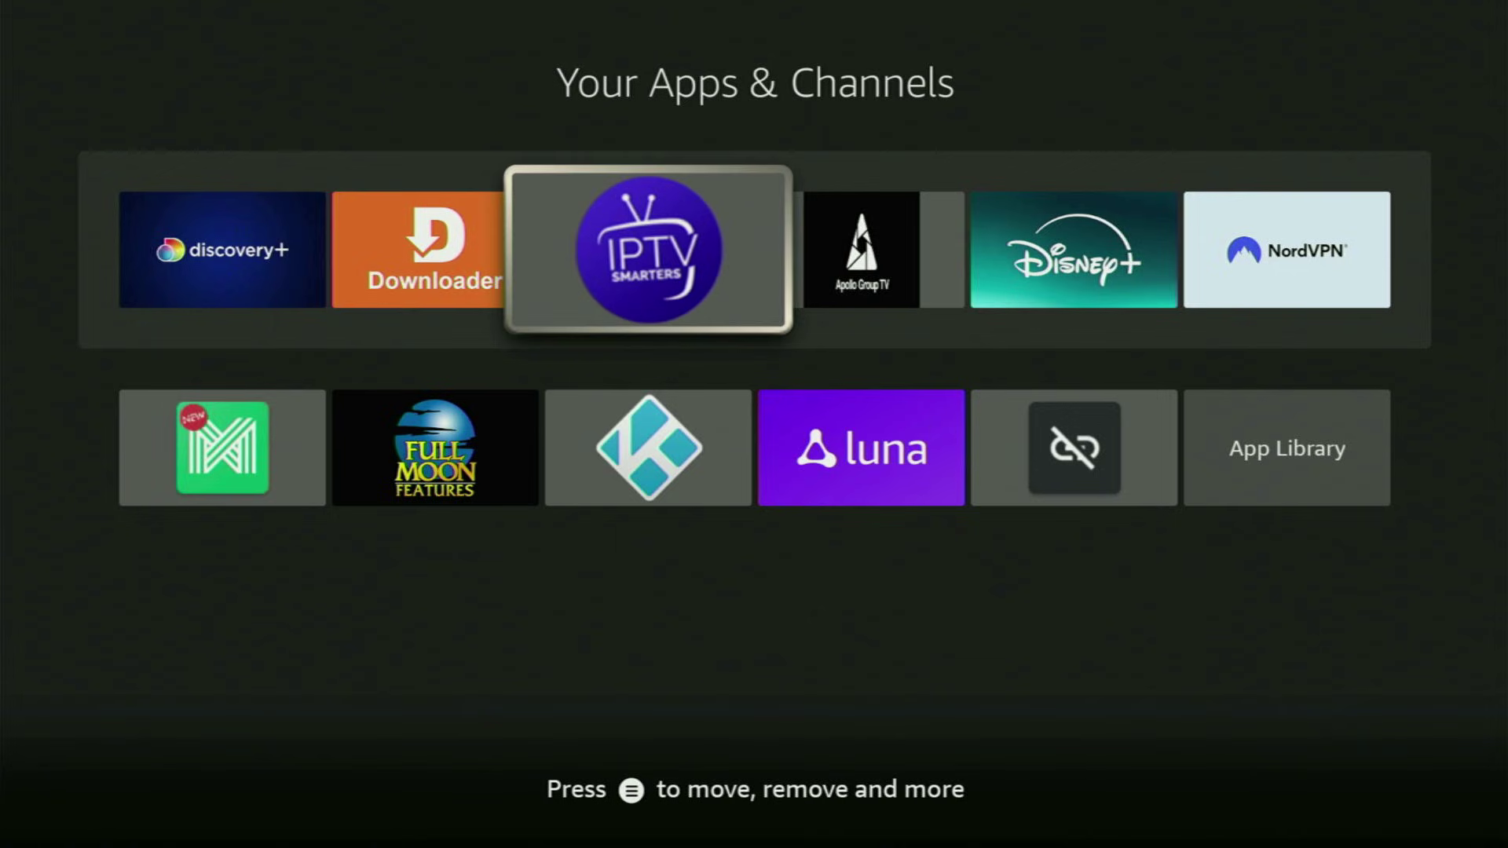
{"action": "key", "text": "Right"}
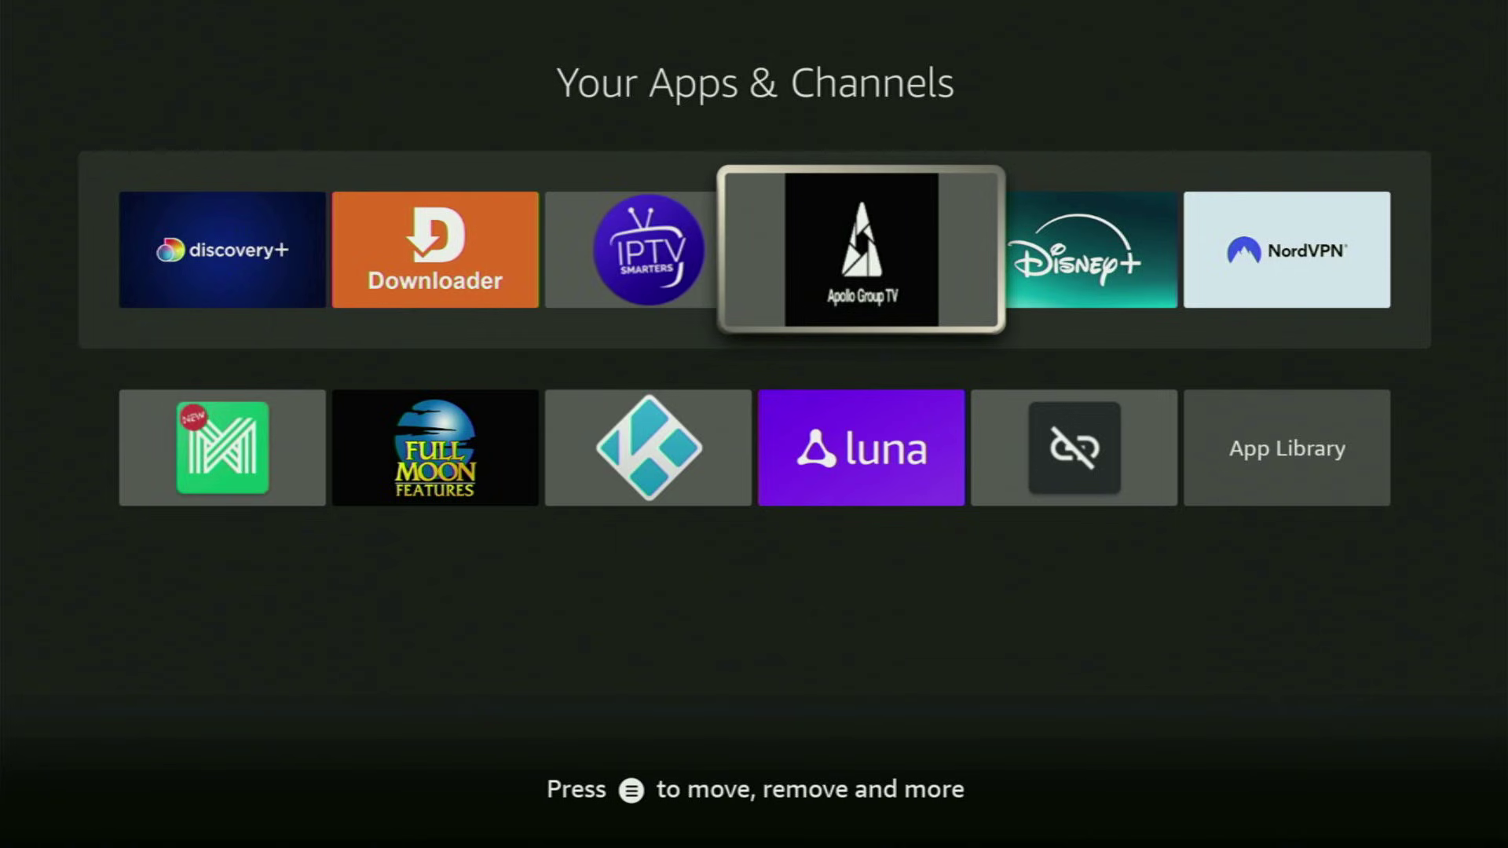
{"action": "key", "text": "Right"}
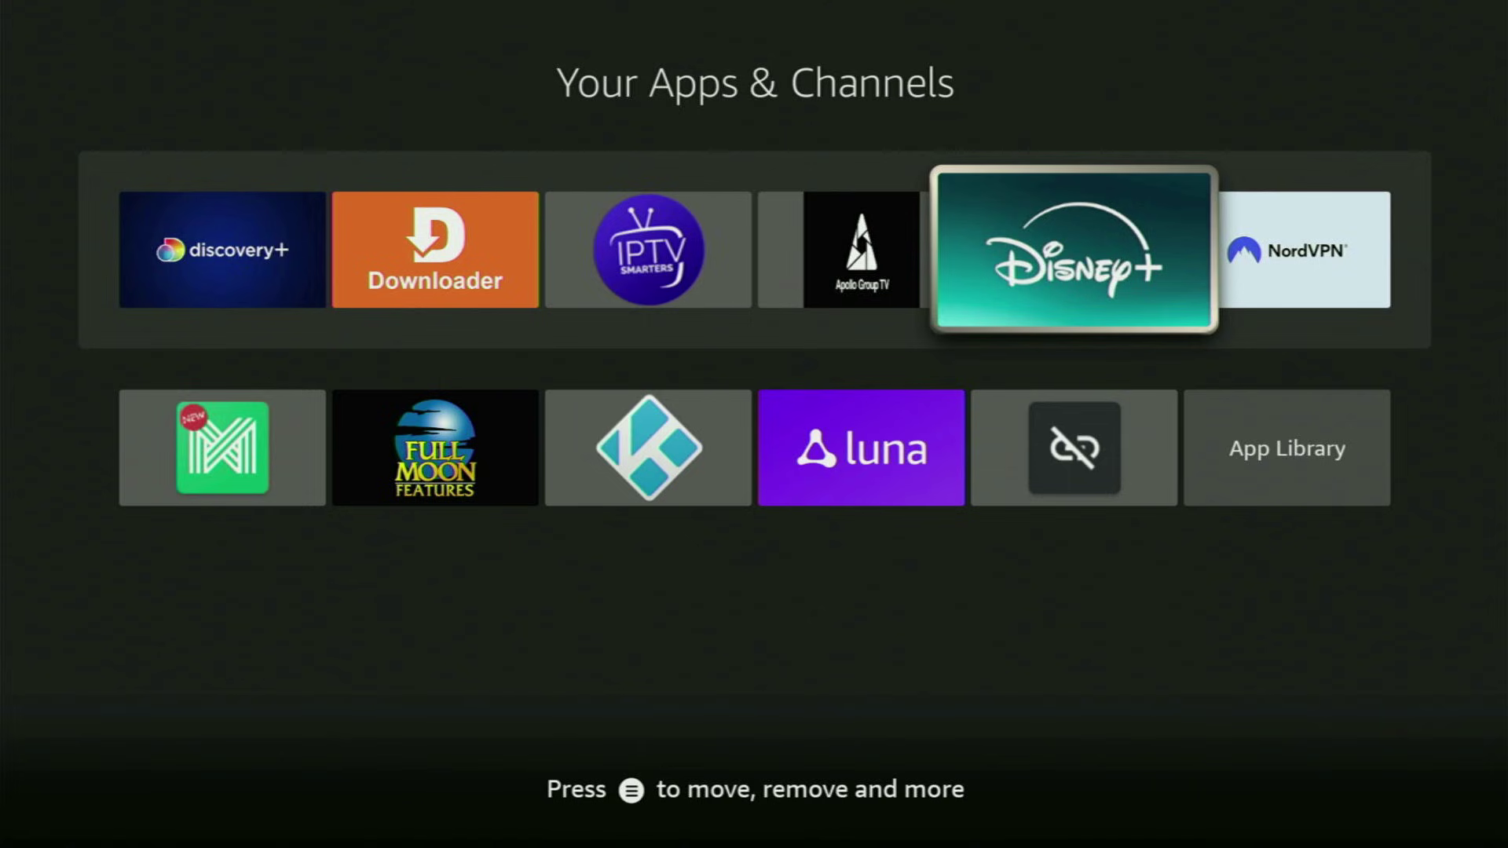
{"action": "key", "text": "Left"}
{"action": "key", "text": "Left"}
{"action": "key", "text": "Left"}
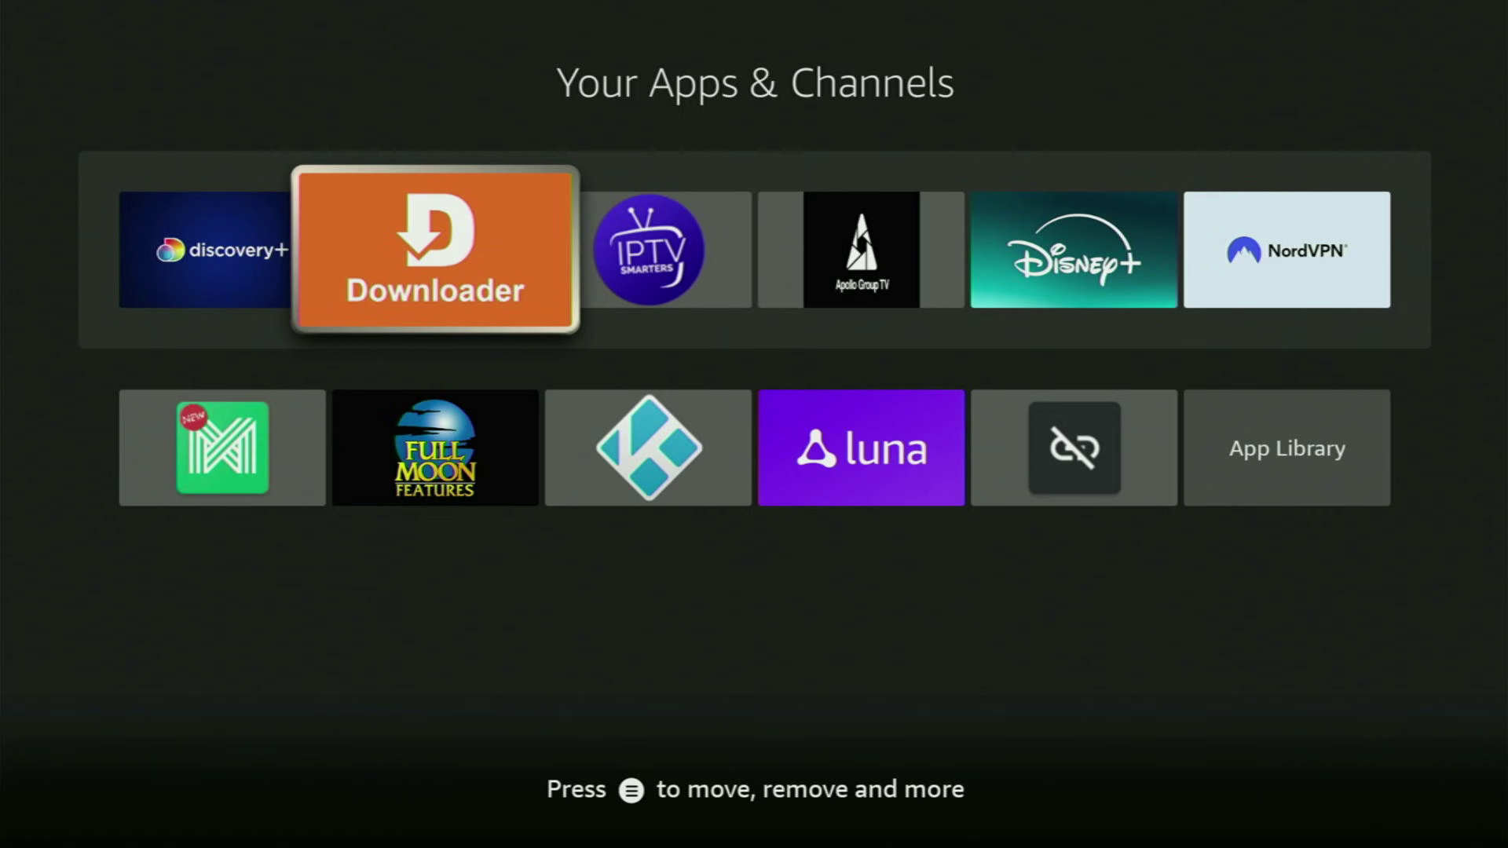
{"action": "key", "text": "Escape"}
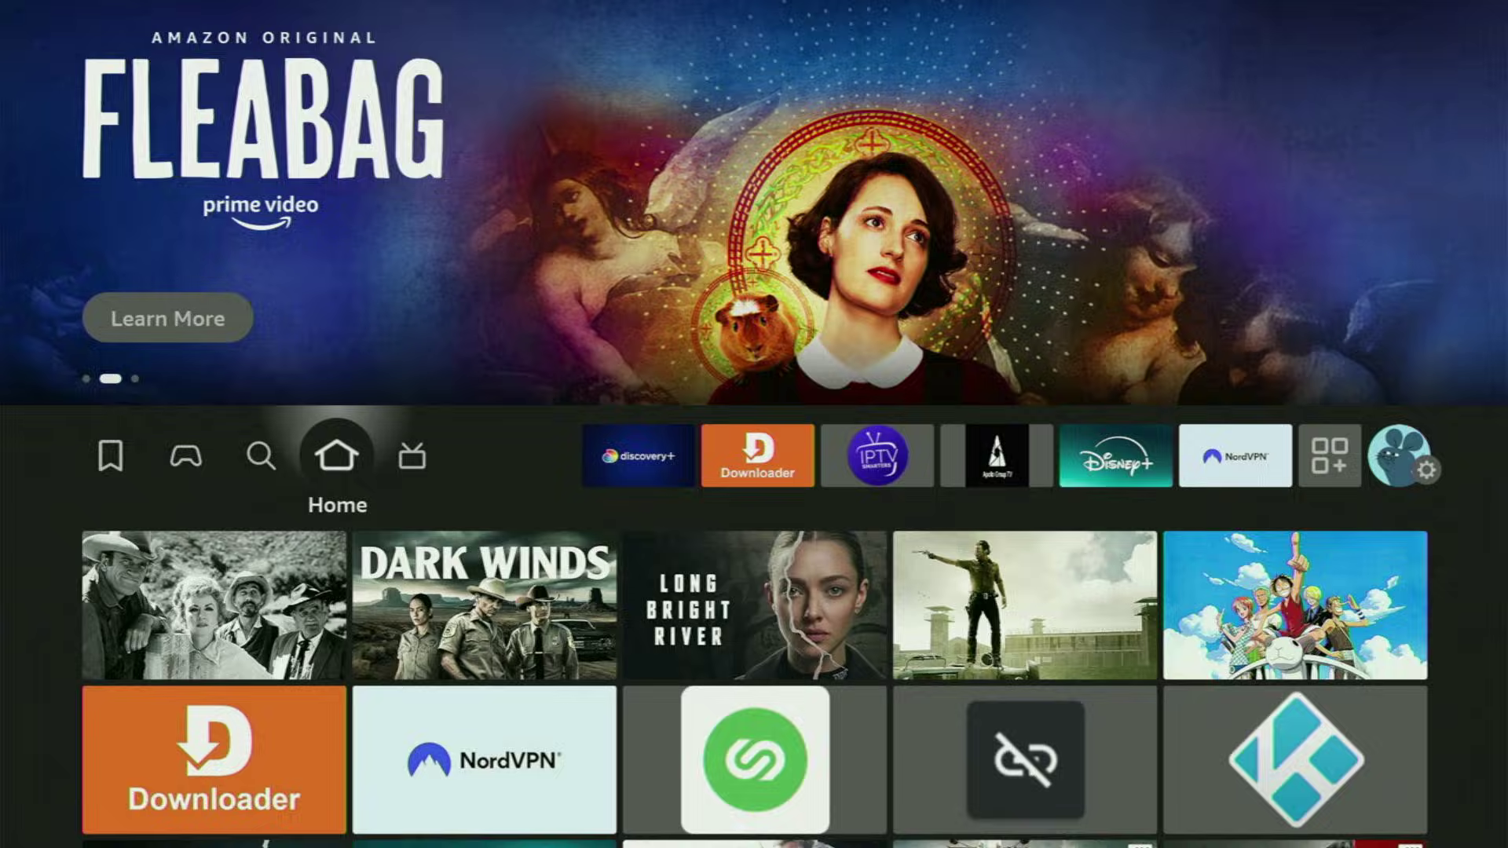
{"action": "key", "text": "Left"}
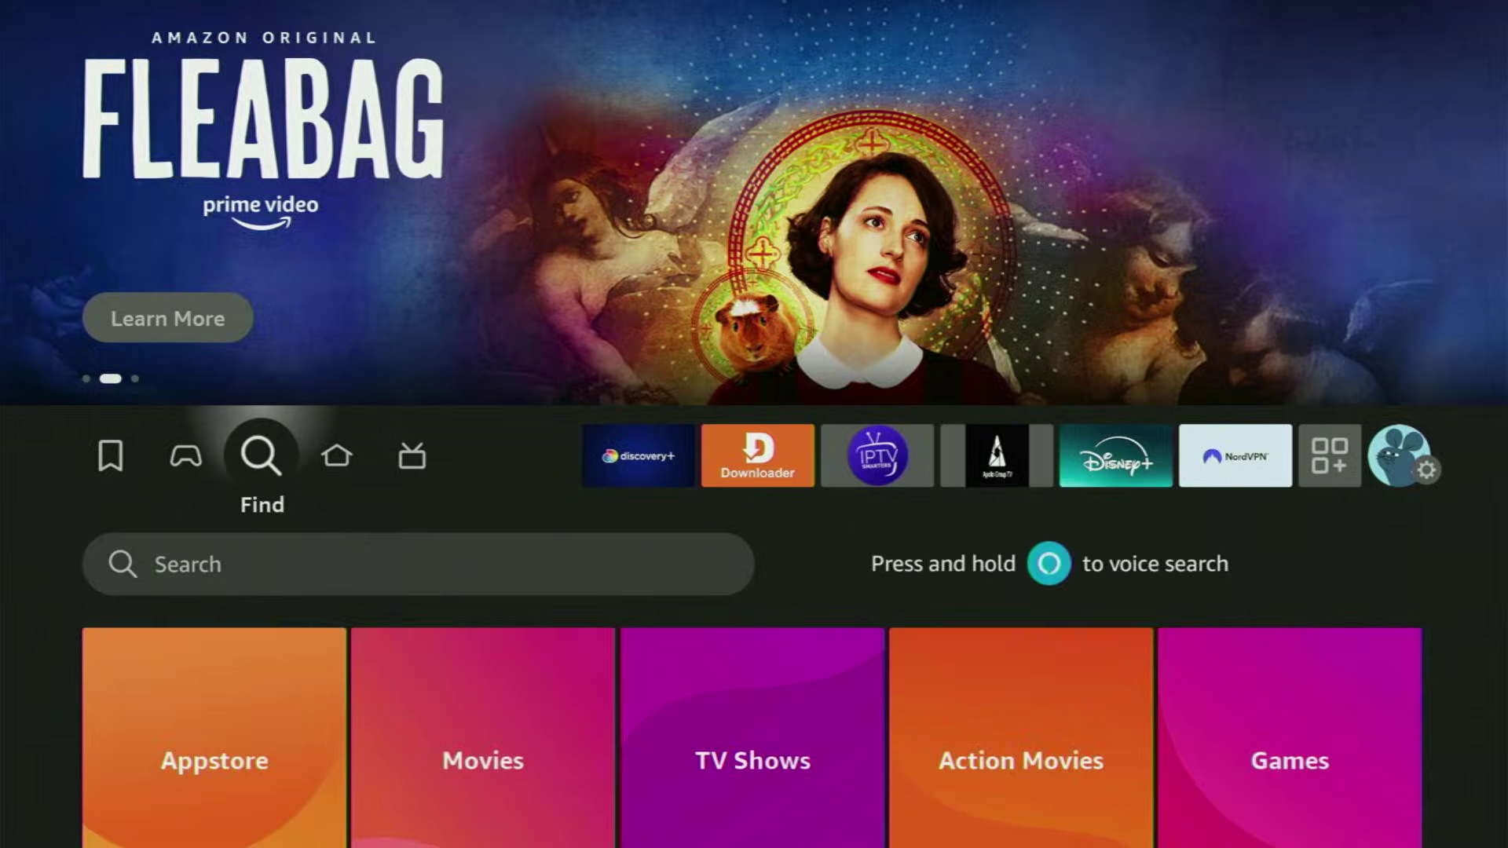
{"action": "key", "text": "Down"}
{"action": "key", "text": "Return"}
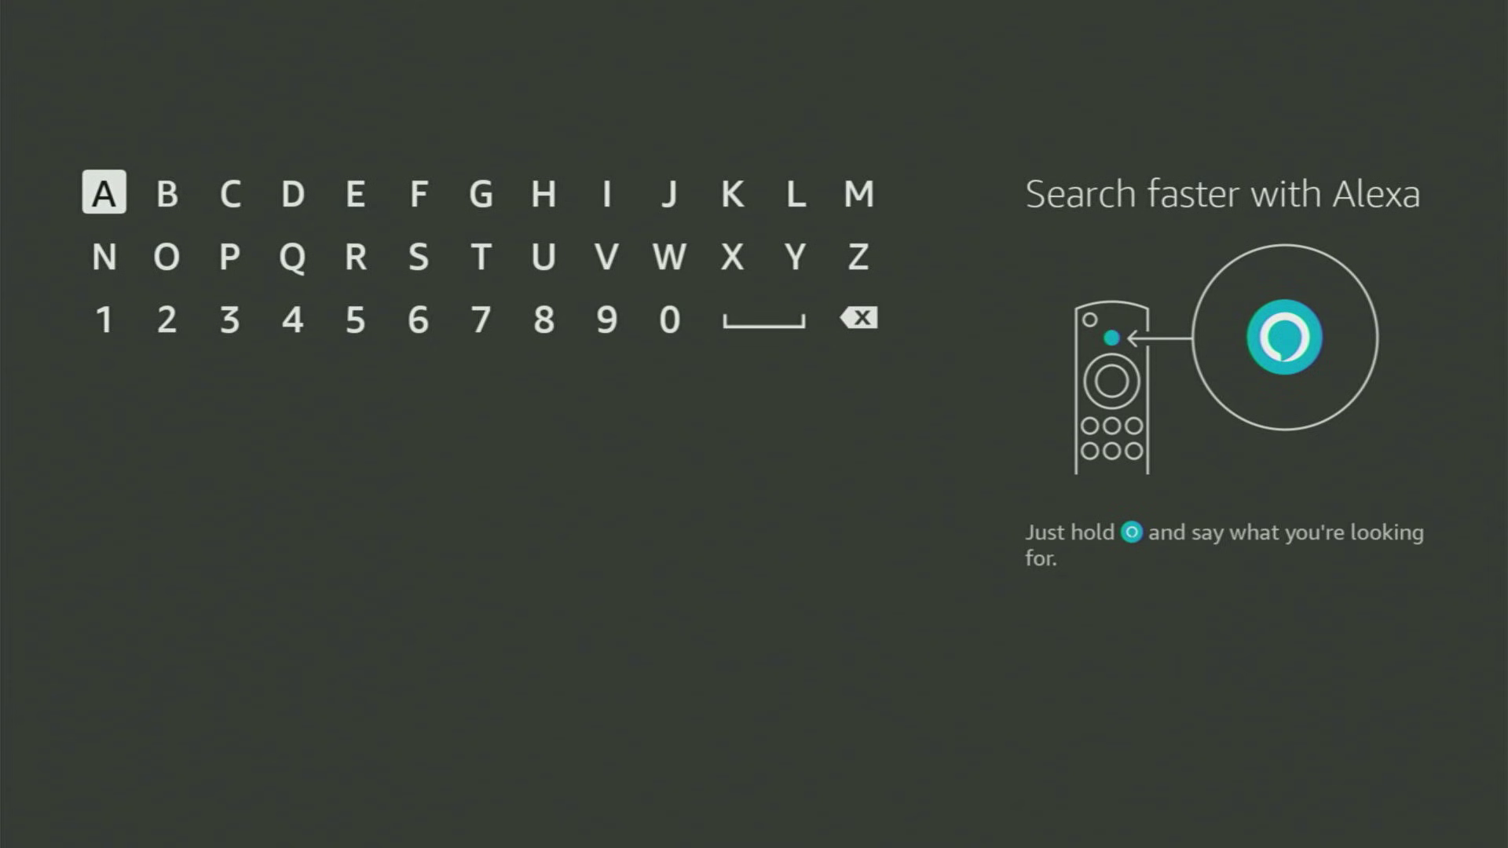
{"action": "key", "text": "Right"}
{"action": "key", "text": "Right"}
{"action": "key", "text": "Right"}
{"action": "key", "text": "Return"}
{"action": "key", "text": "Down"}
{"action": "key", "text": "Left"}
{"action": "key", "text": "Left"}
{"action": "key", "text": "Return"}
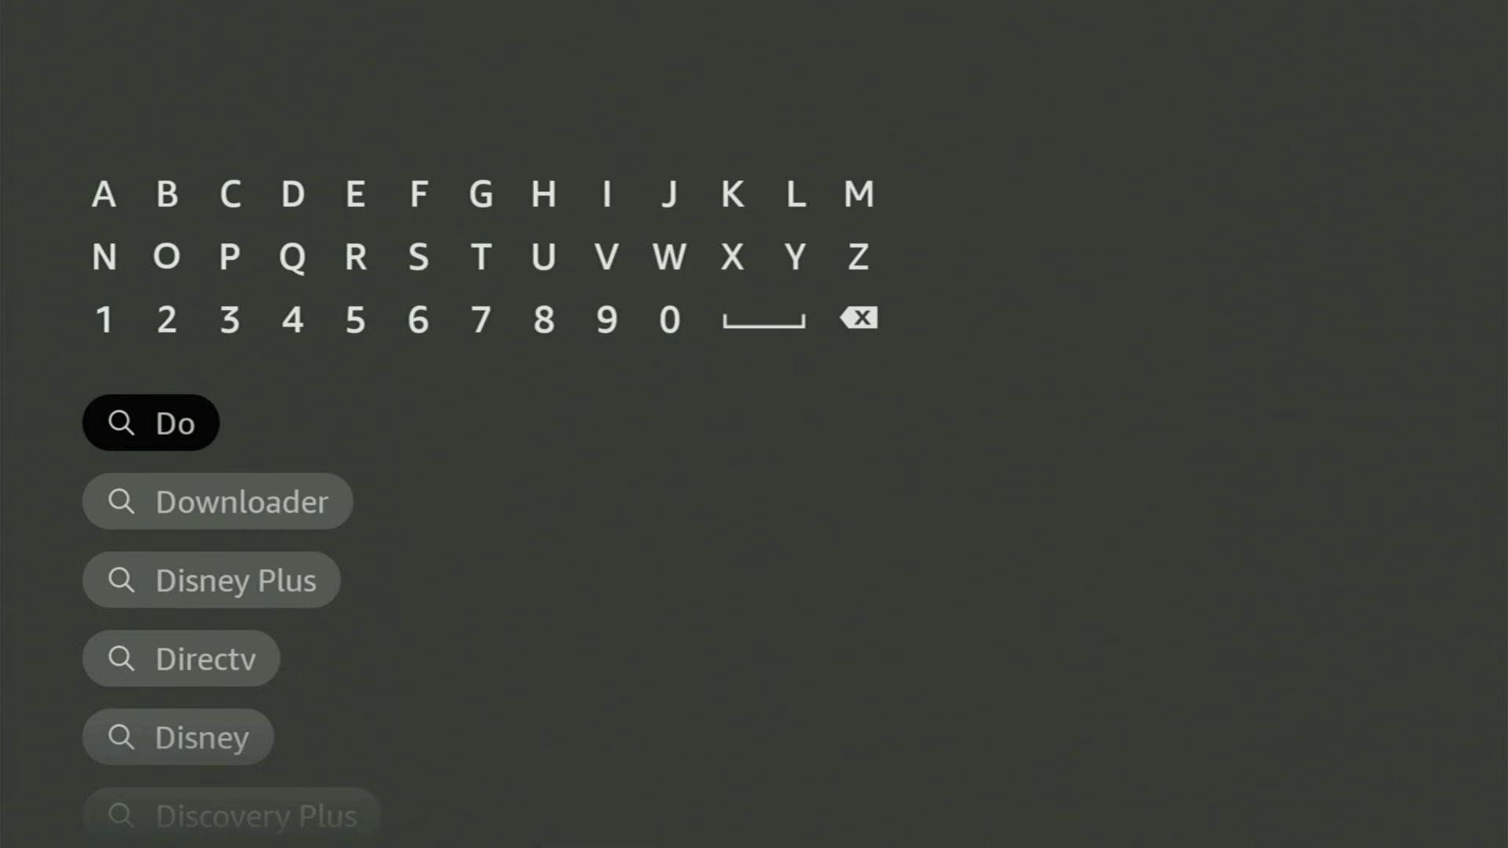
{"action": "key", "text": "Down"}
{"action": "key", "text": "Down"}
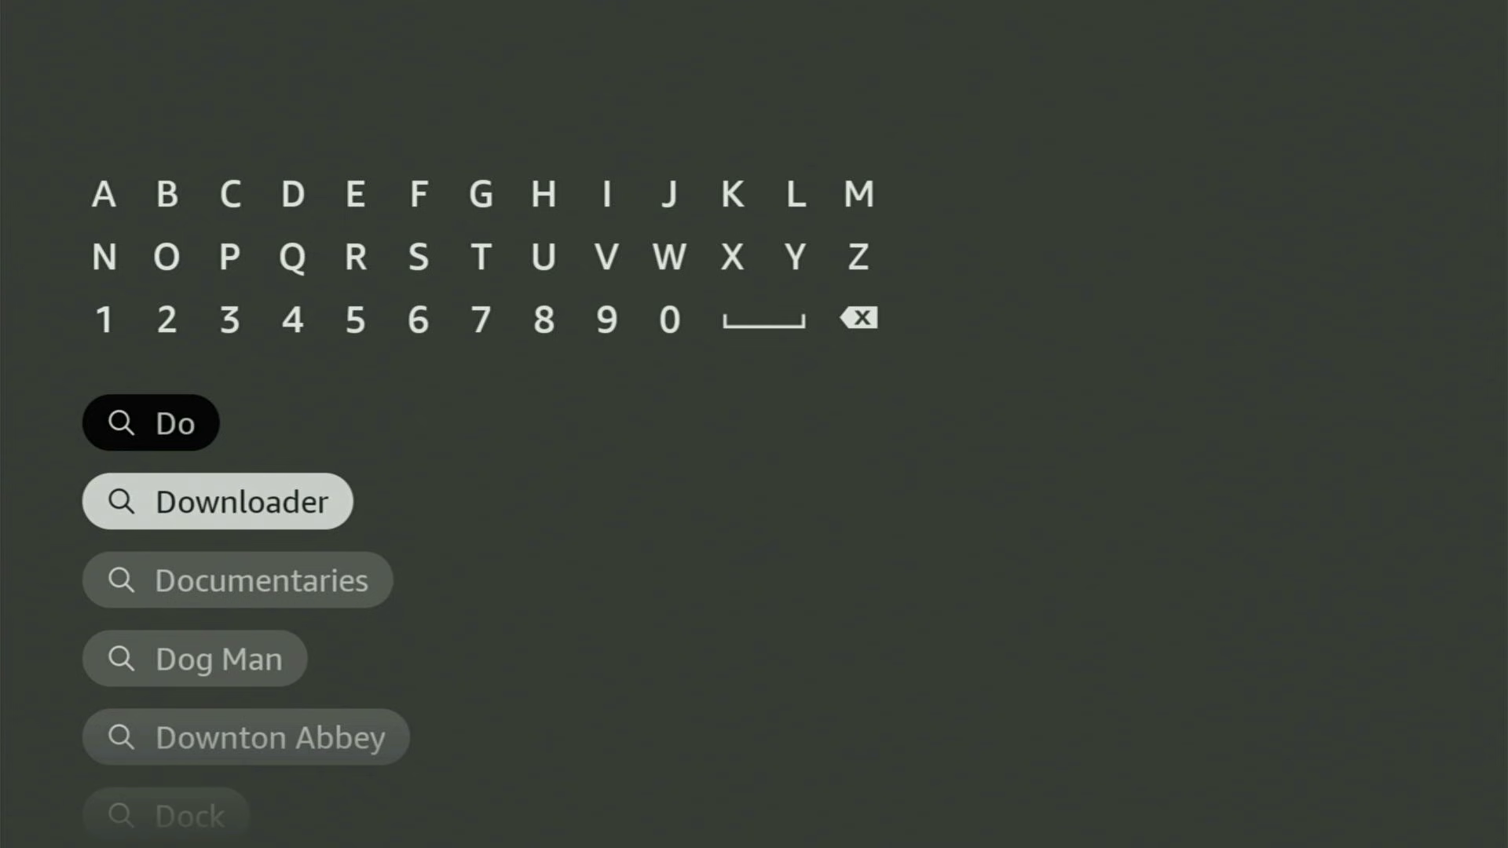
{"action": "key", "text": "Return"}
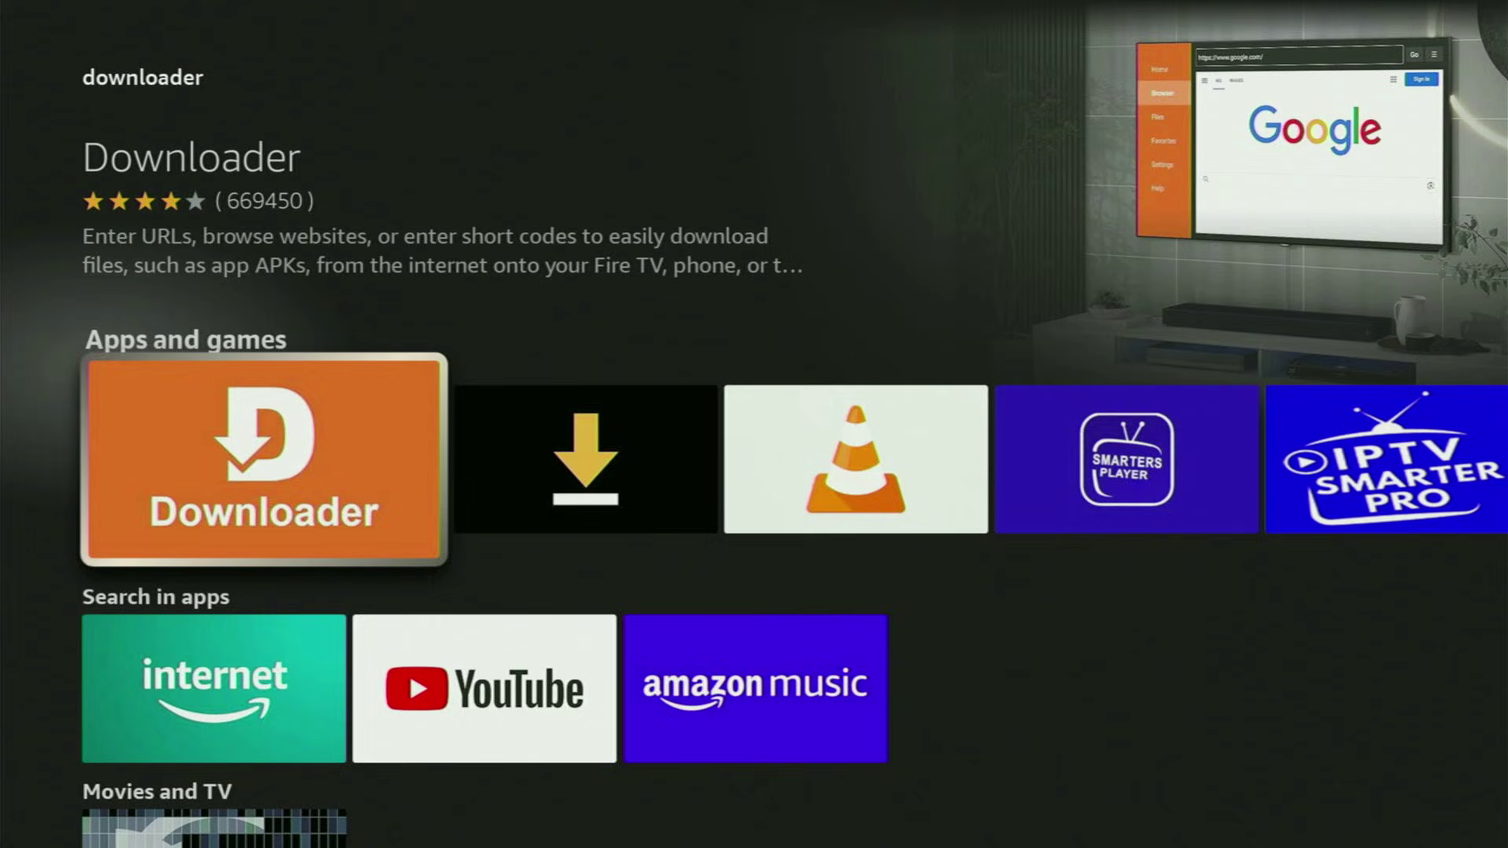
{"action": "key", "text": "Right"}
{"action": "key", "text": "Right"}
{"action": "key", "text": "Down"}
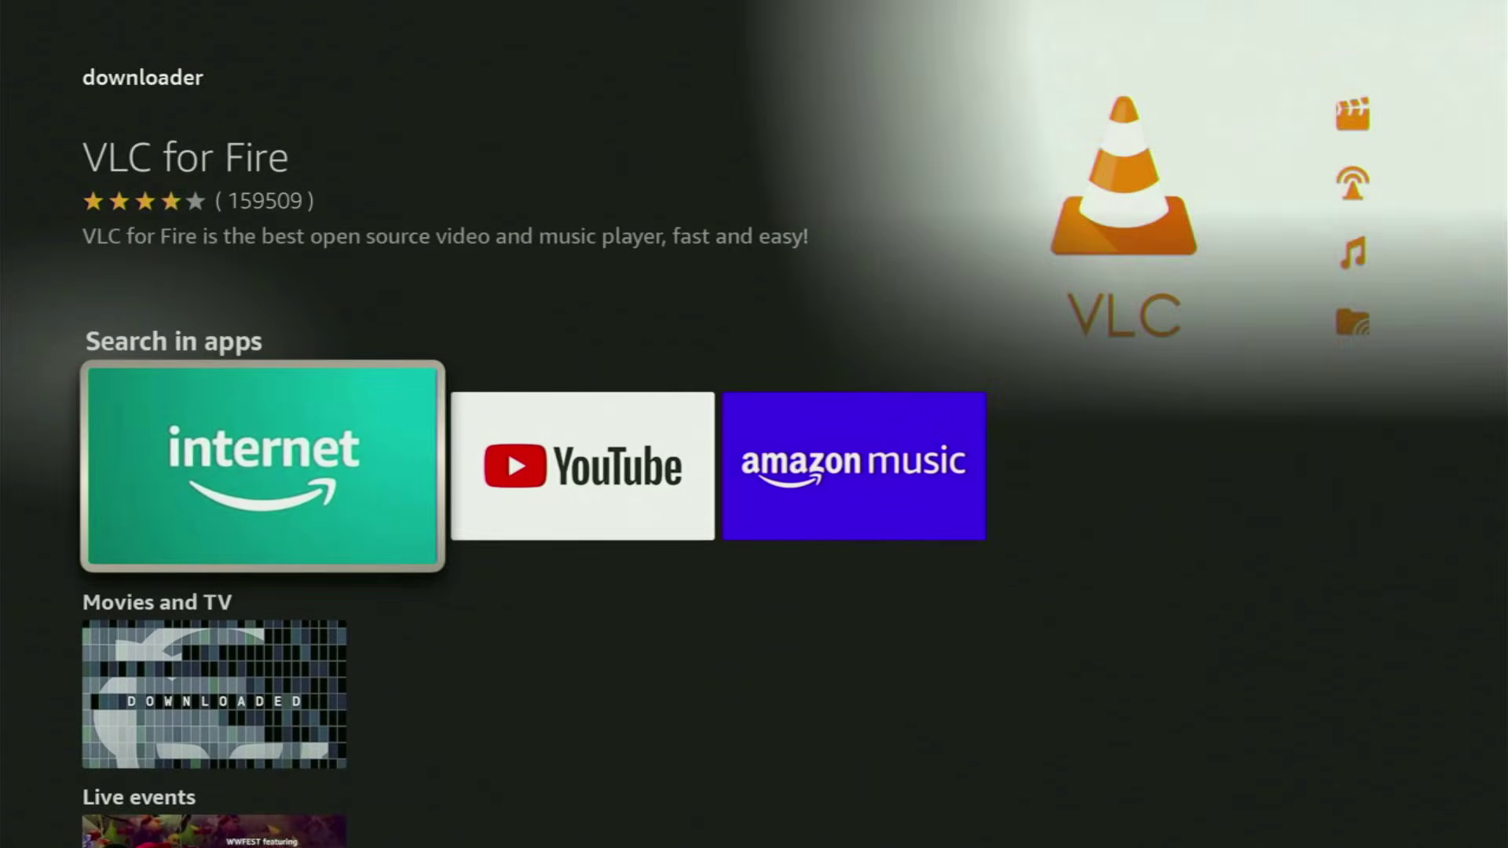
{"action": "key", "text": "Right"}
{"action": "key", "text": "Right"}
{"action": "key", "text": "Up"}
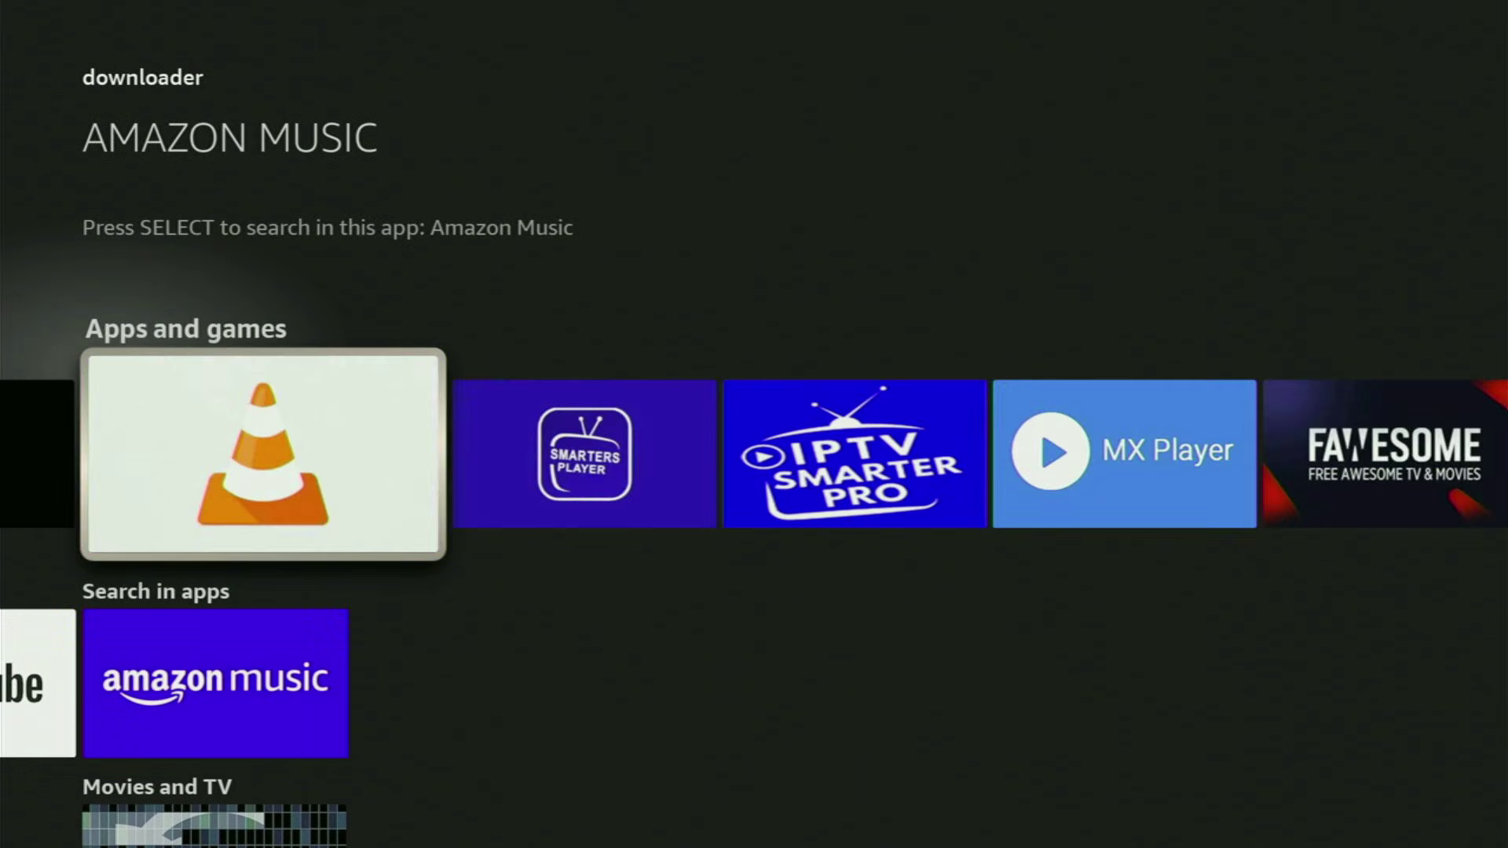
{"action": "key", "text": "Right"}
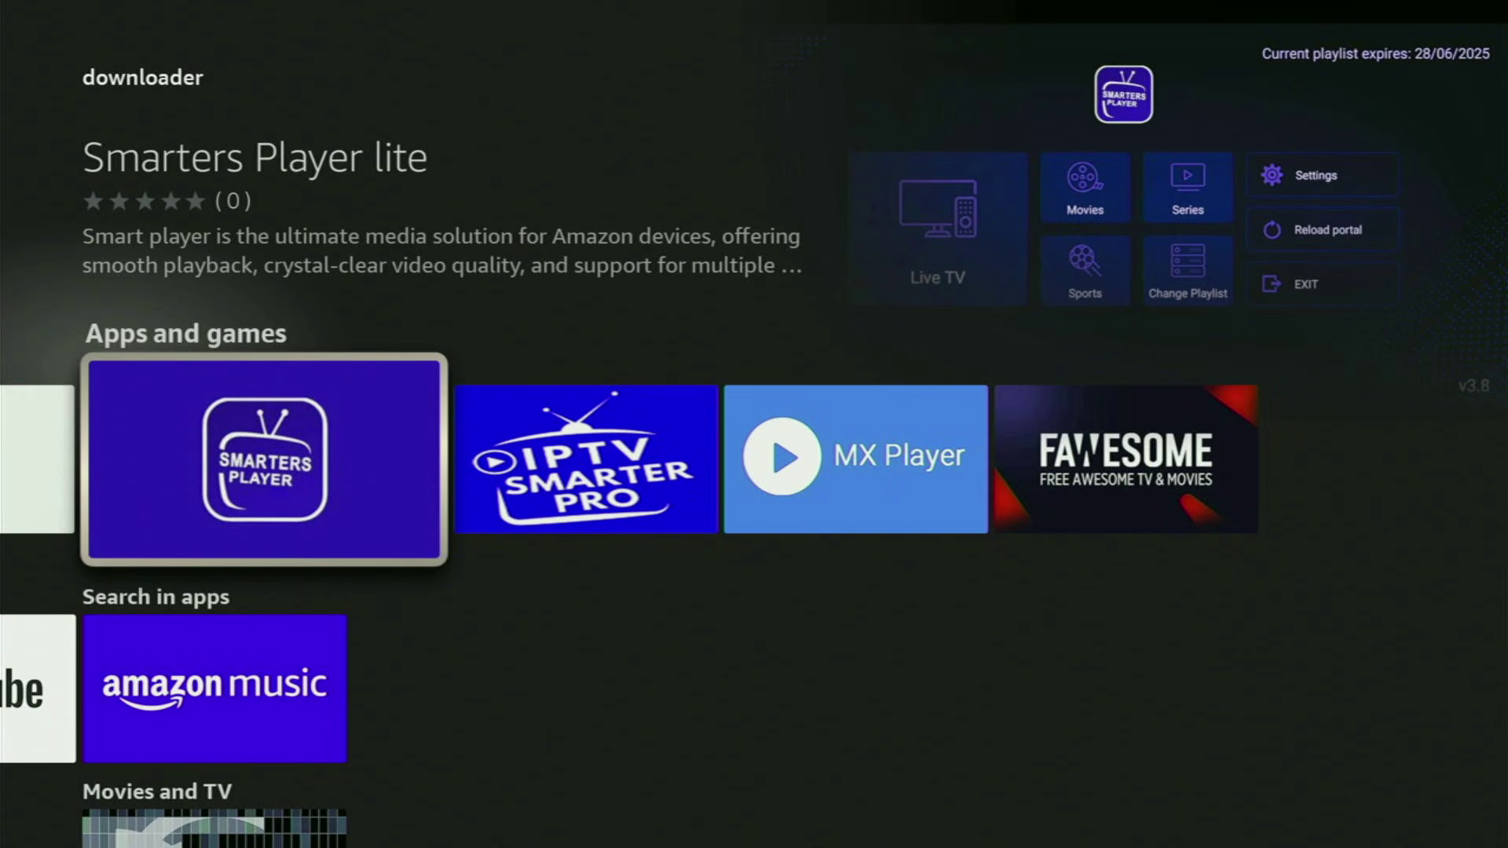
{"action": "key", "text": "Right"}
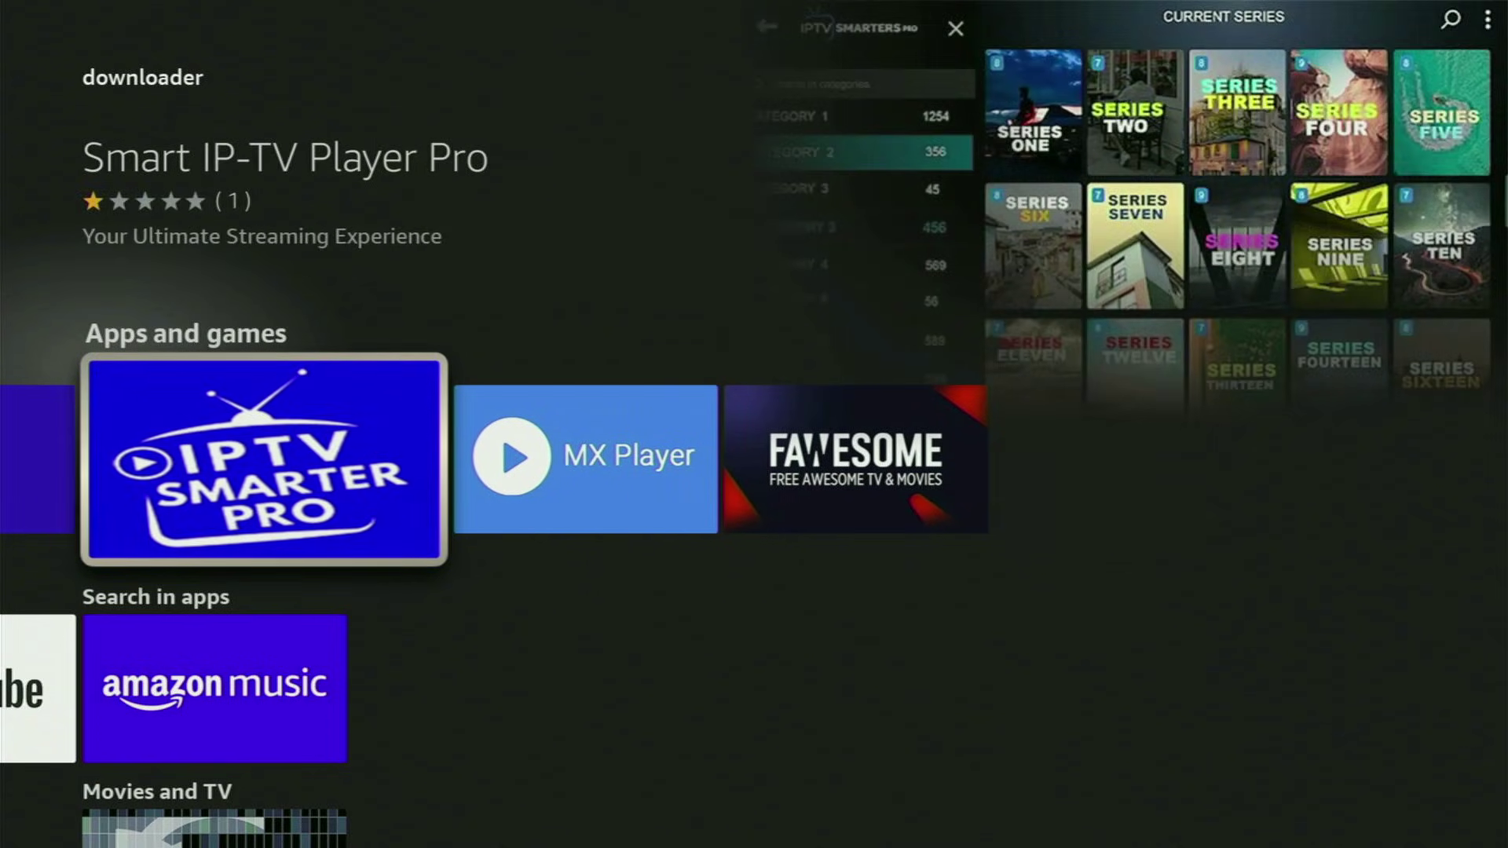
{"action": "key", "text": "Right"}
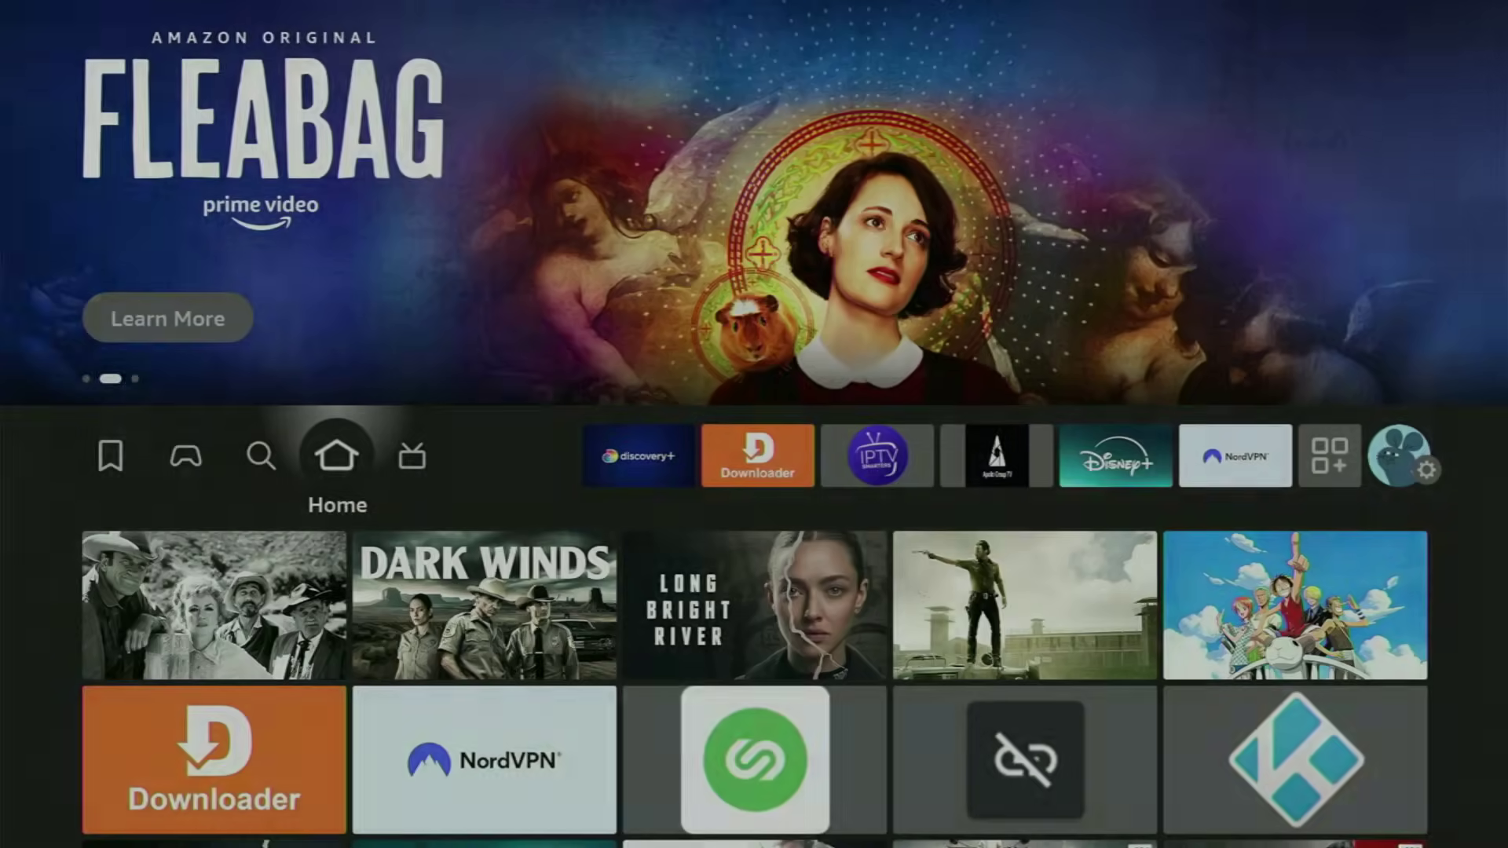
Go to the Settings gear and open My Fire TV
{"action": "key", "text": "Left"}
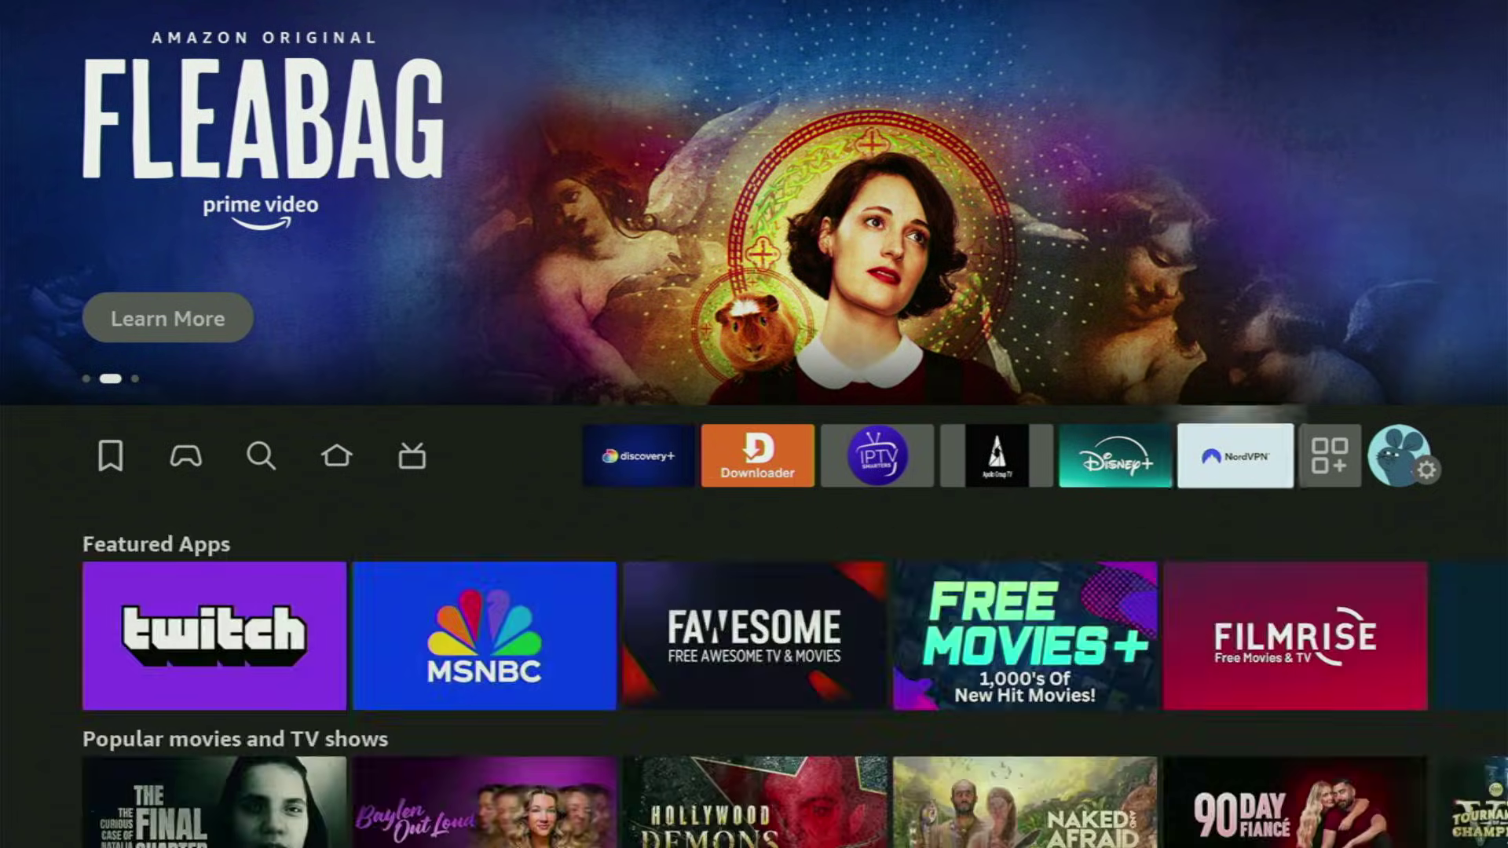
{"action": "key", "text": "Right"}
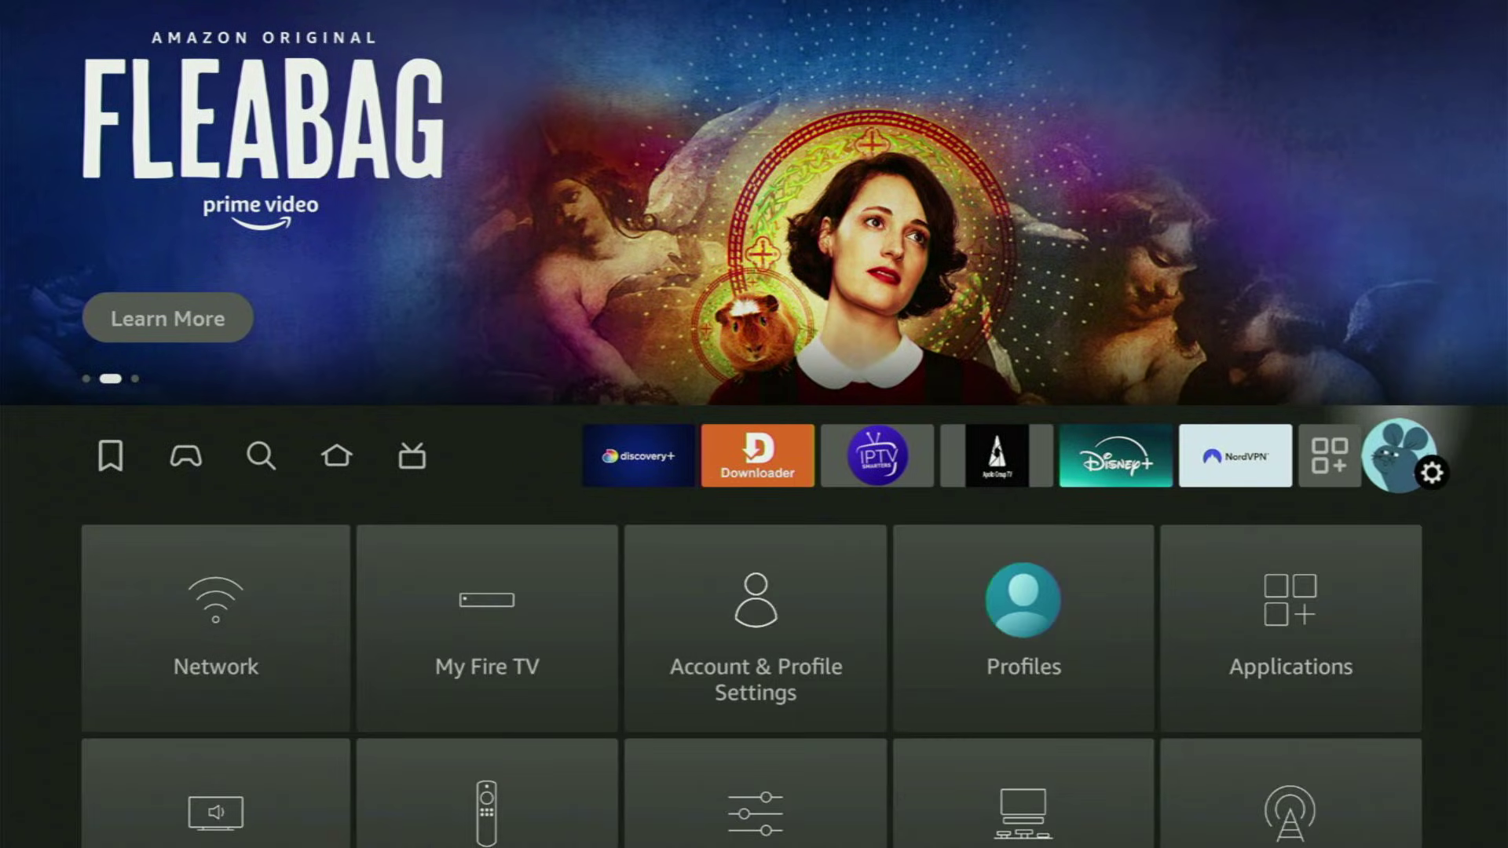
{"action": "key", "text": "Down"}
{"action": "key", "text": "Right"}
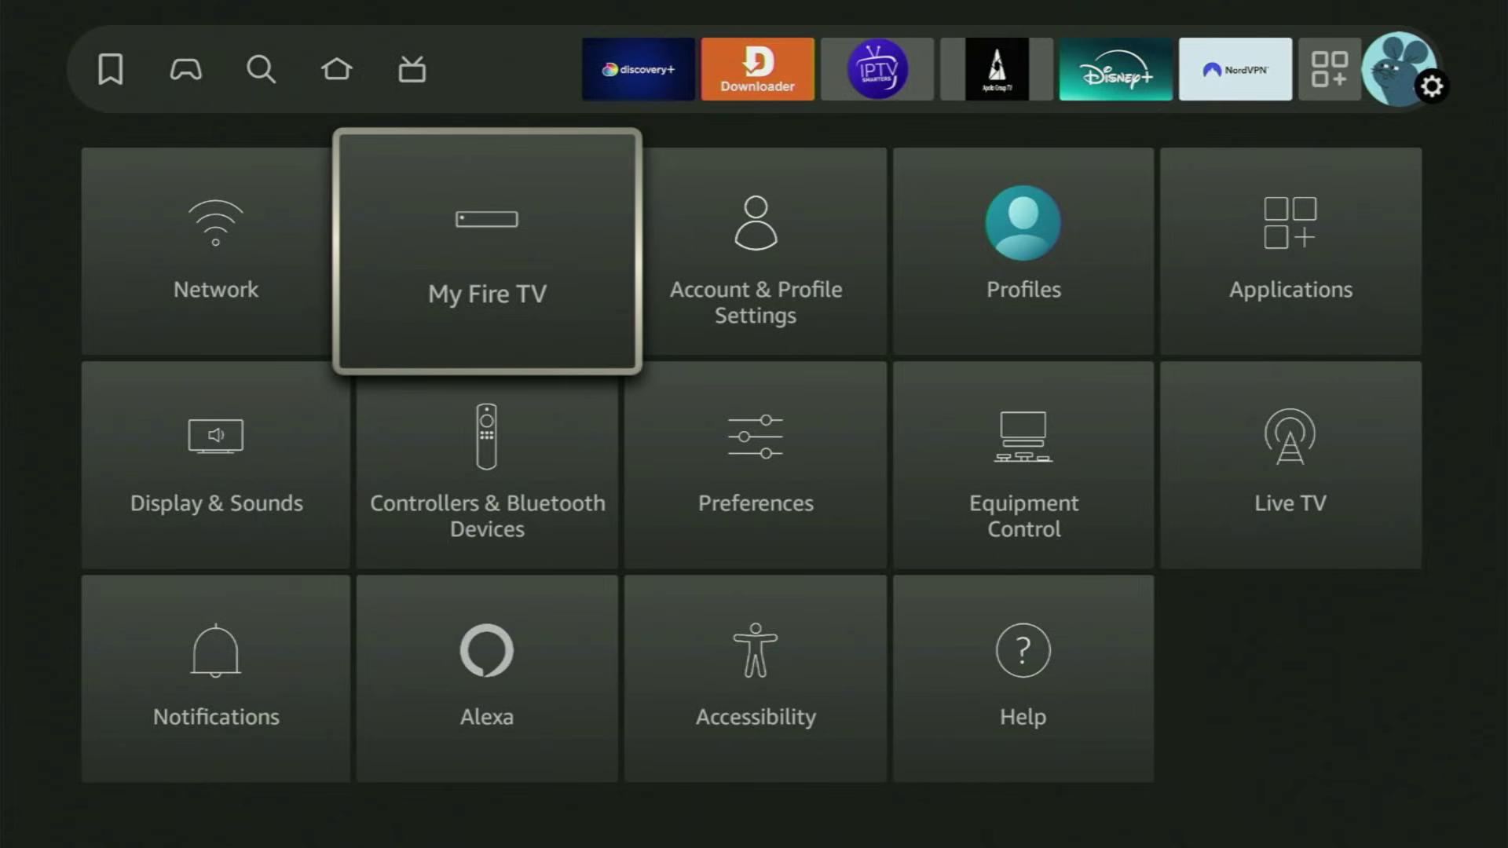
{"action": "key", "text": "Return"}
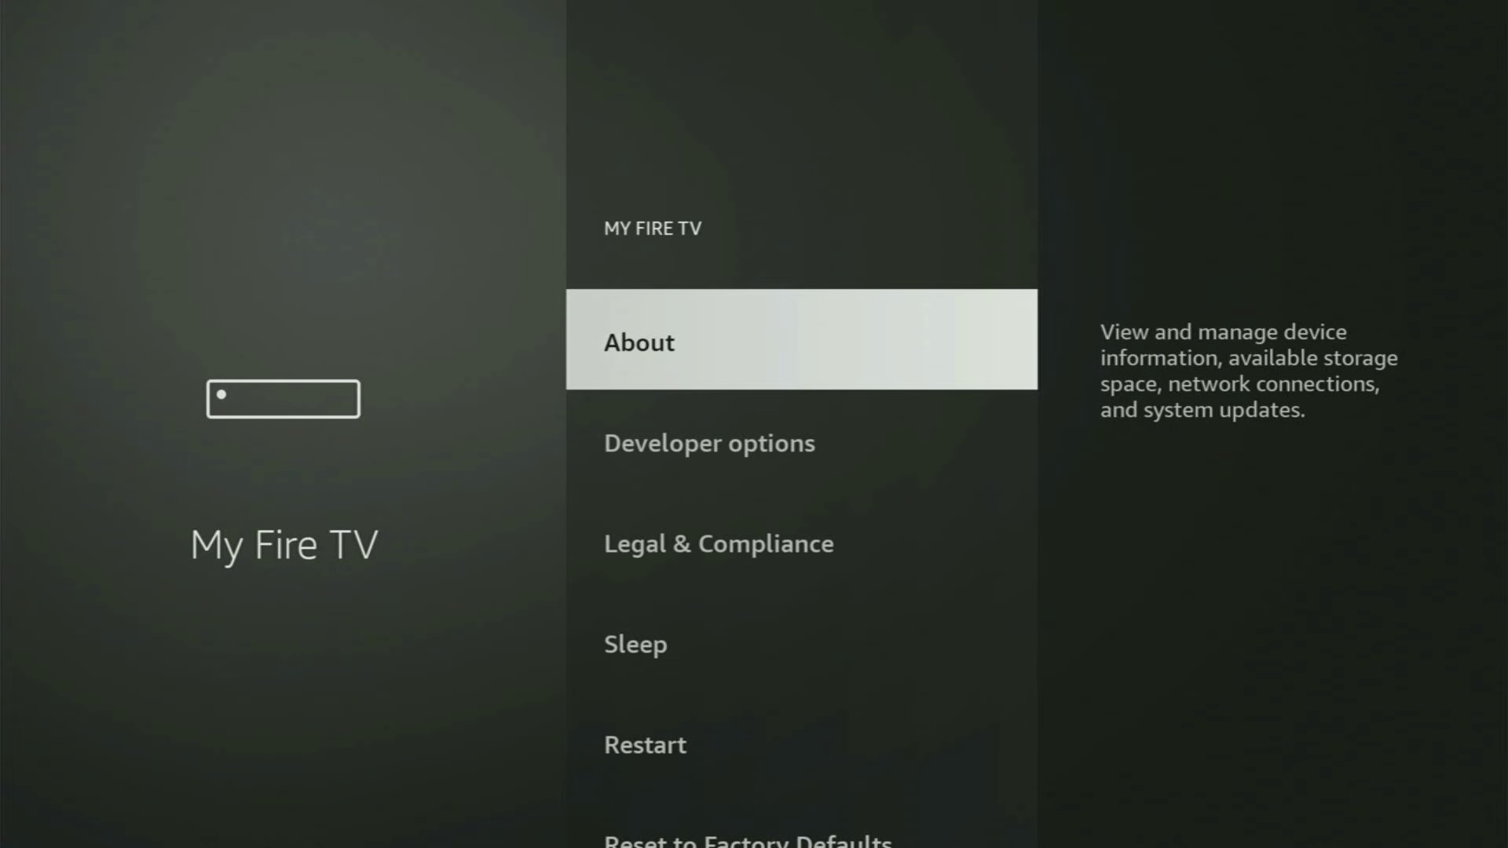
Scroll through the My Fire TV options past Developer options and back up to About
{"action": "key", "text": "Down"}
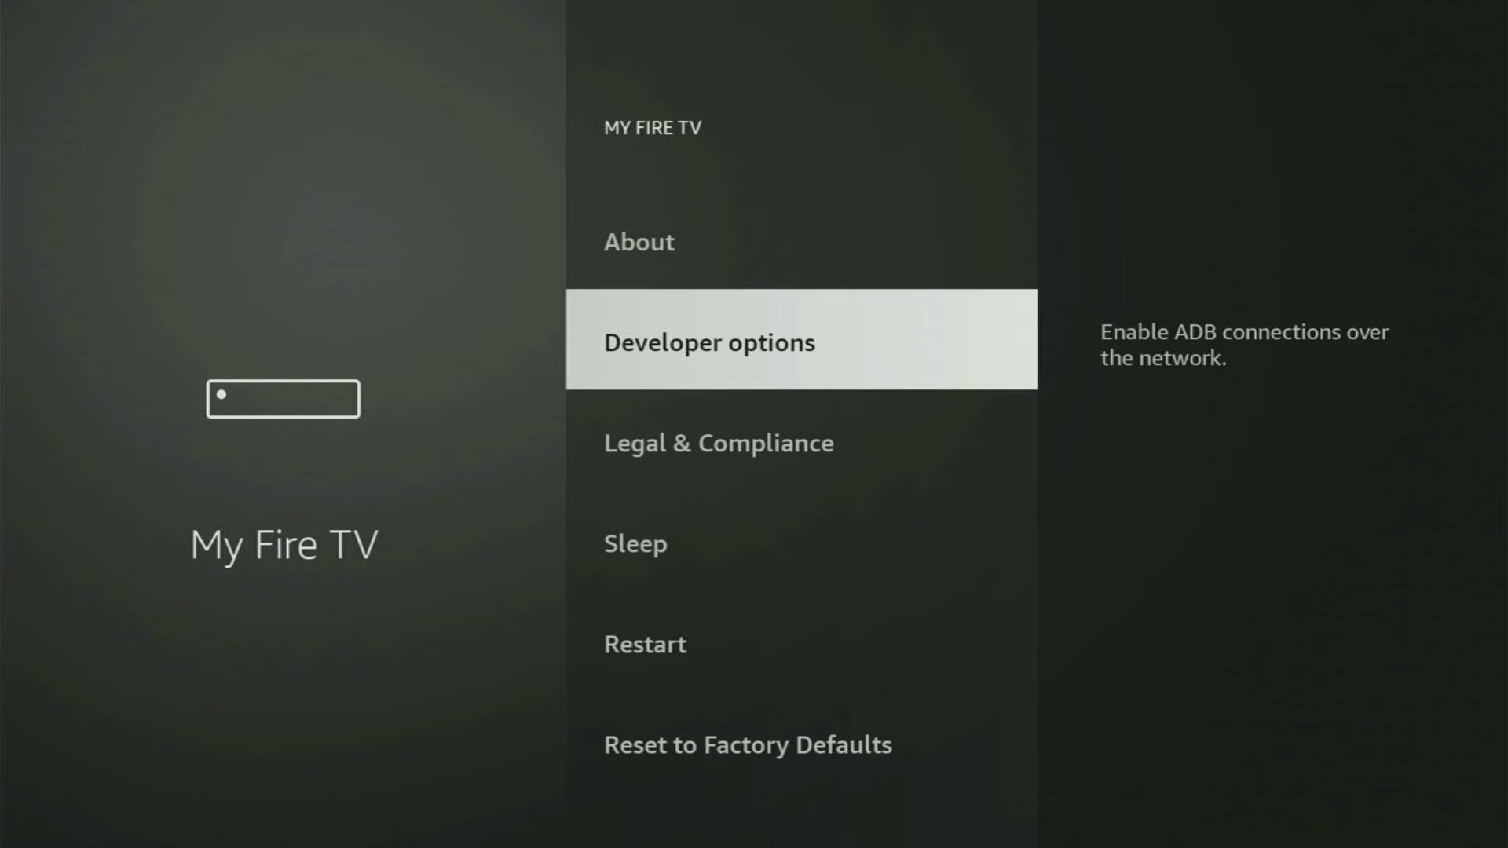
{"action": "key", "text": "Down"}
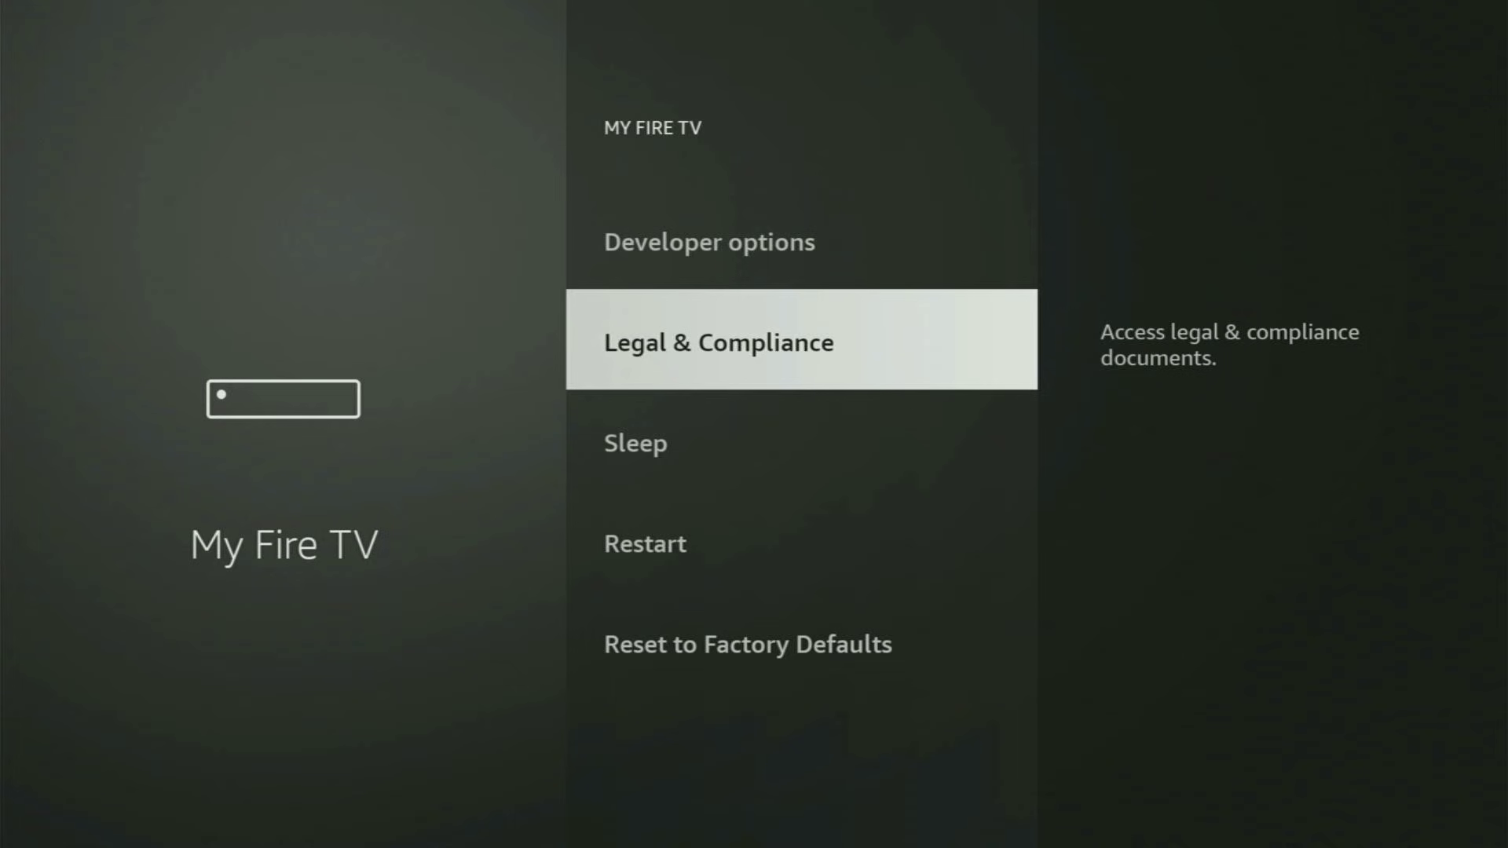
{"action": "key", "text": "Down"}
{"action": "key", "text": "Down"}
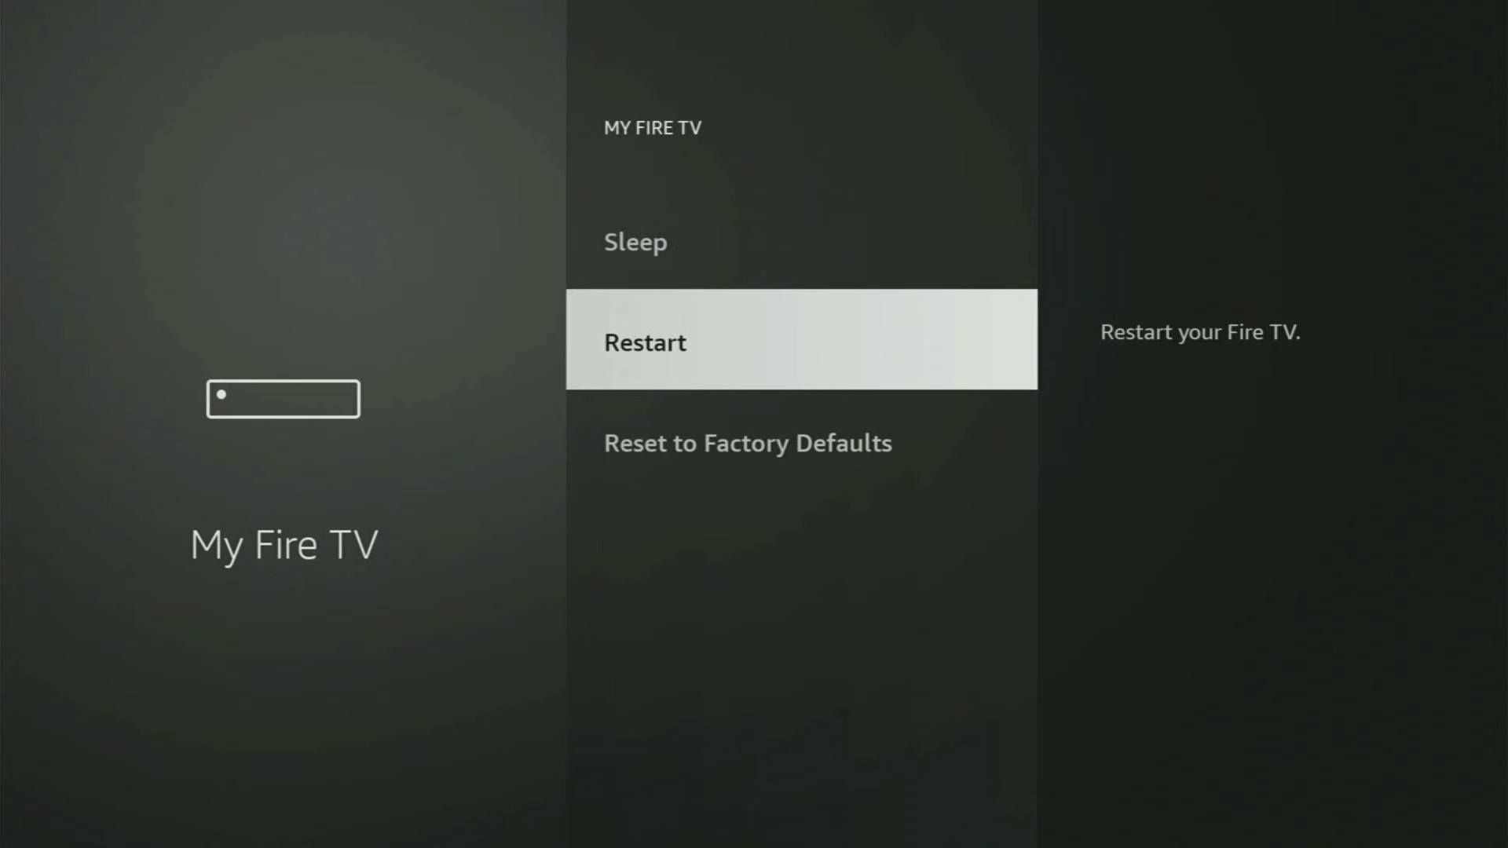
{"action": "key", "text": "Down"}
{"action": "key", "text": "Up"}
{"action": "key", "text": "Up"}
{"action": "key", "text": "Up"}
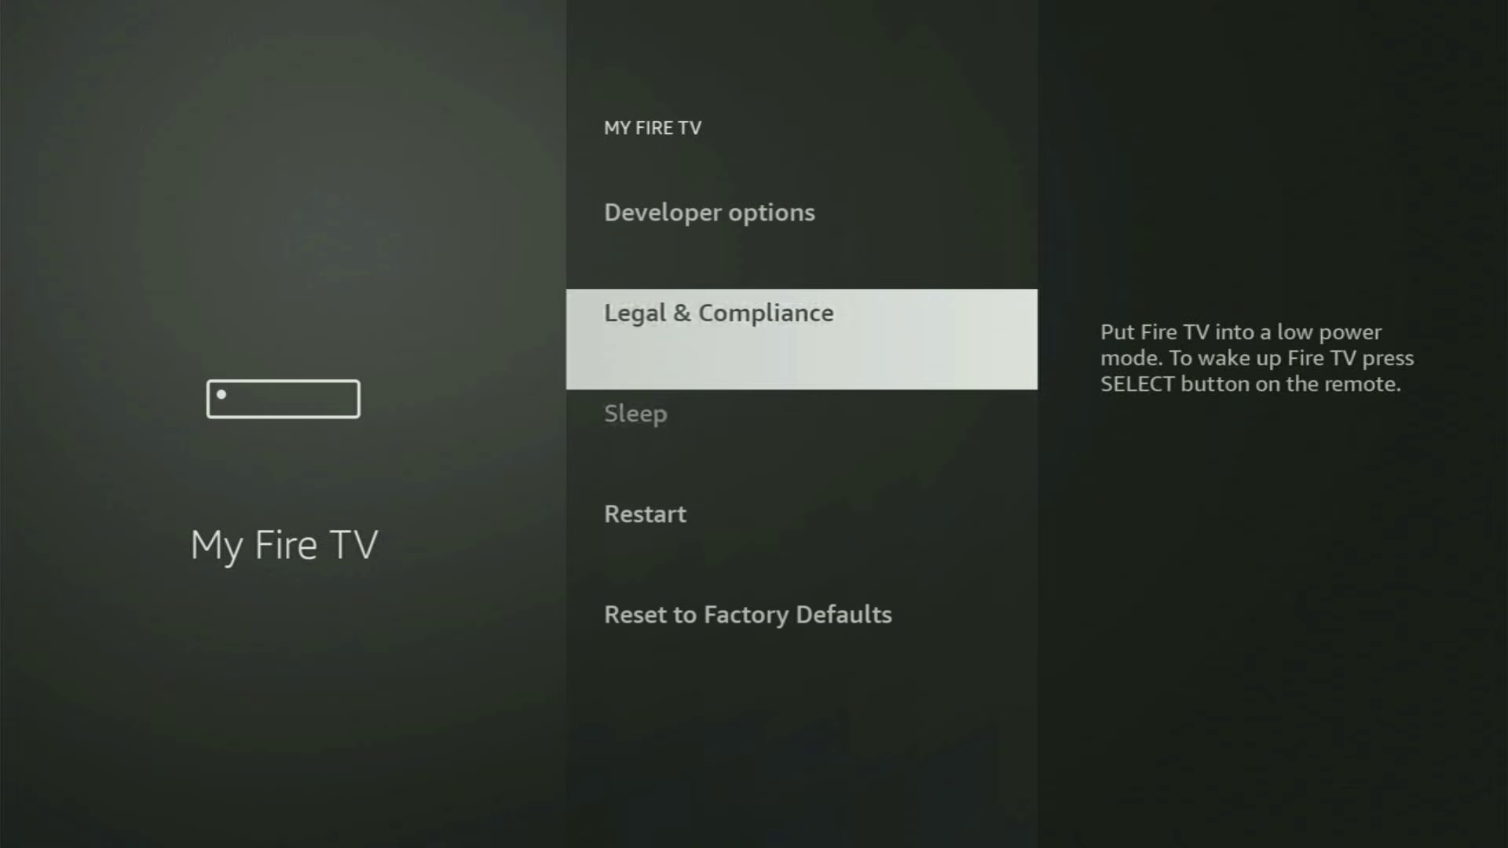
{"action": "key", "text": "Up"}
{"action": "key", "text": "Up"}
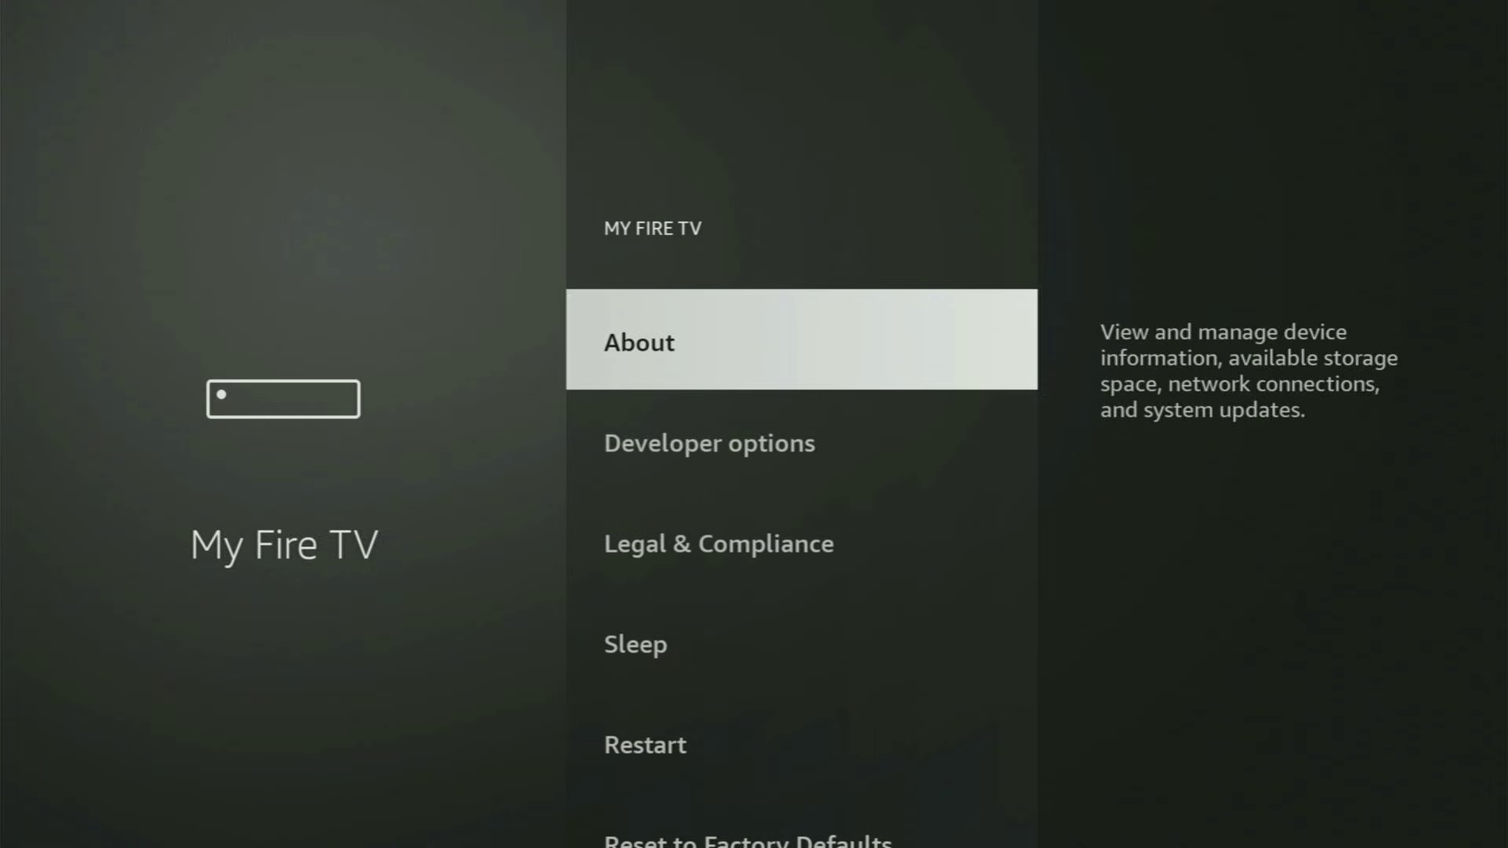
{"action": "key", "text": "Down"}
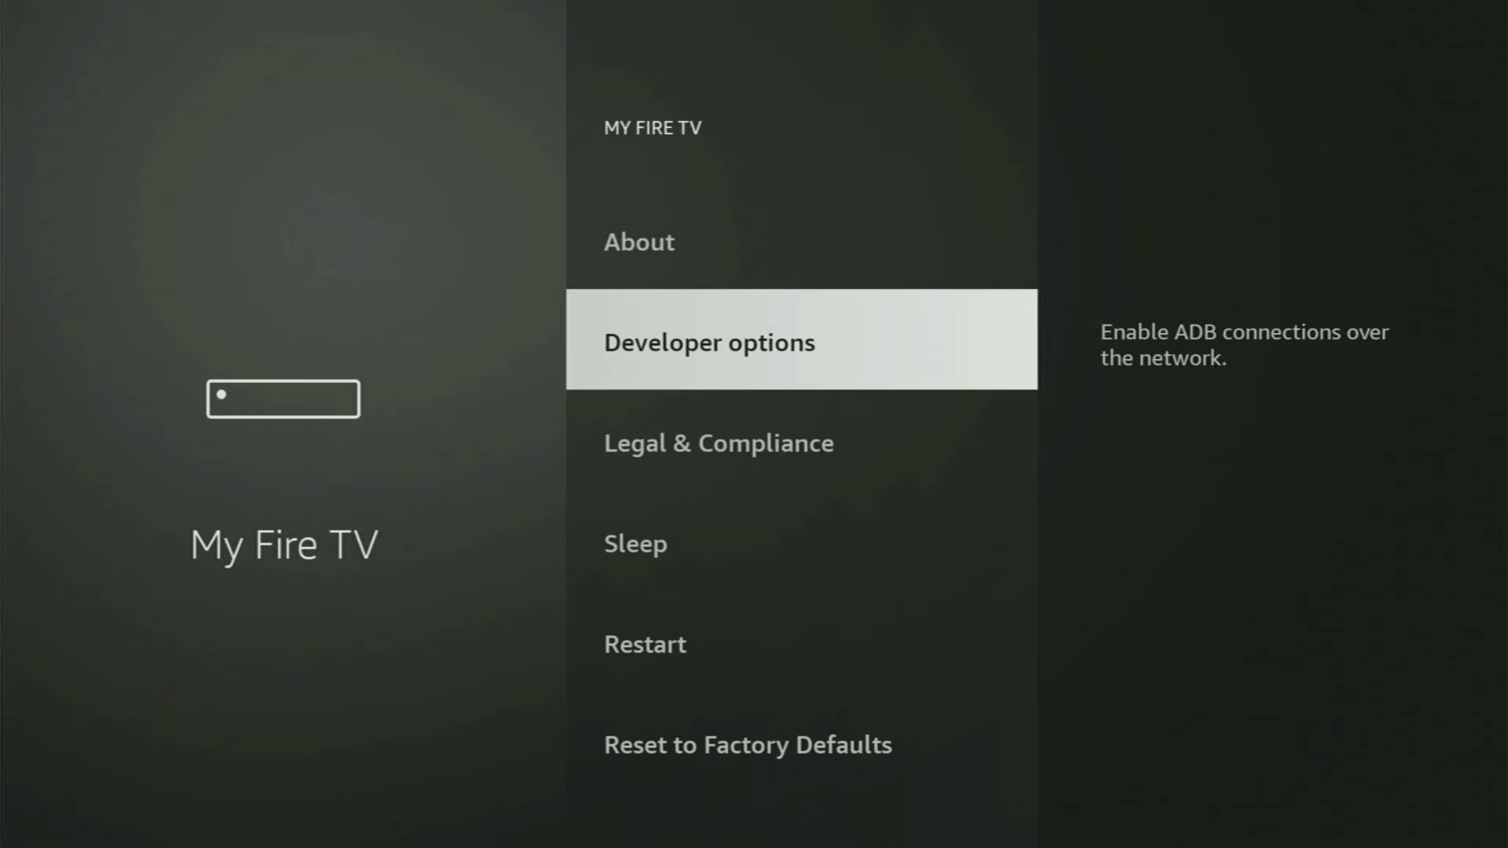
{"action": "key", "text": "Down"}
{"action": "key", "text": "Down"}
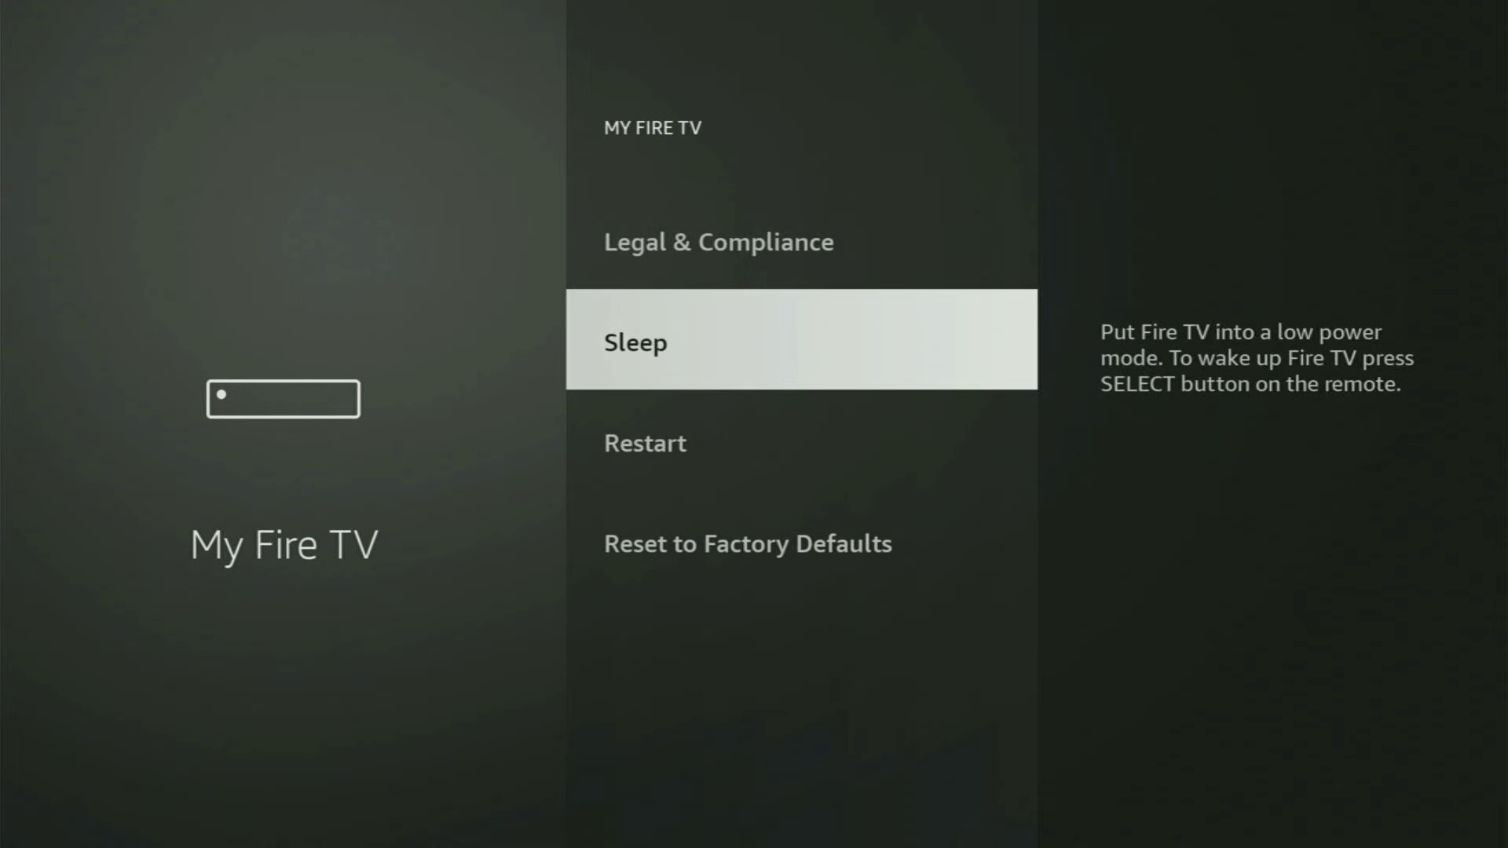
{"action": "key", "text": "Down"}
{"action": "key", "text": "Up"}
{"action": "key", "text": "Up"}
{"action": "key", "text": "Up"}
{"action": "key", "text": "Up"}
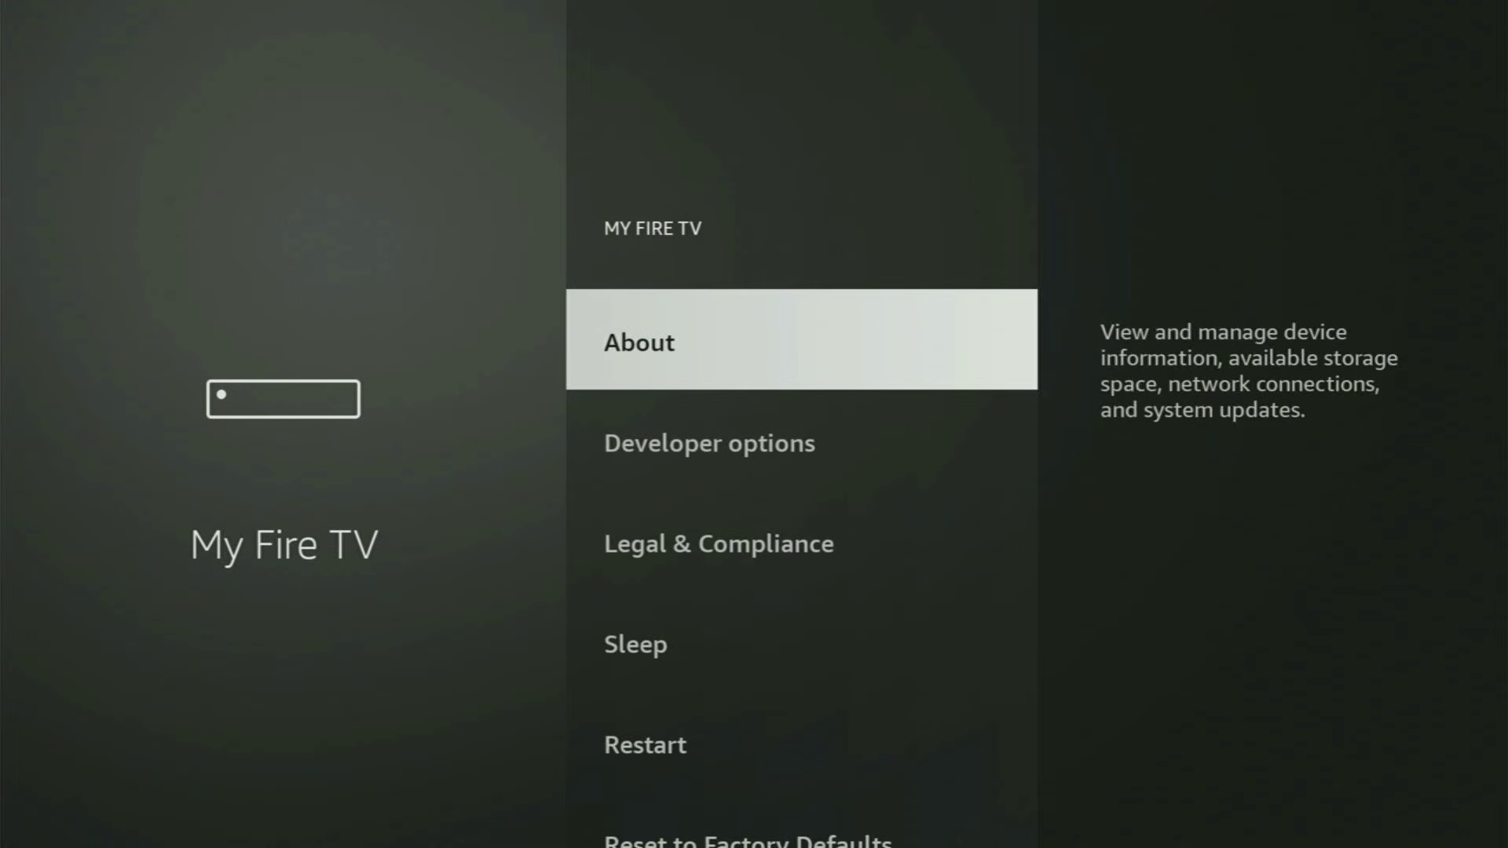
Open About and select Fire TV to confirm developer mode is already unlocked, then go back to Developer options
{"action": "key", "text": "Return"}
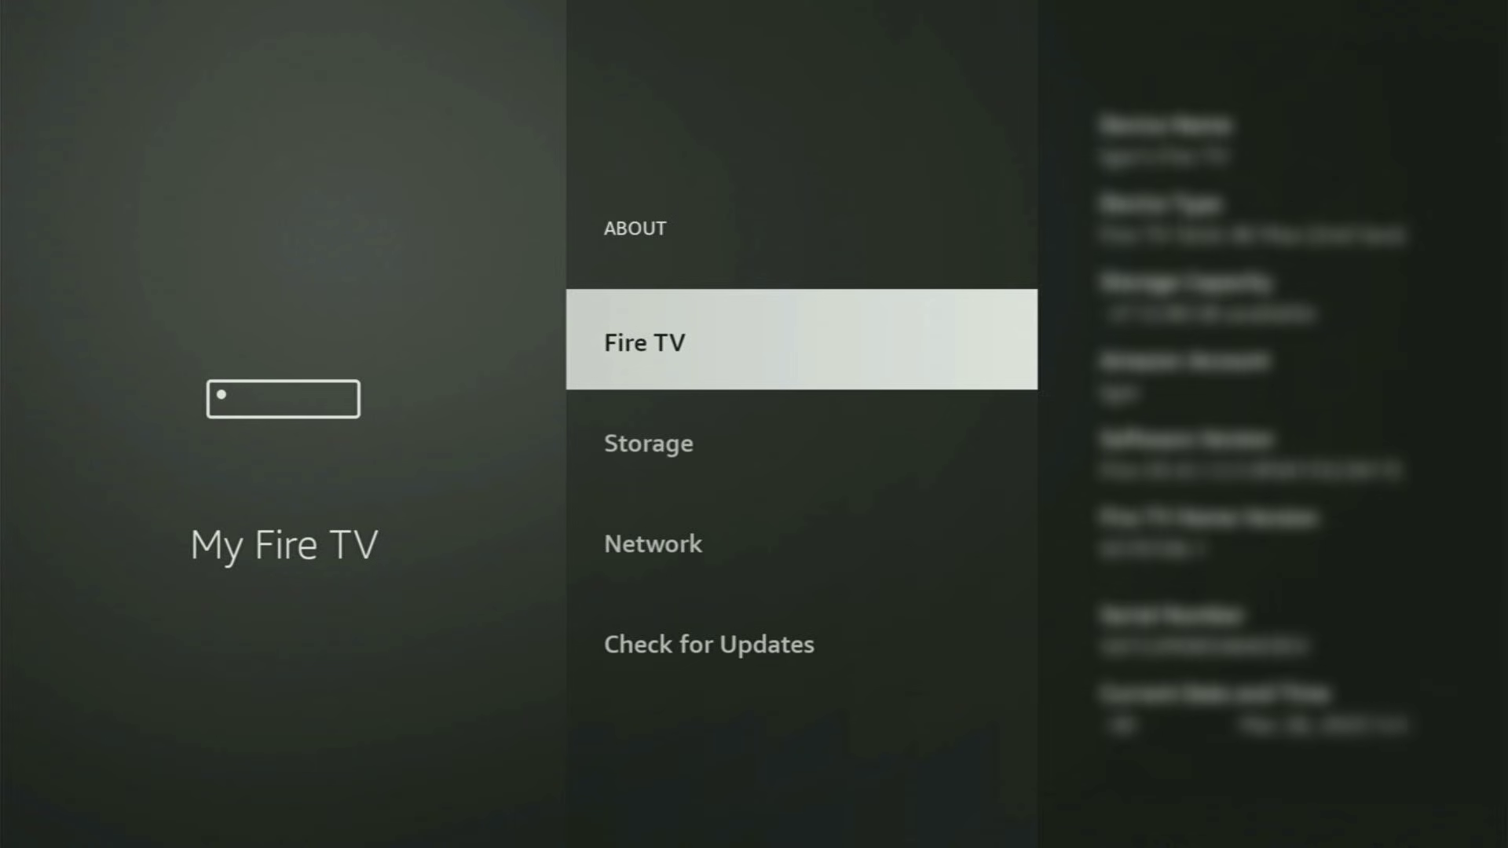
{"action": "key", "text": "Return"}
{"action": "key", "text": "Return"}
{"action": "key", "text": "Return"}
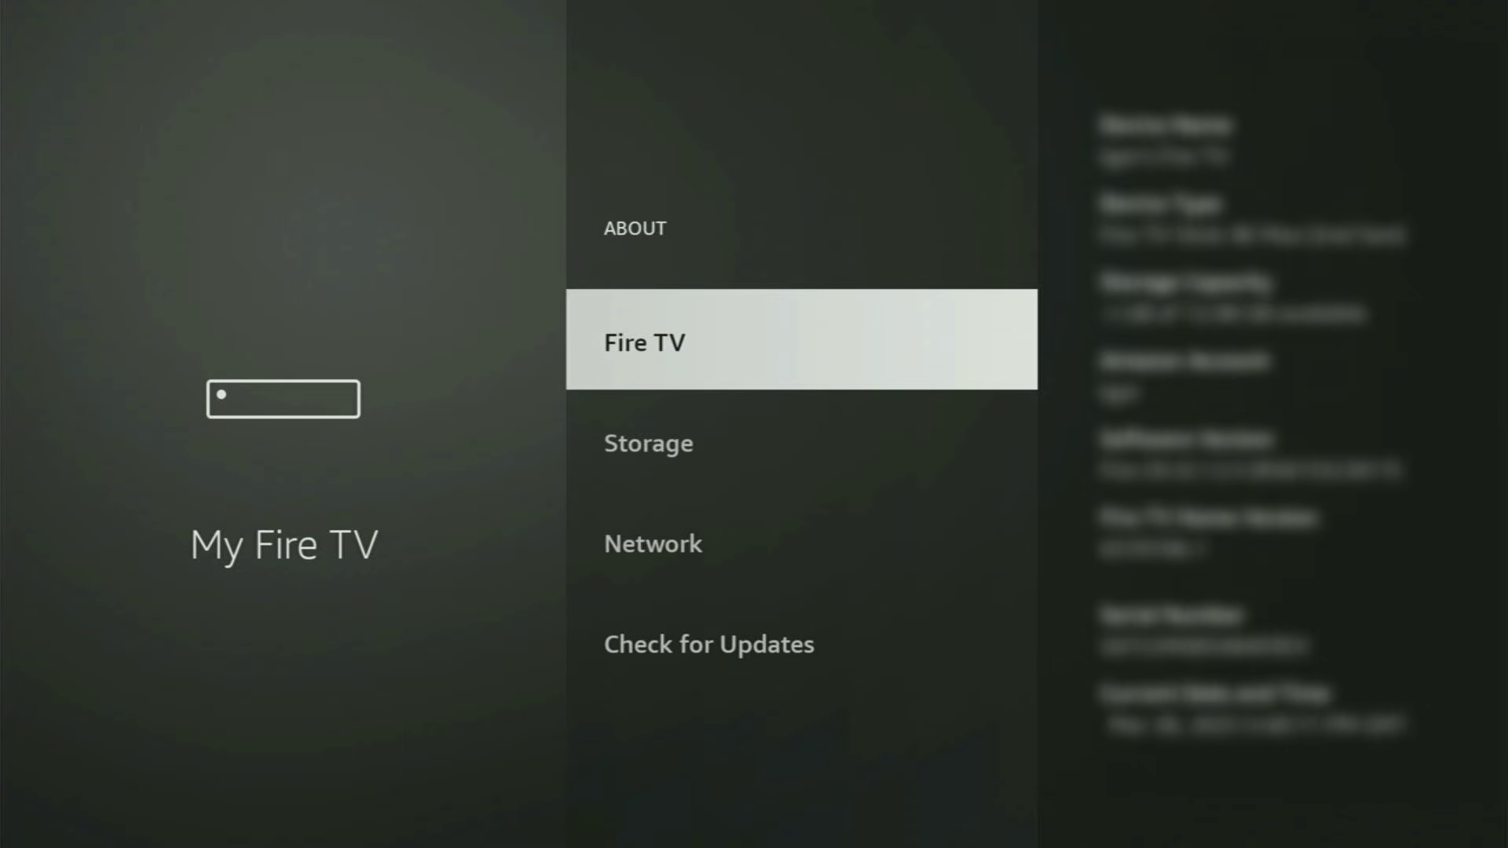
{"action": "key", "text": "Escape"}
{"action": "key", "text": "Down"}
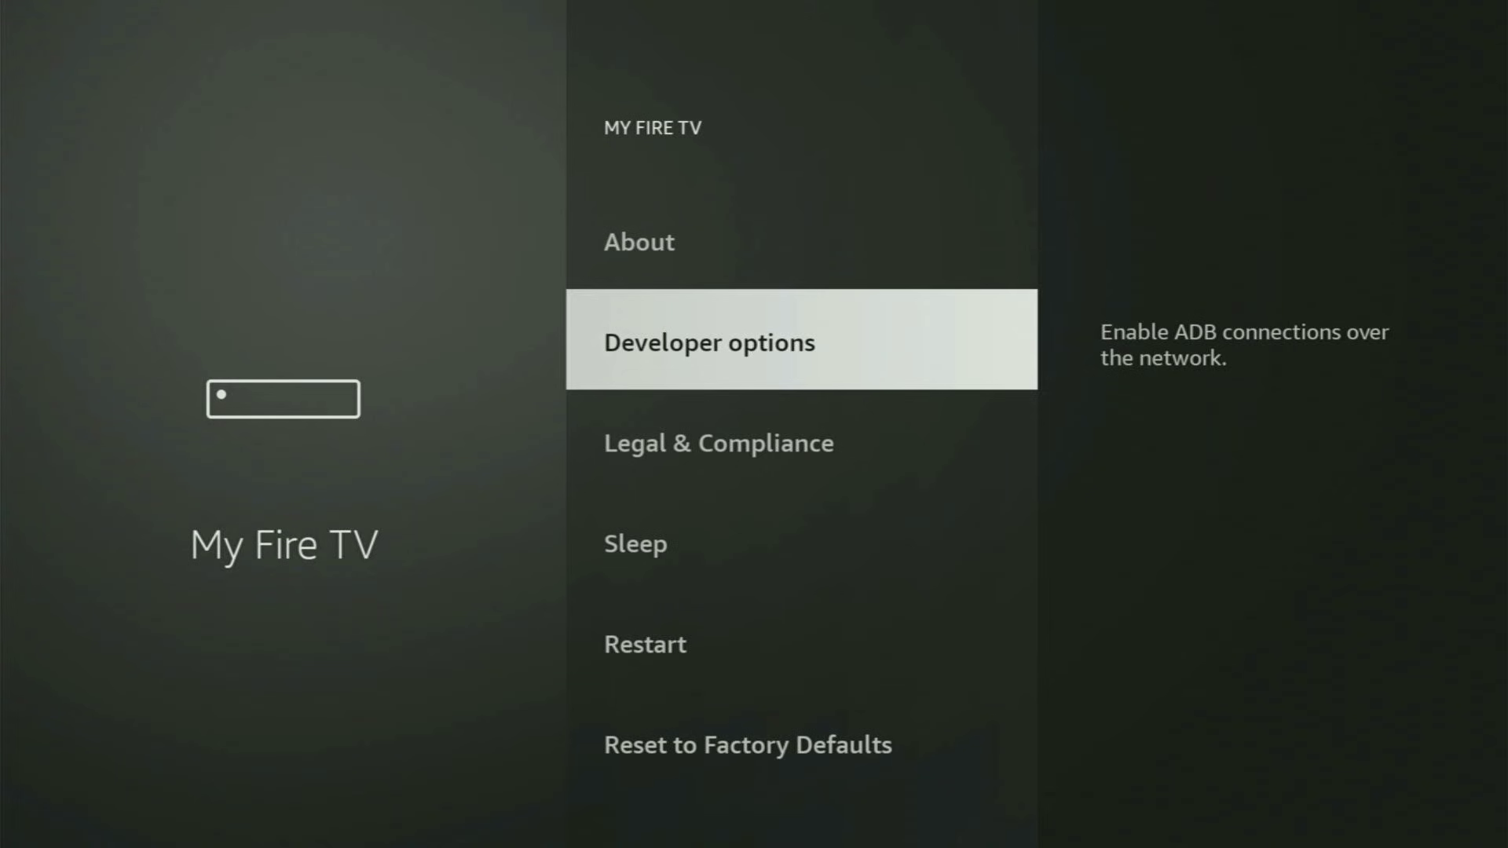
In Developer options, open Install unknown apps and switch Downloader to ON
{"action": "key", "text": "Return"}
{"action": "key", "text": "Return"}
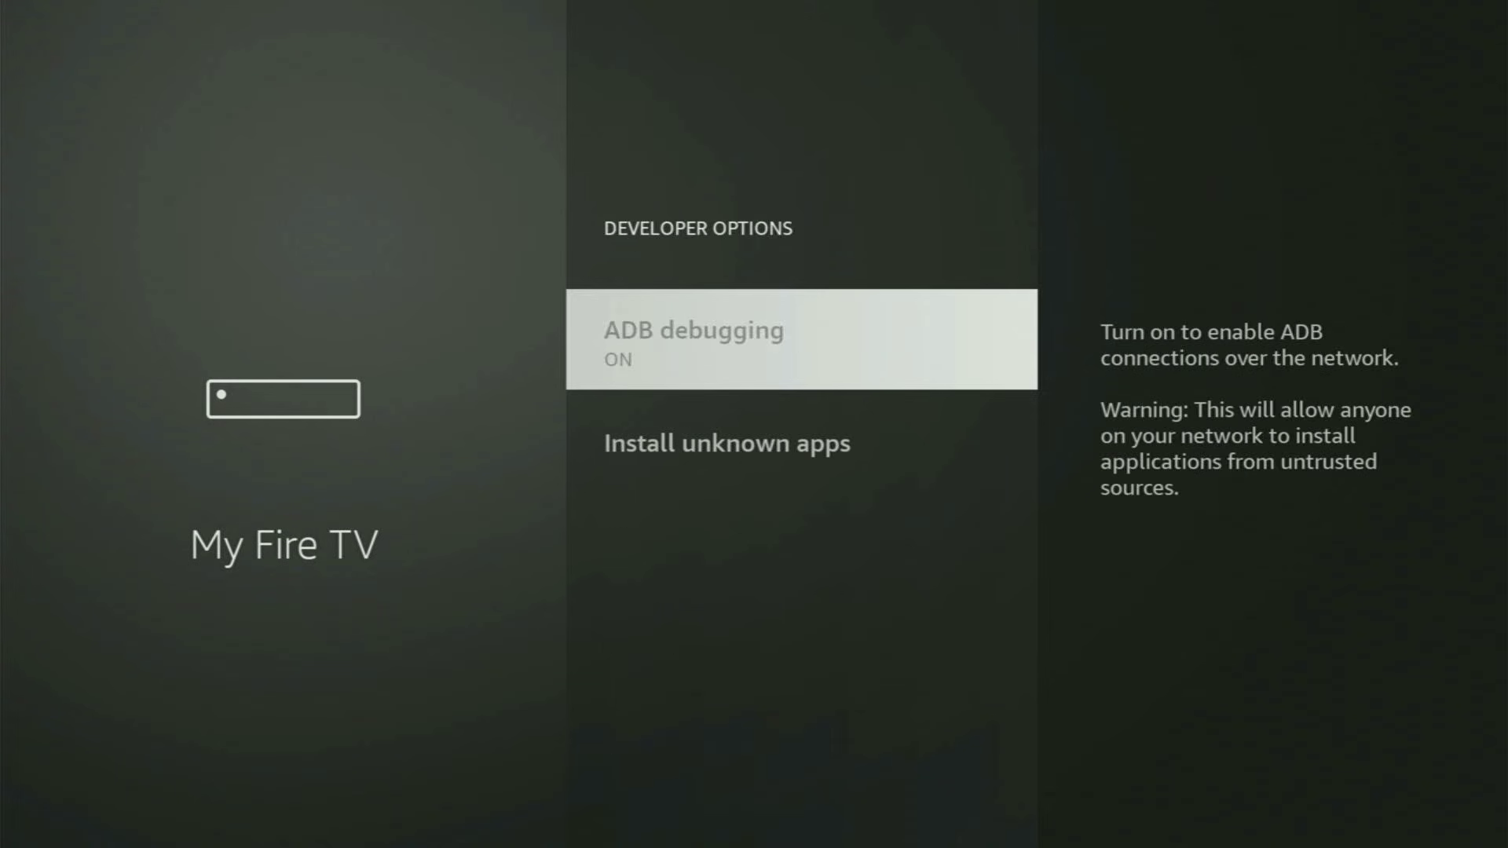
{"action": "key", "text": "Return"}
{"action": "key", "text": "Down"}
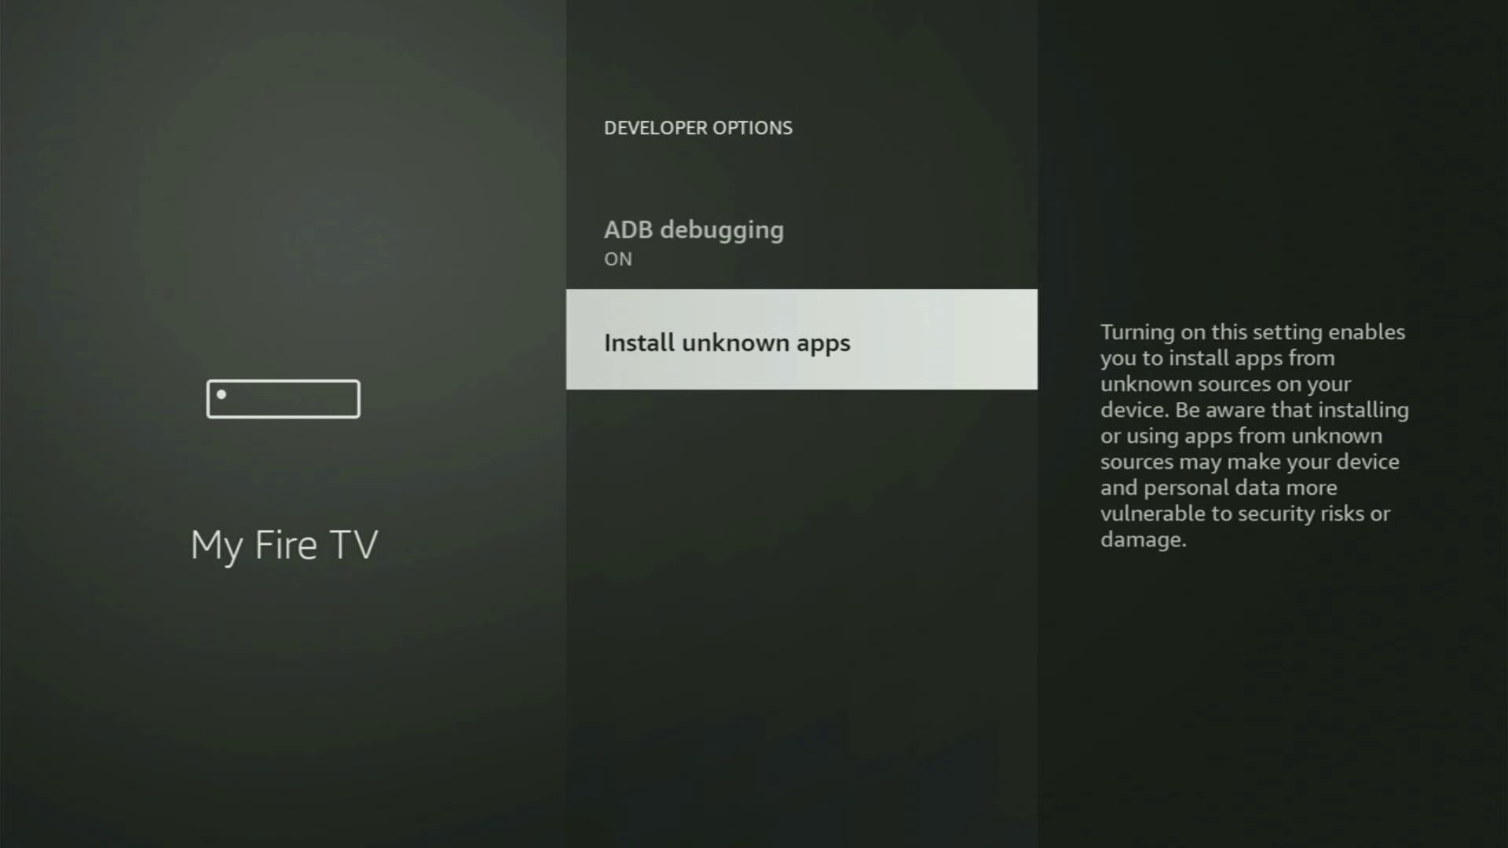
{"action": "key", "text": "Return"}
{"action": "key", "text": "Down"}
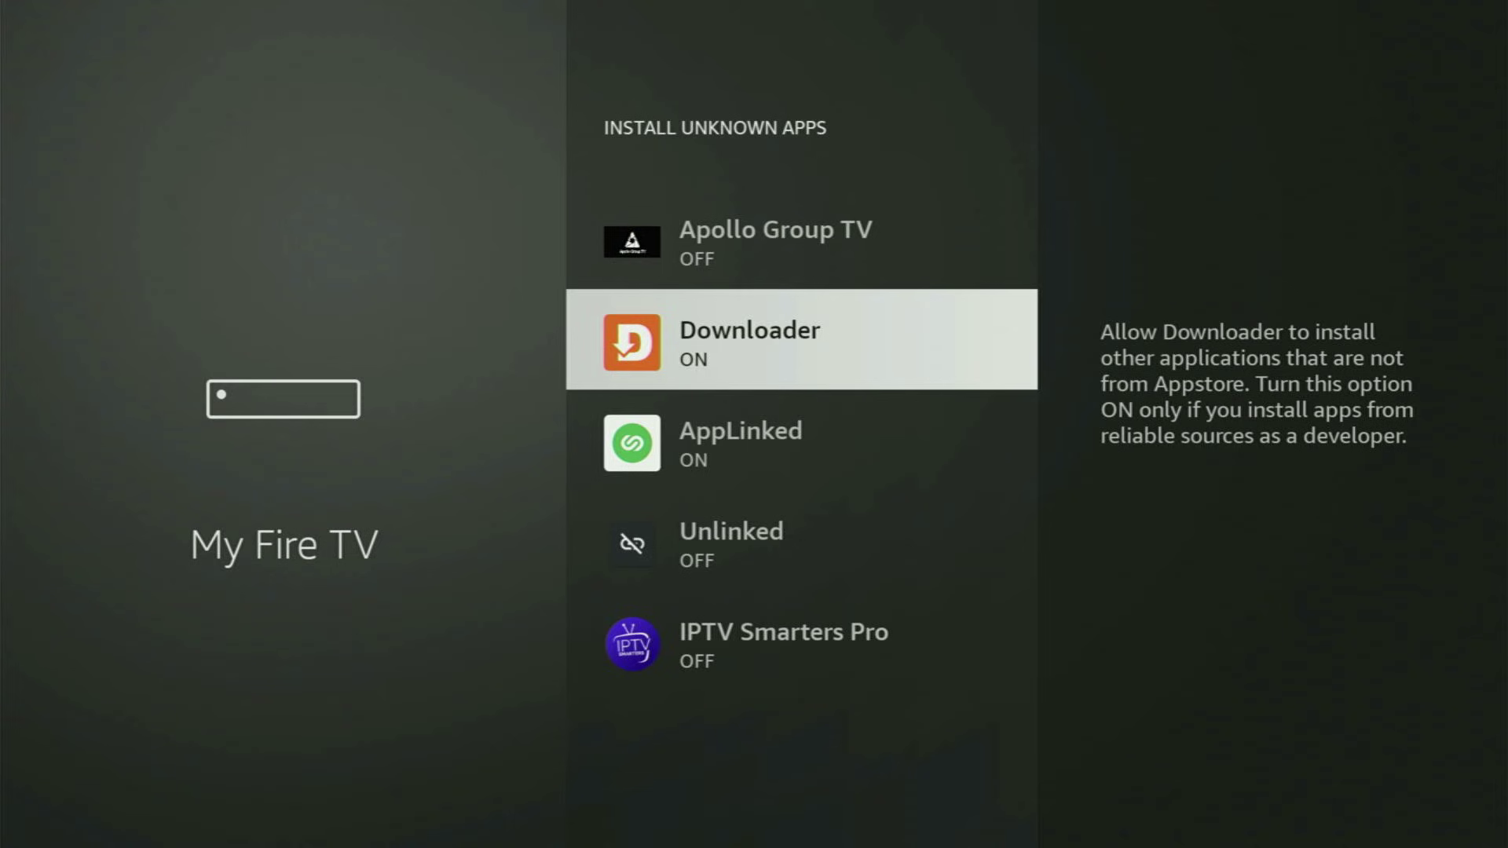
{"action": "key", "text": "Return"}
{"action": "key", "text": "Return"}
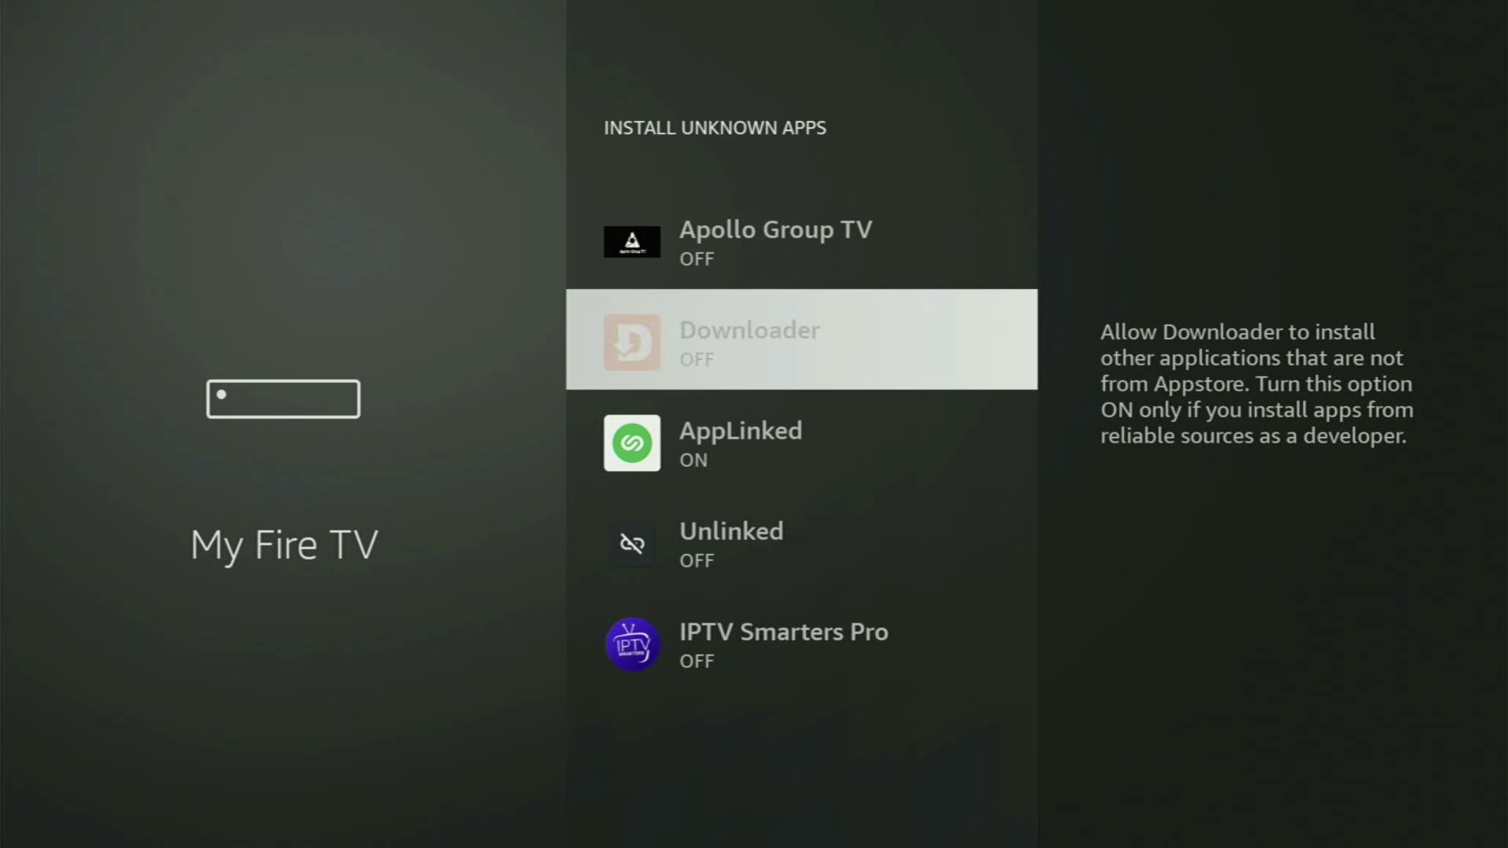
Review the other entries, AppLinked, Unlinked and IPTV Smarters Pro, ending on Apollo Group TV
{"action": "key", "text": "Down"}
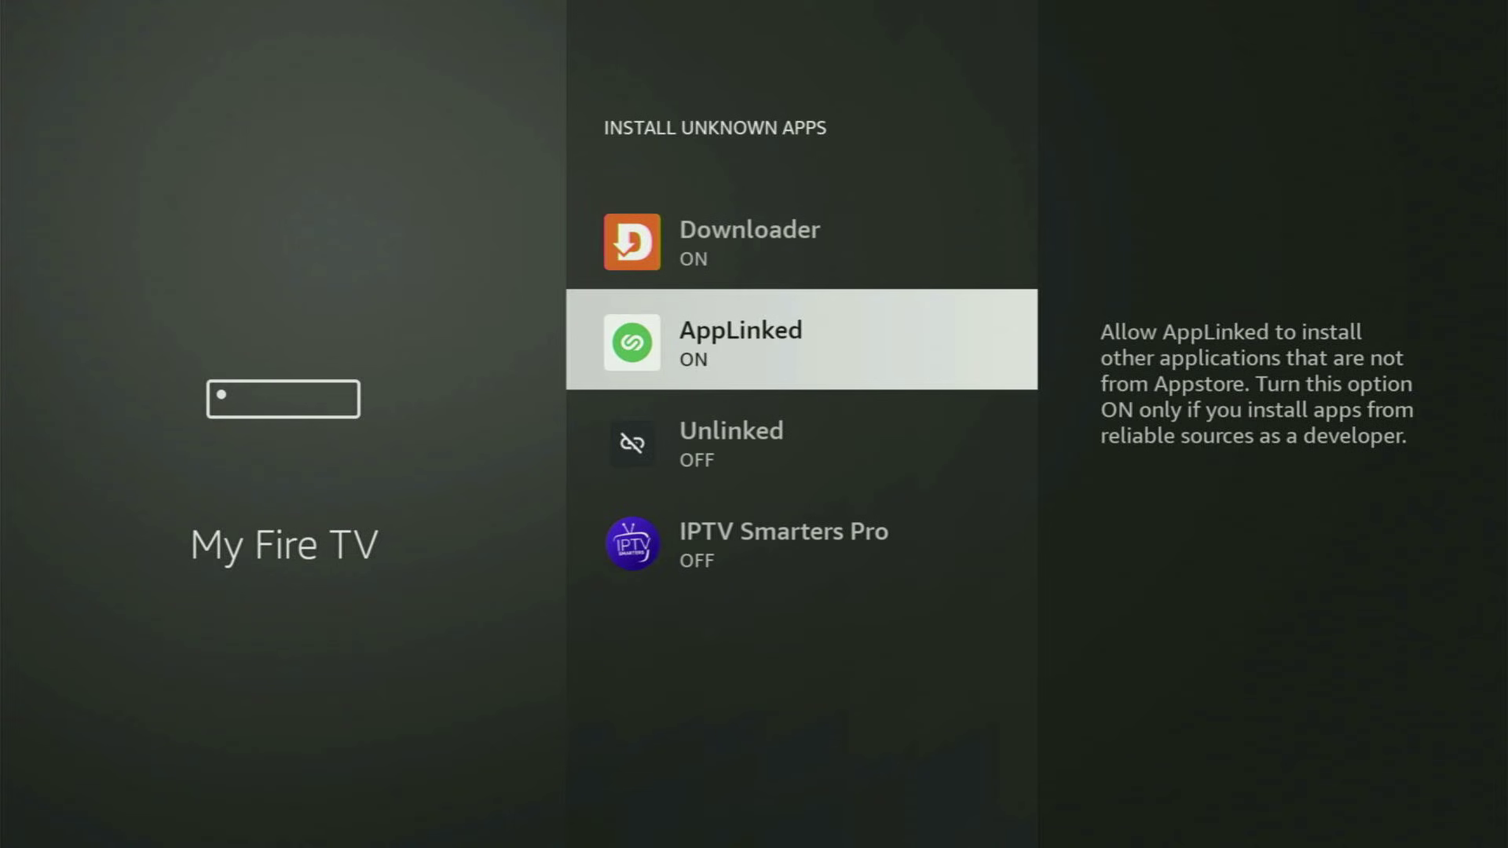
{"action": "key", "text": "Down"}
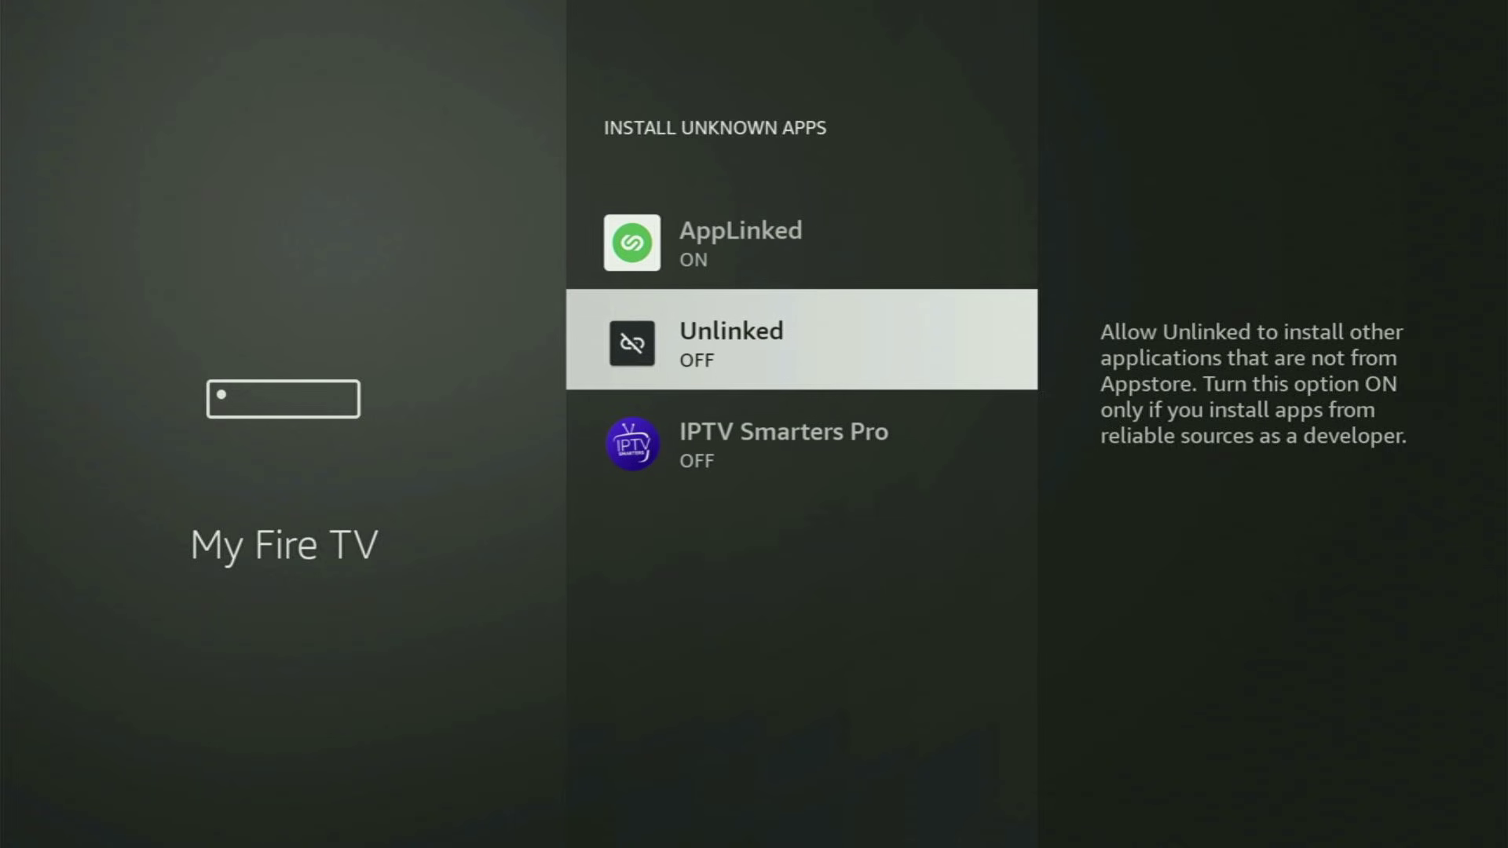
{"action": "key", "text": "Down"}
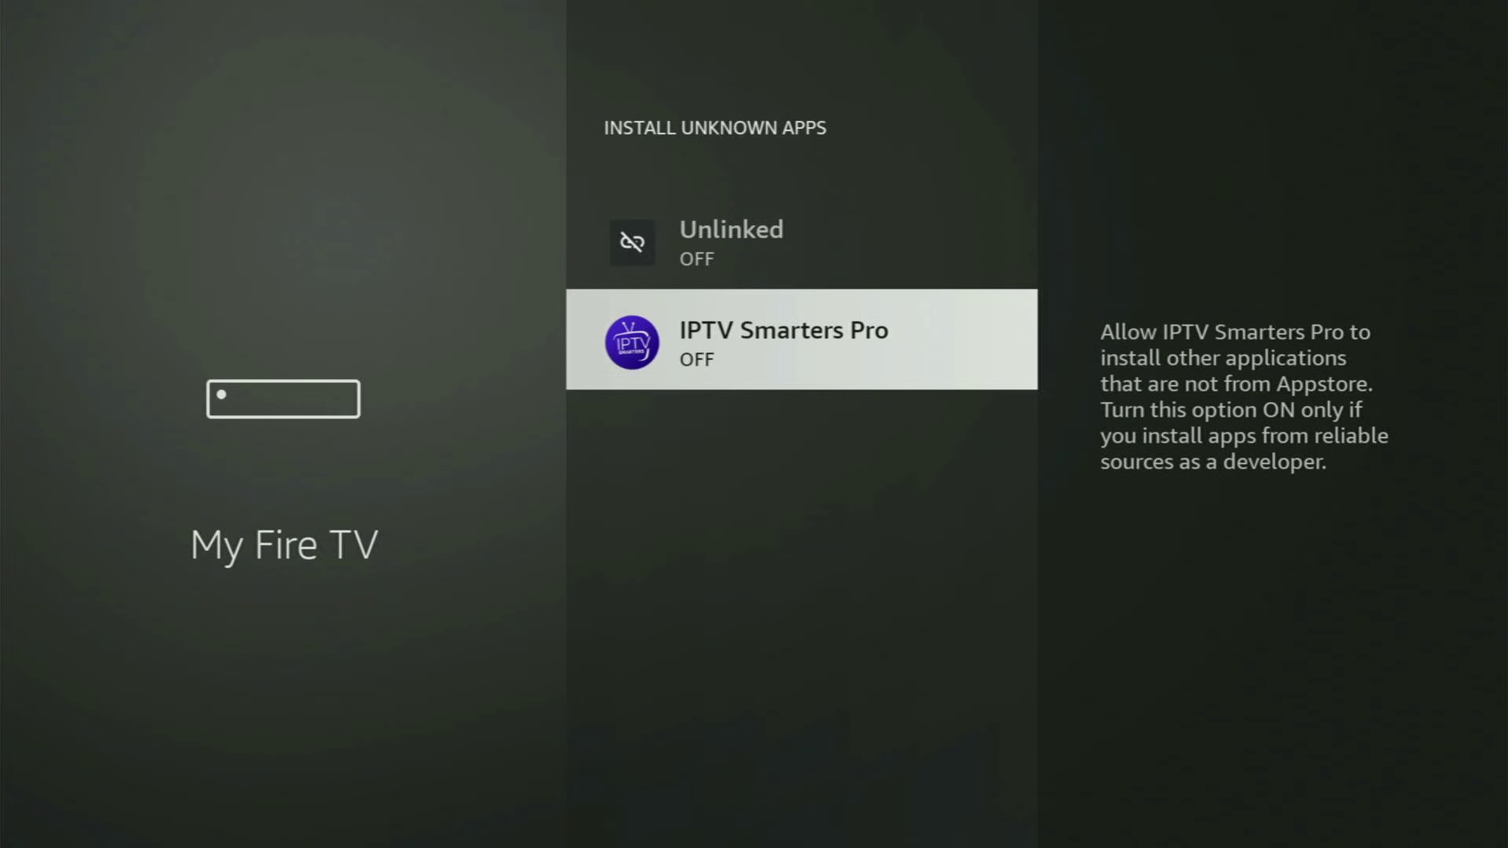
{"action": "key", "text": "Up"}
{"action": "key", "text": "Up"}
{"action": "key", "text": "Up"}
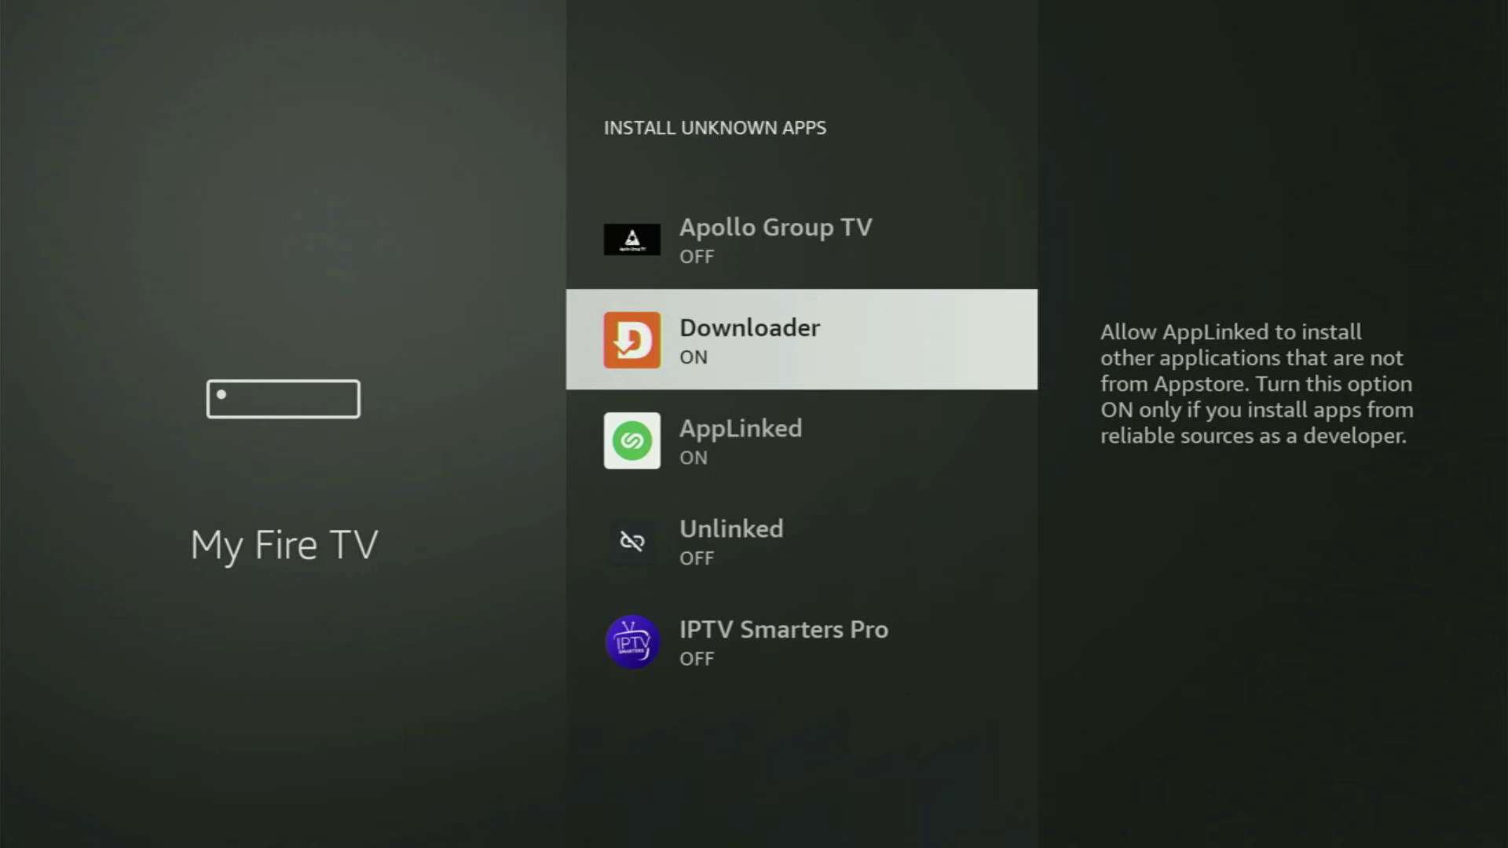
{"action": "key", "text": "Up"}
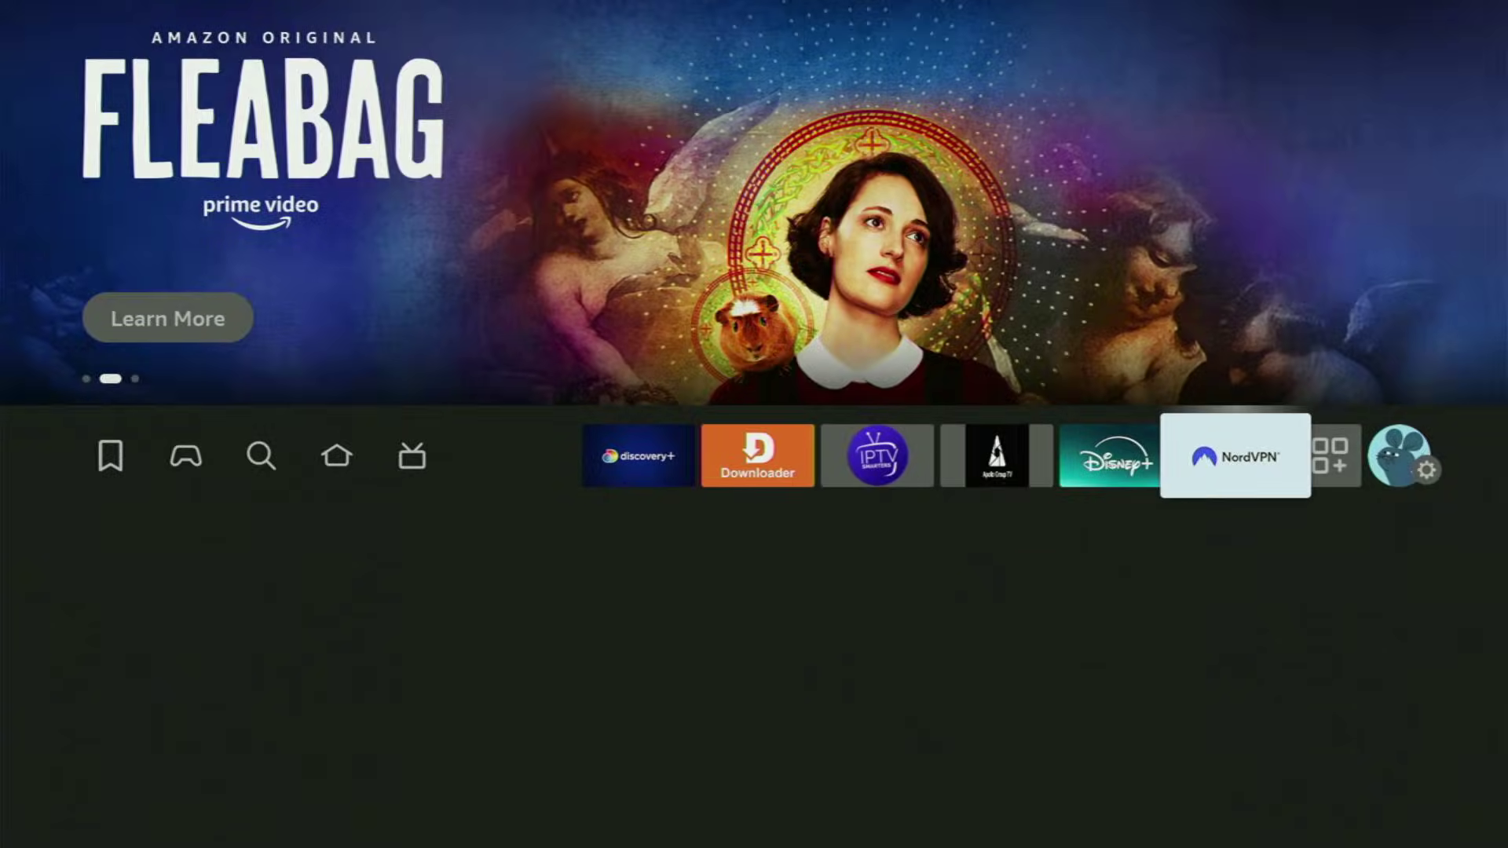
Open Your Apps & Channels and move past IPTV Smarters and Kodi to the NordVPN tile
{"action": "key", "text": "Right"}
{"action": "key", "text": "Return"}
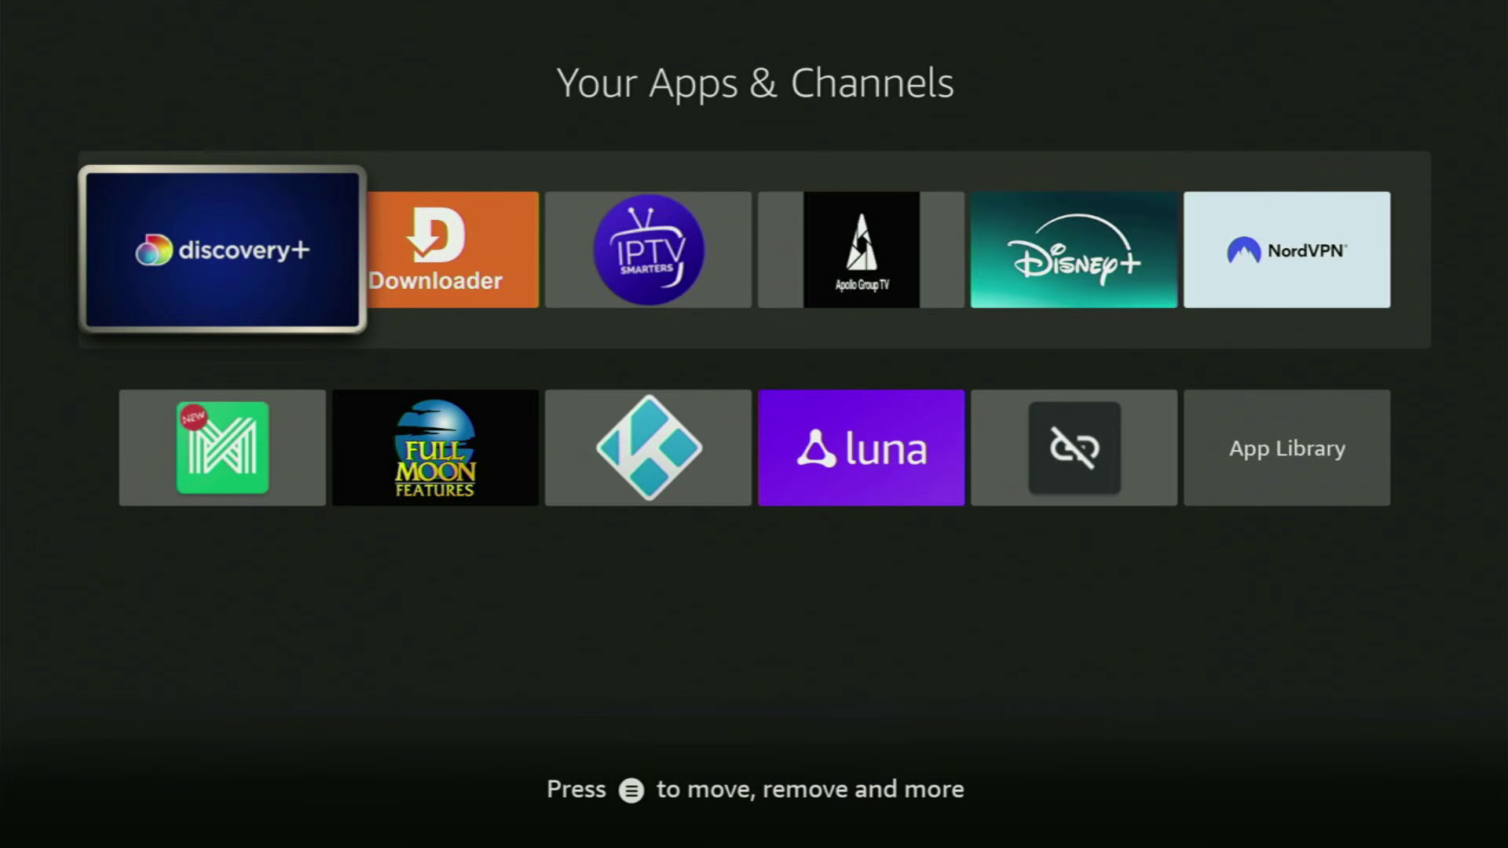
{"action": "key", "text": "Right"}
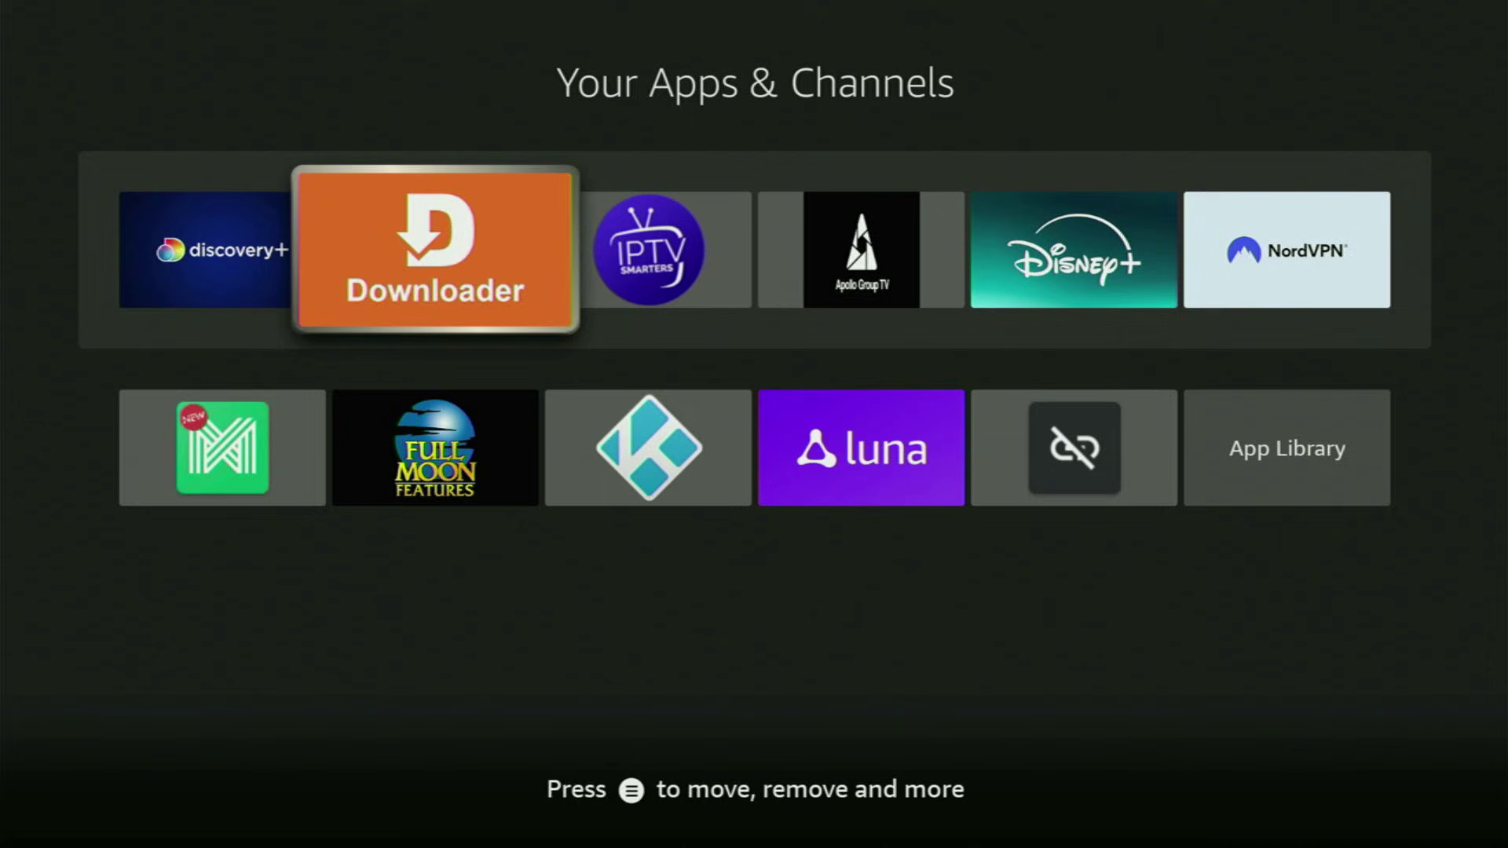
{"action": "key", "text": "Right"}
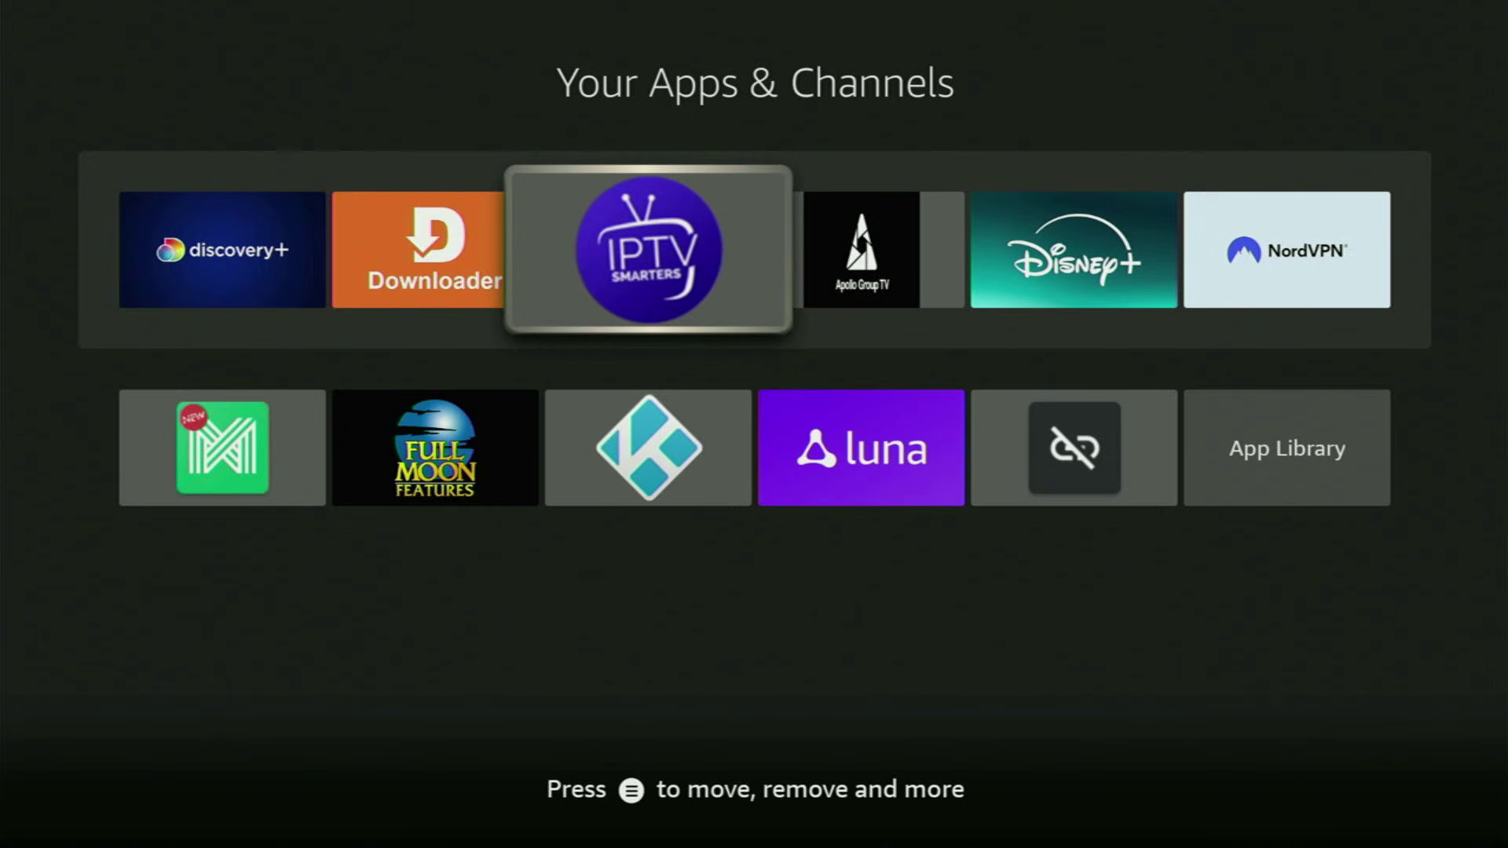
{"action": "key", "text": "Down"}
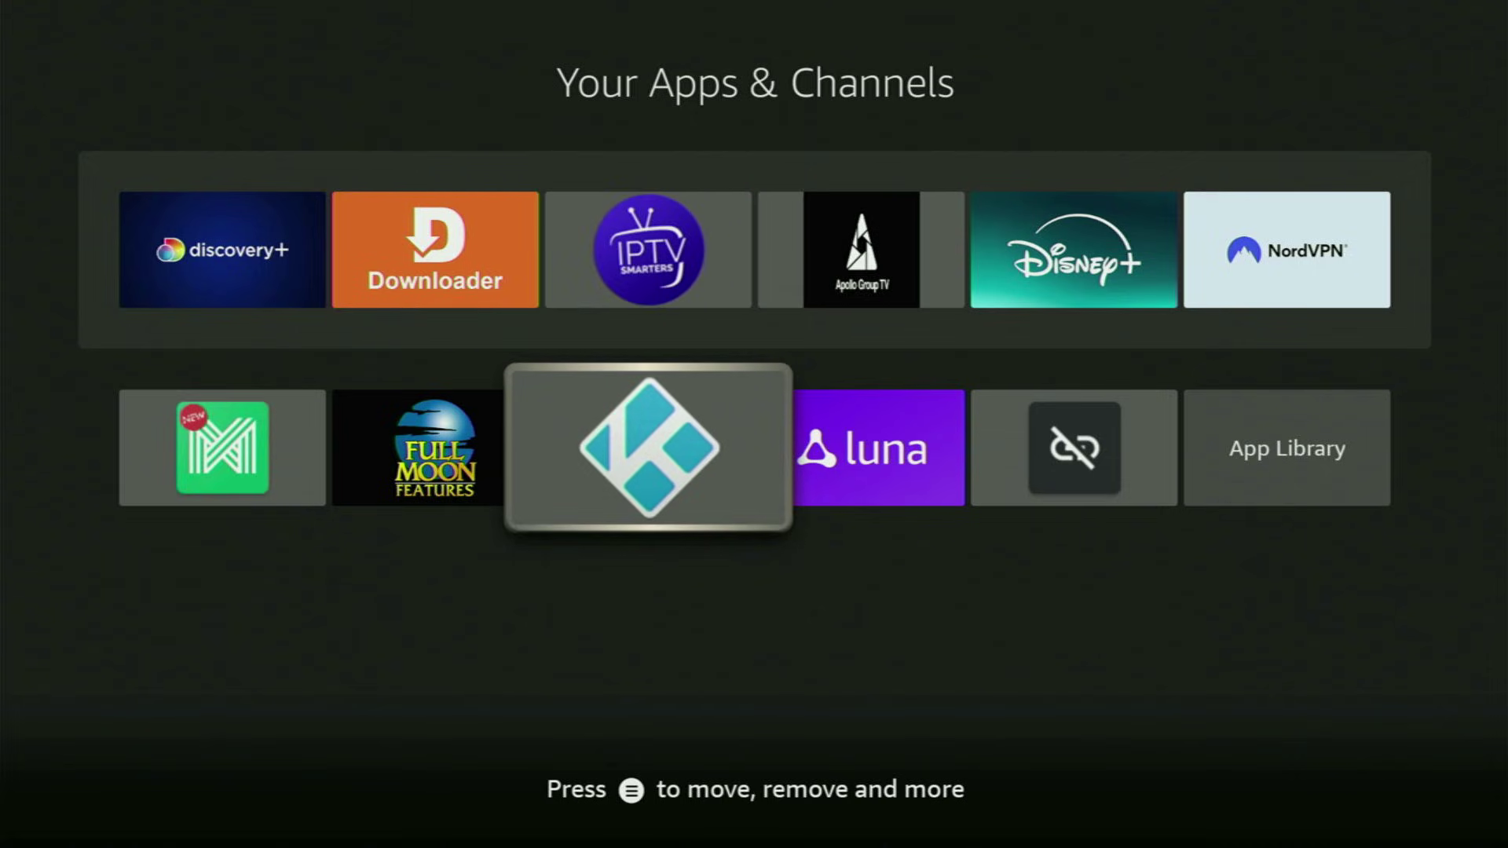
{"action": "key", "text": "Right"}
{"action": "key", "text": "Right"}
{"action": "key", "text": "Right"}
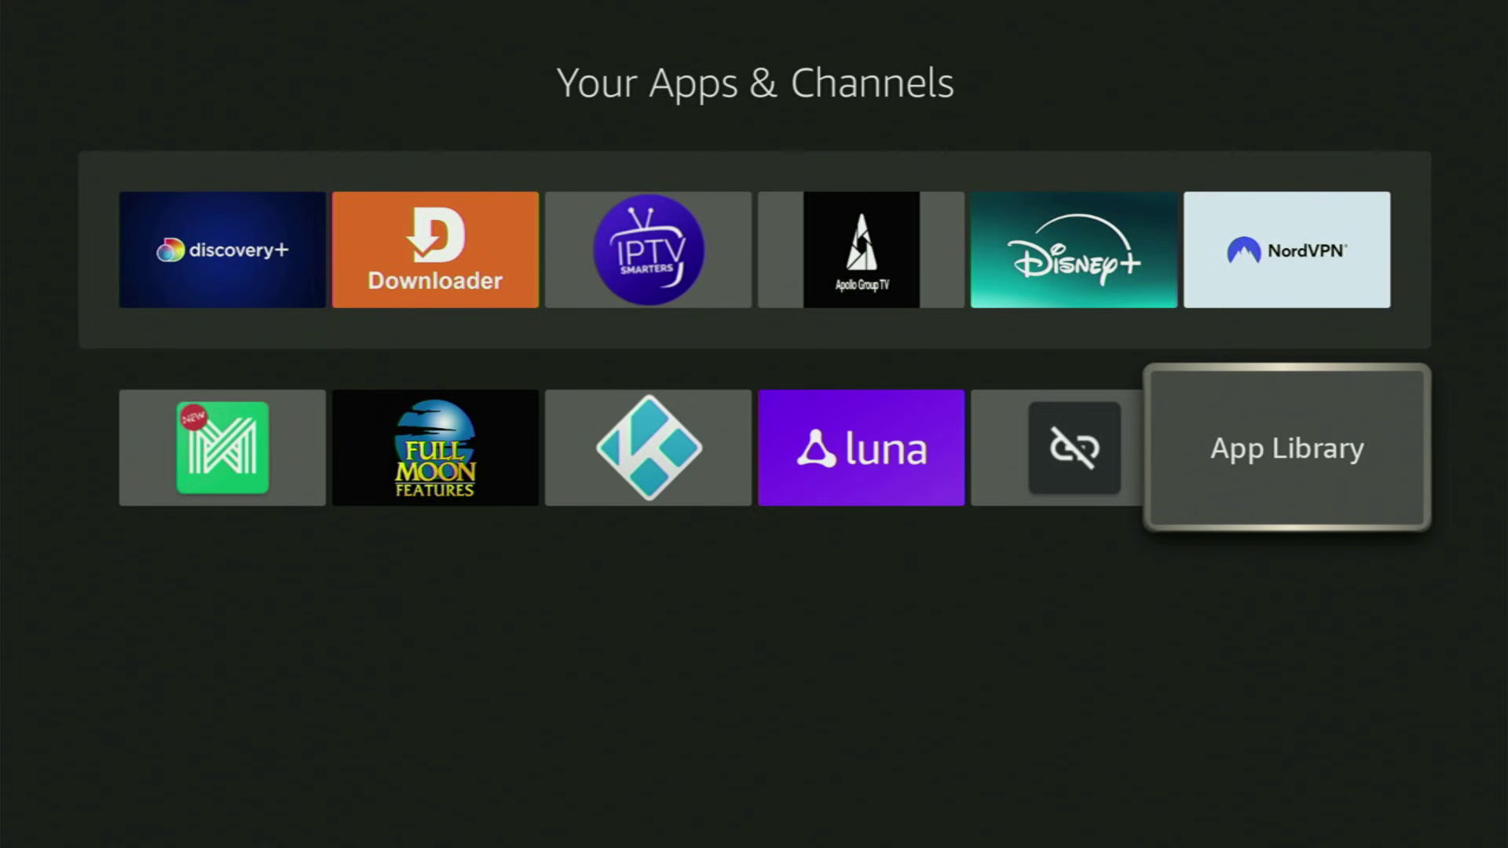
{"action": "key", "text": "Up"}
Launch NordVPN and browse the U–V and T countries, then return to the top of the list
{"action": "key", "text": "Return"}
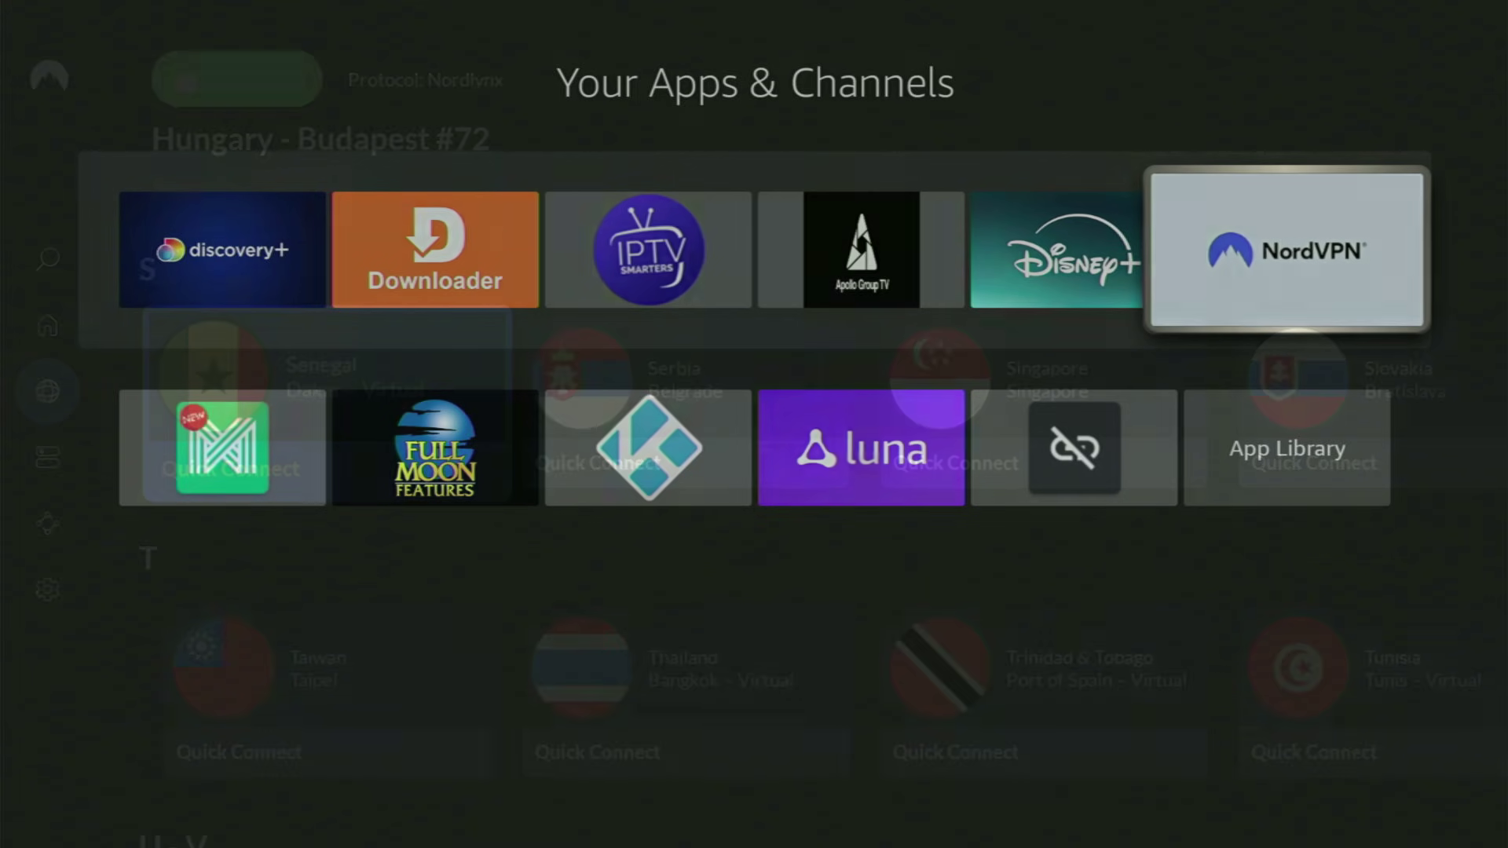
{"action": "key", "text": "Down"}
{"action": "key", "text": "Down"}
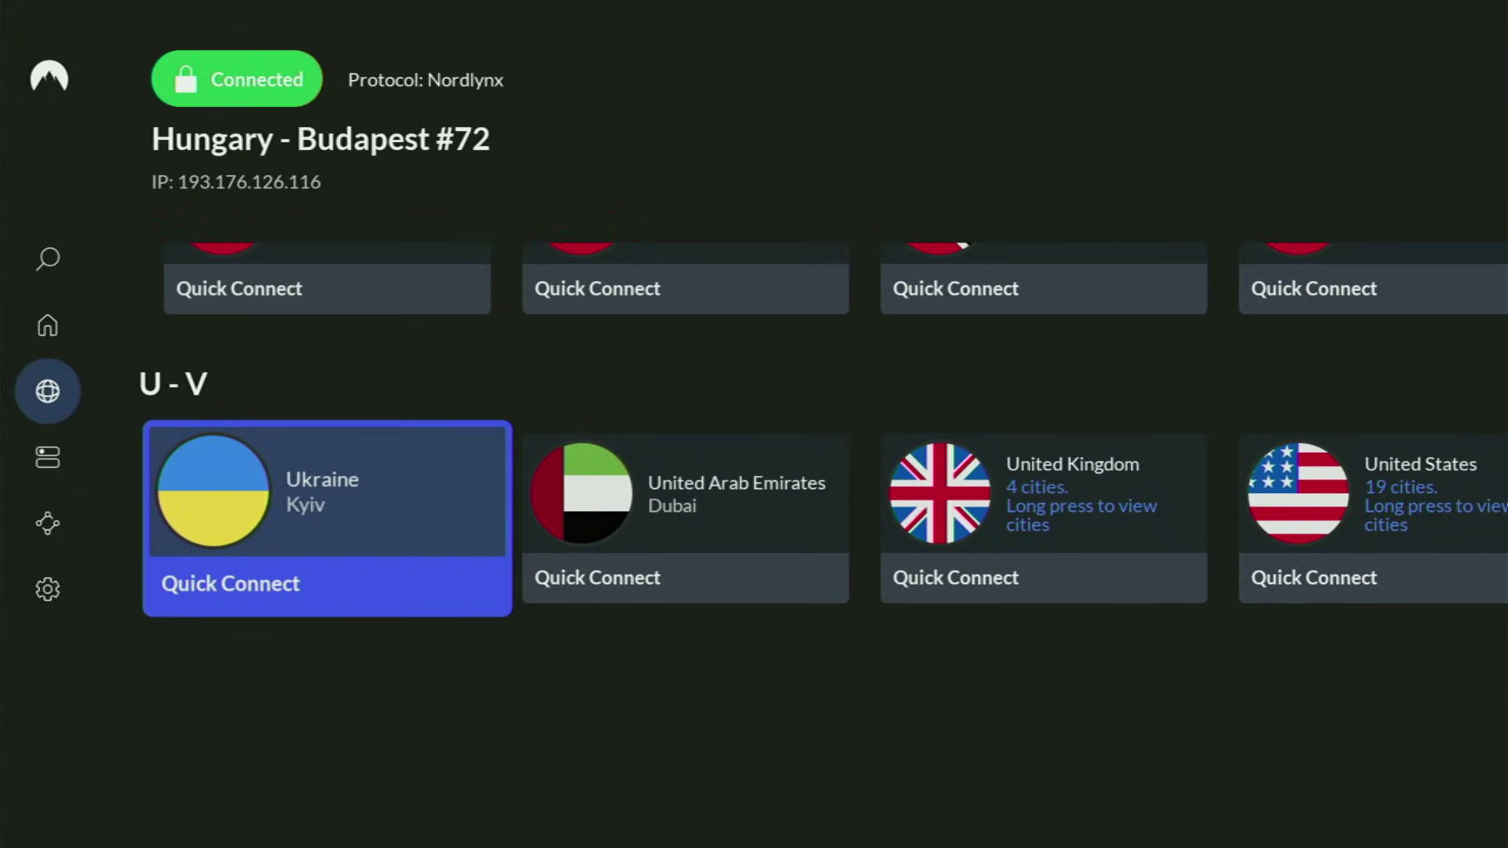
{"action": "key", "text": "Right"}
{"action": "key", "text": "Right"}
{"action": "key", "text": "Right"}
{"action": "key", "text": "Right"}
{"action": "key", "text": "Right"}
{"action": "key", "text": "Right"}
{"action": "key", "text": "Right"}
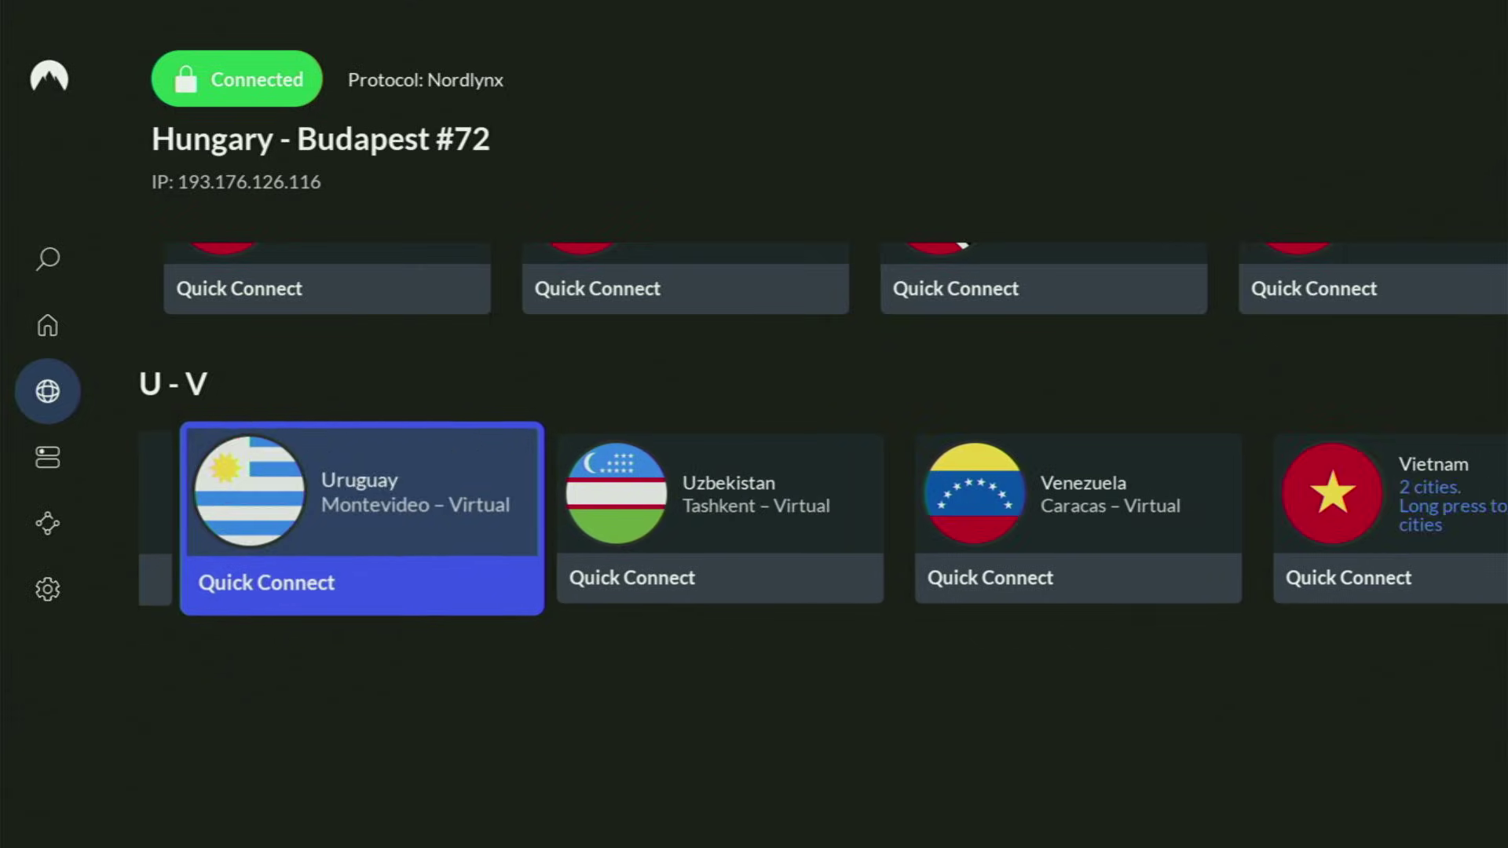
{"action": "key", "text": "Up"}
{"action": "key", "text": "Right"}
{"action": "key", "text": "Right"}
{"action": "key", "text": "Right"}
{"action": "key", "text": "Right"}
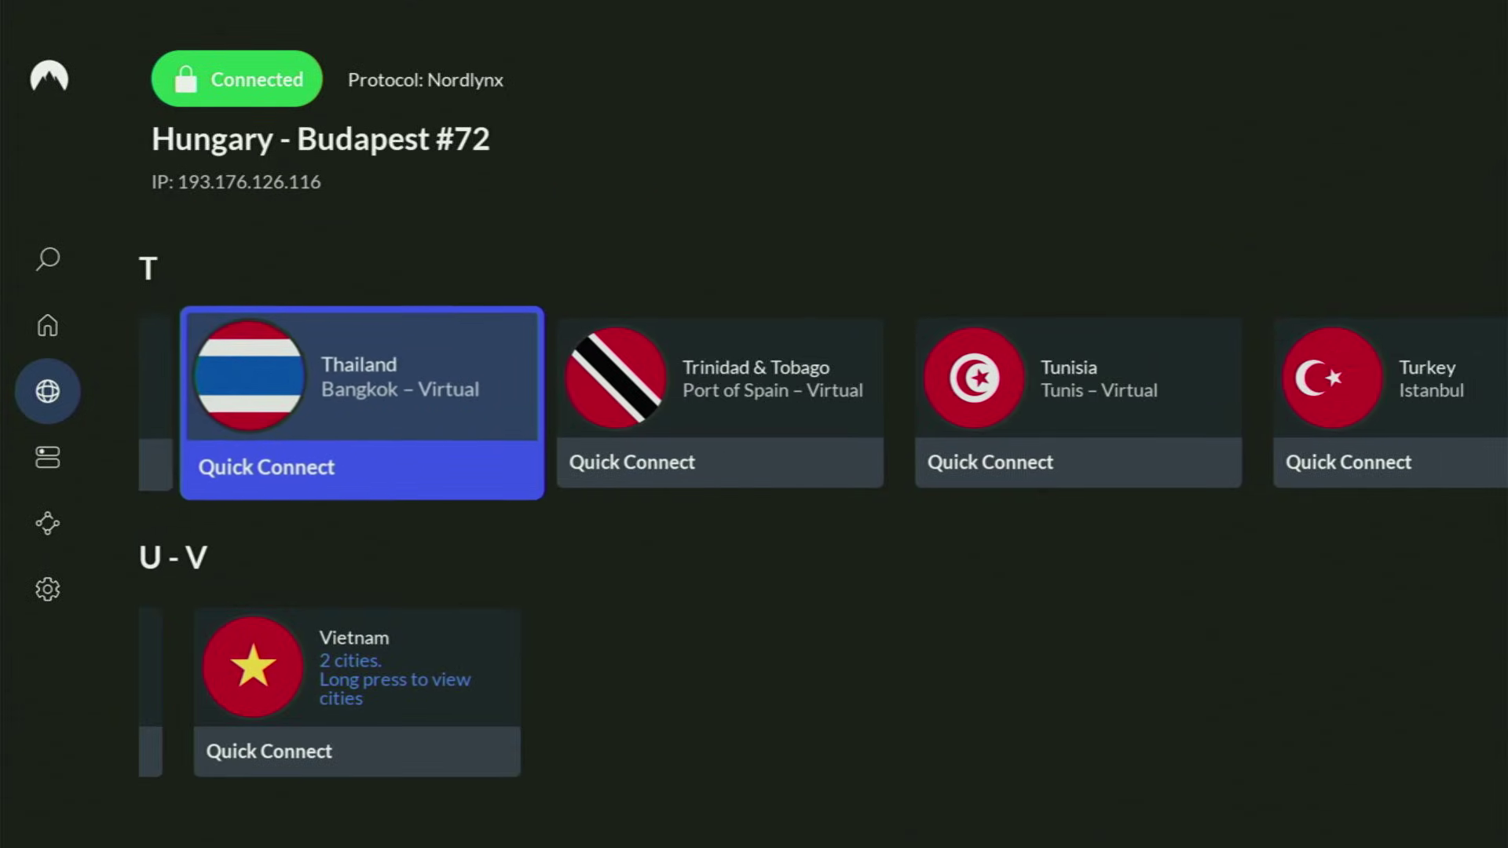
{"action": "key", "text": "Up"}
{"action": "key", "text": "Up"}
{"action": "key", "text": "Up"}
{"action": "key", "text": "Up"}
{"action": "key", "text": "Up"}
{"action": "key", "text": "Up"}
{"action": "key", "text": "Up"}
{"action": "key", "text": "Up"}
{"action": "key", "text": "Up"}
{"action": "key", "text": "Up"}
{"action": "key", "text": "Up"}
{"action": "key", "text": "Up"}
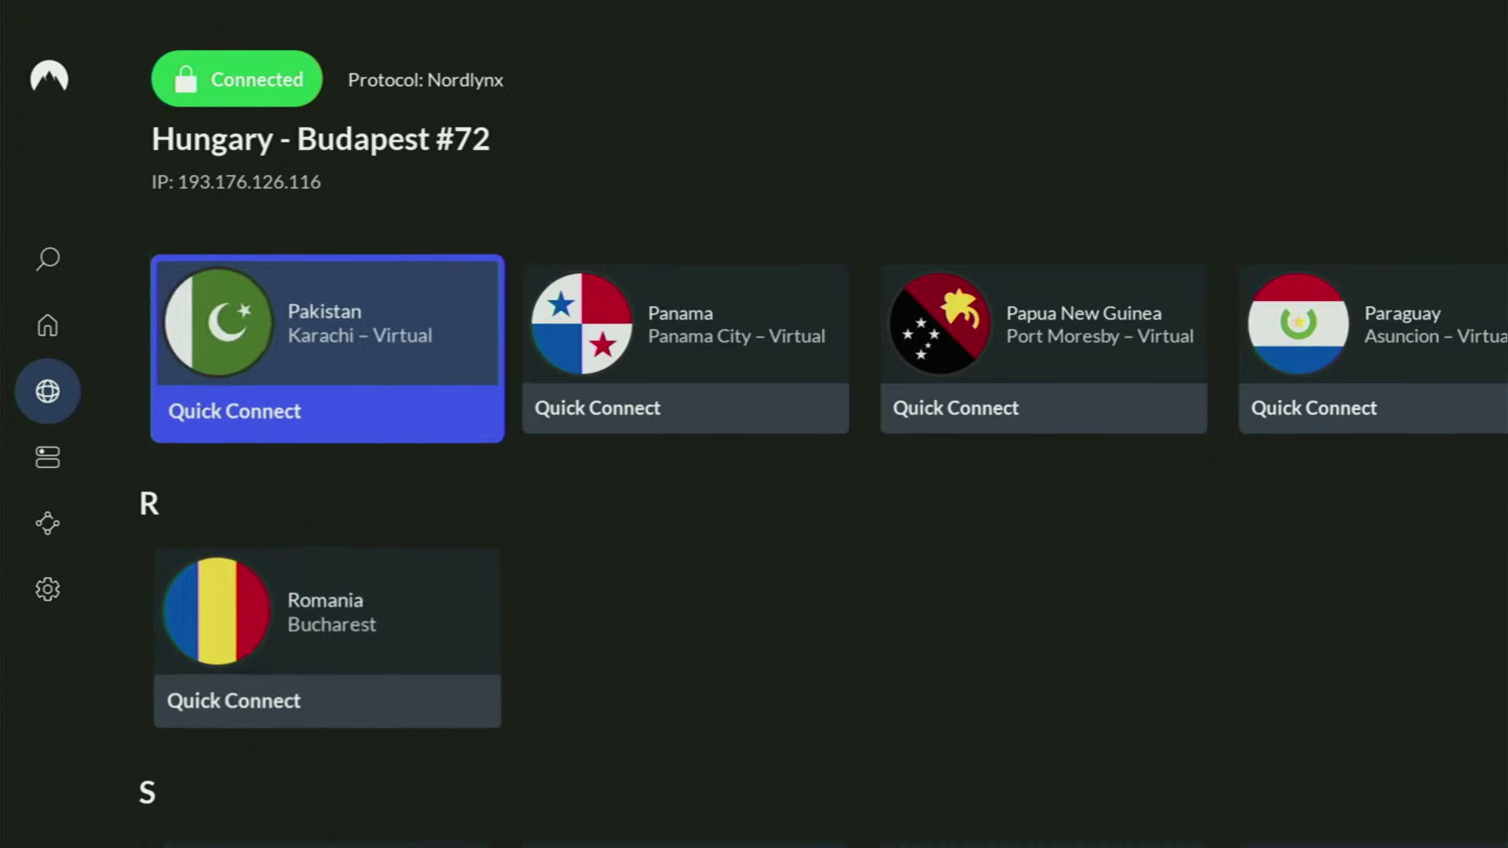
{"action": "key", "text": "Up"}
{"action": "key", "text": "Up"}
{"action": "key", "text": "Up"}
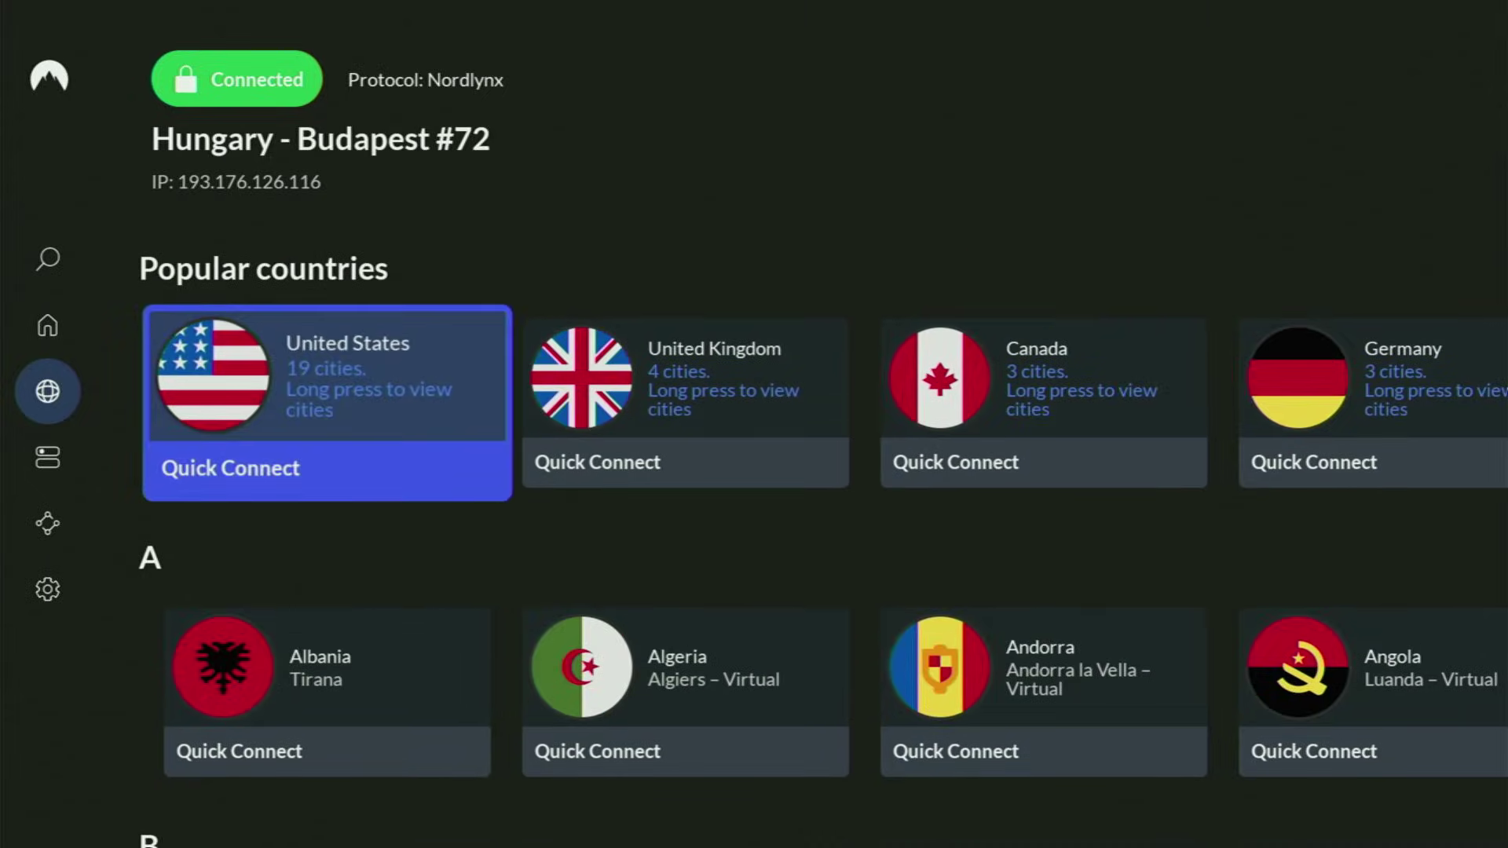
Switch to the Home page and look across the suggested servers
{"action": "key", "text": "Left"}
{"action": "key", "text": "Up"}
{"action": "key", "text": "Right"}
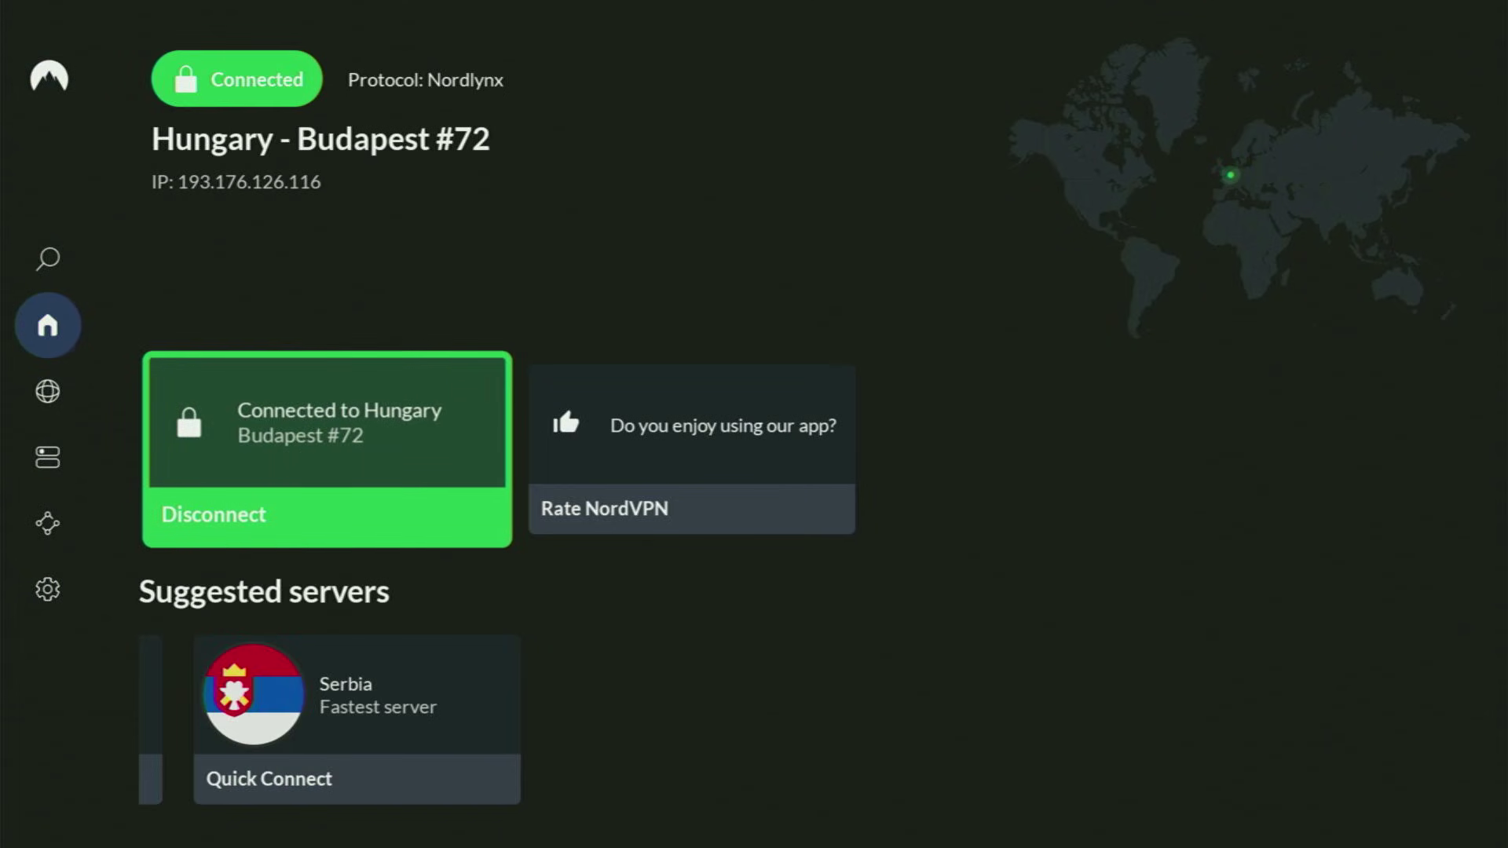
{"action": "key", "text": "Down"}
{"action": "key", "text": "Left"}
{"action": "key", "text": "Left"}
{"action": "key", "text": "Left"}
{"action": "key", "text": "Left"}
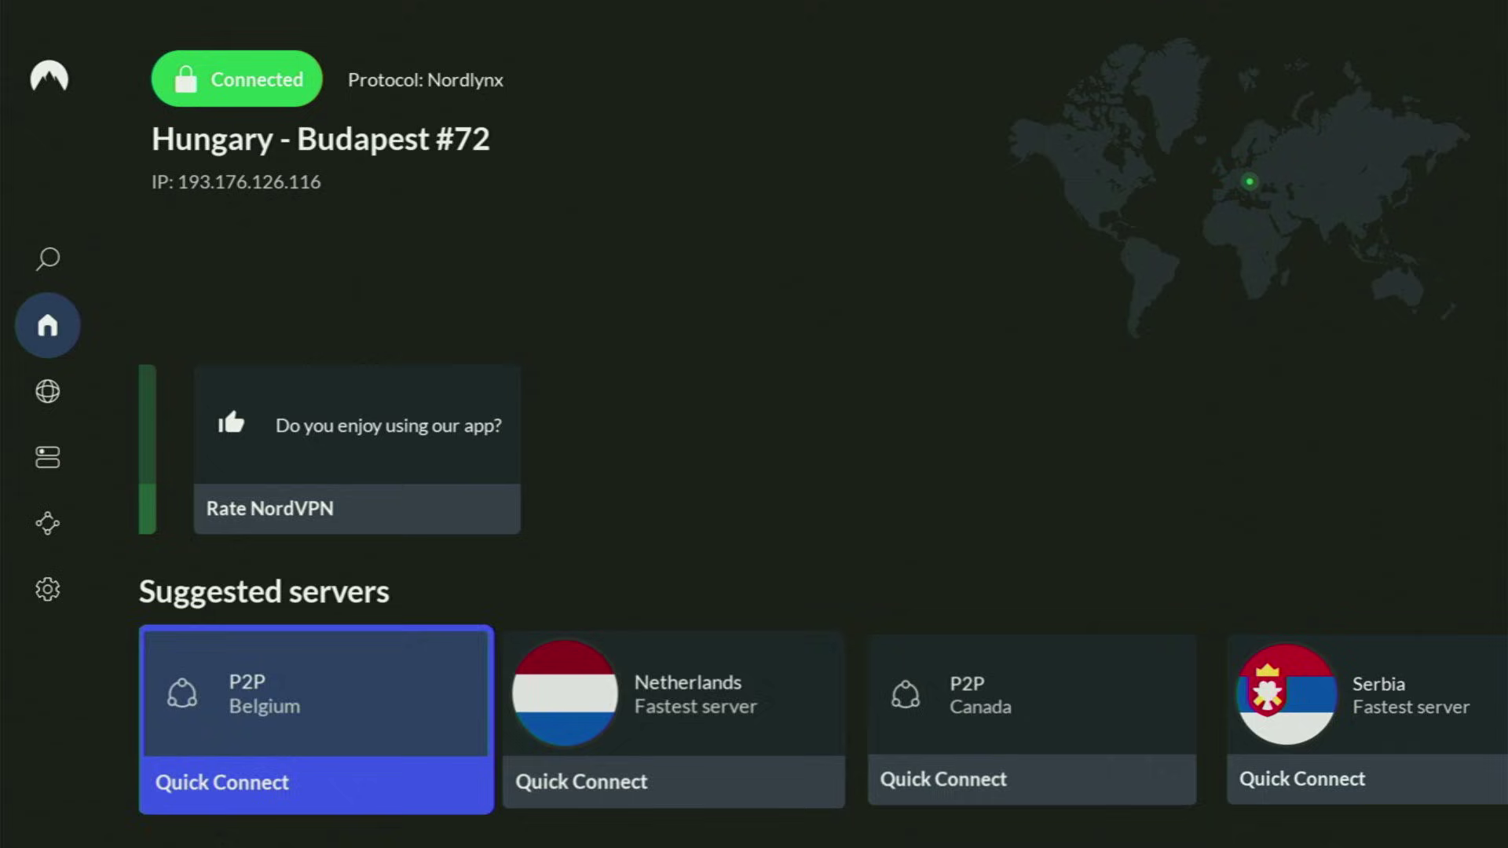
Browse the Specialty servers page along the P2P and Double VPN rows
{"action": "key", "text": "Down"}
{"action": "key", "text": "Down"}
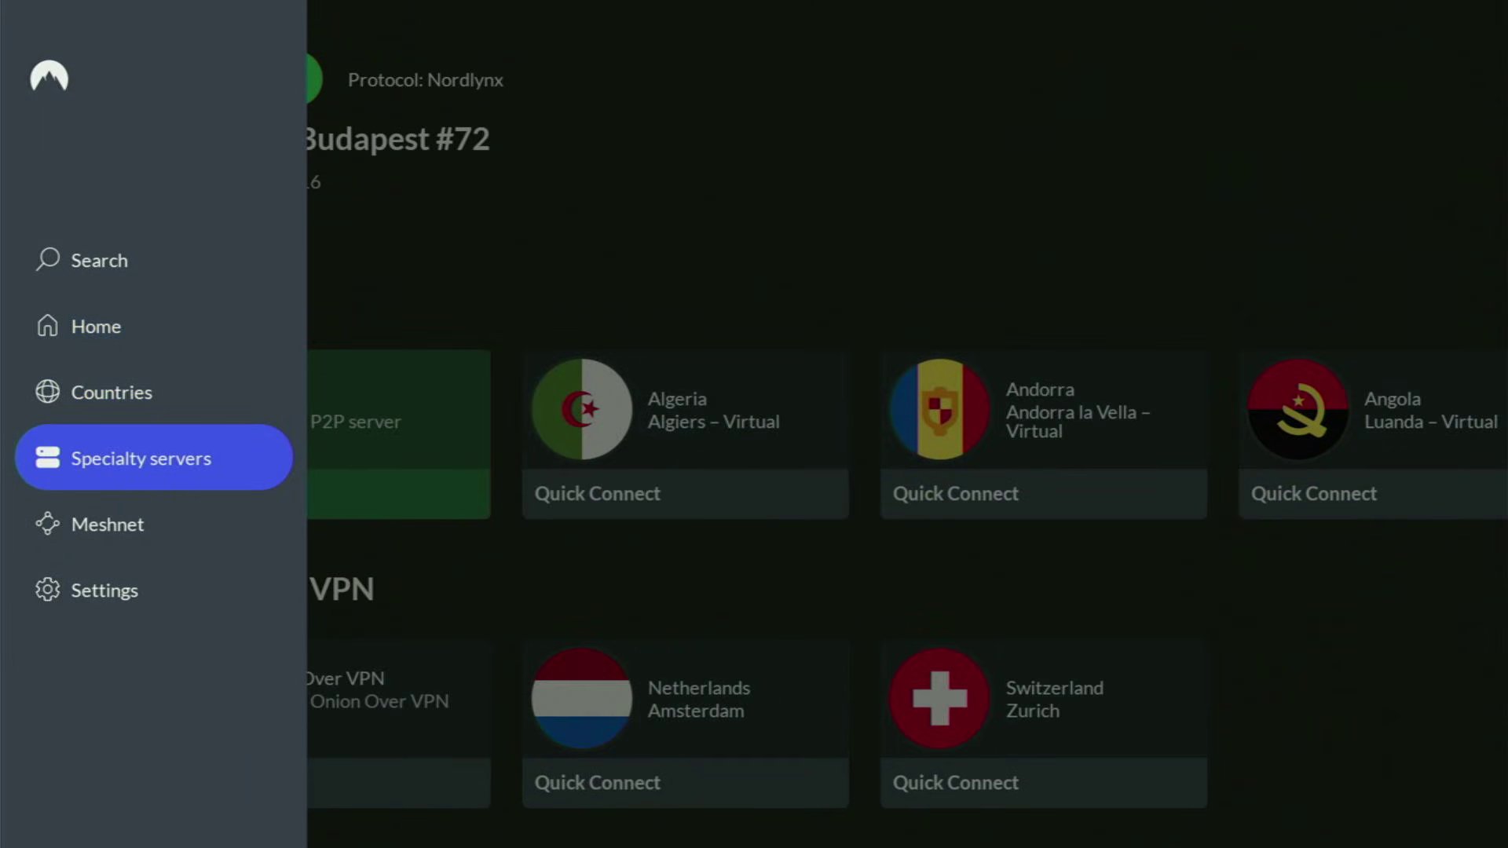
{"action": "key", "text": "Right"}
{"action": "key", "text": "Right"}
{"action": "key", "text": "Right"}
{"action": "key", "text": "Right"}
{"action": "key", "text": "Right"}
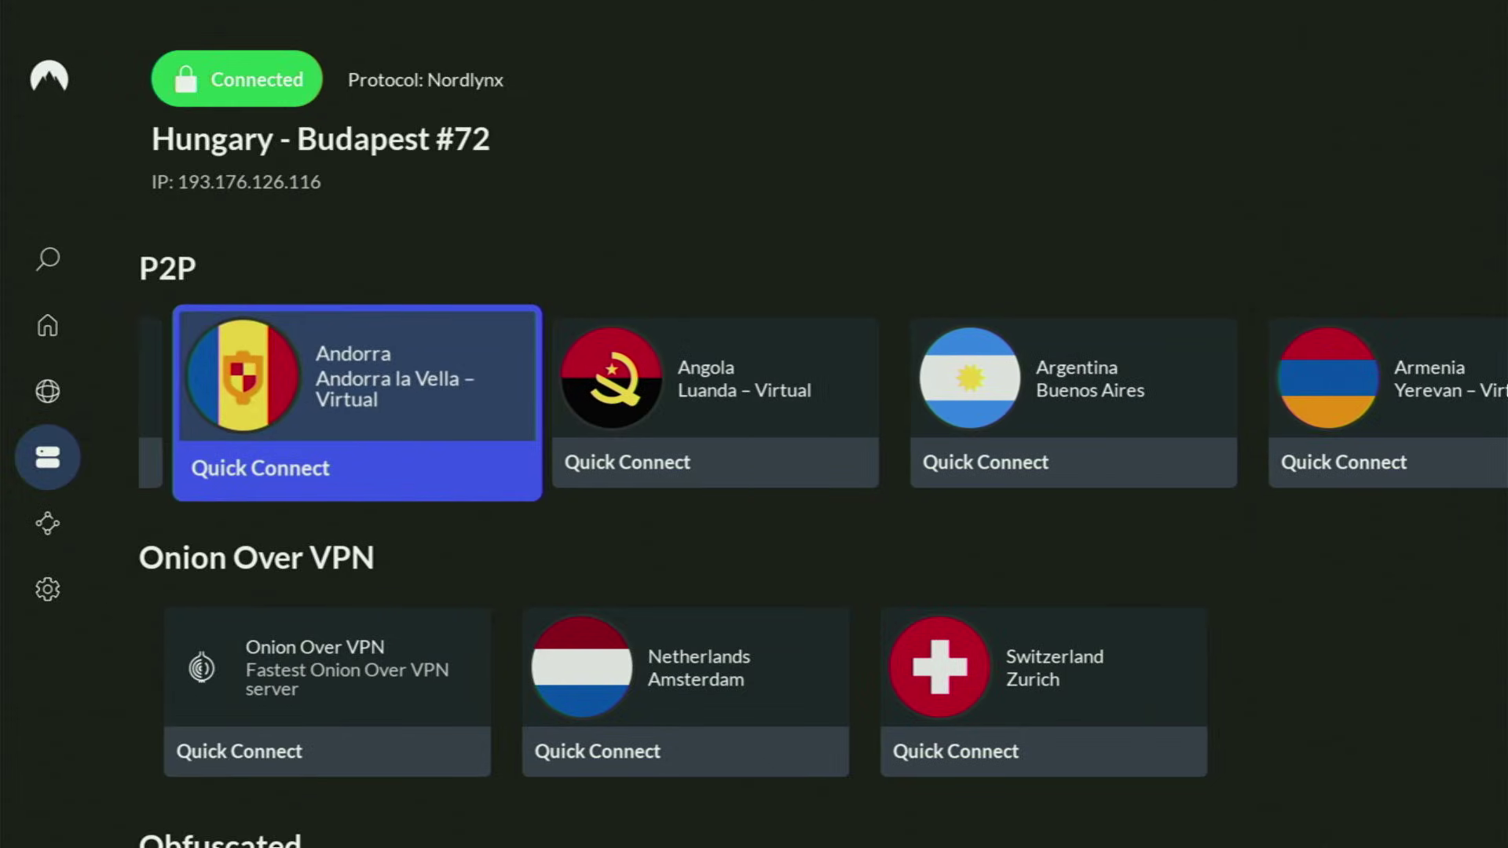
{"action": "key", "text": "Right"}
{"action": "key", "text": "Right"}
{"action": "key", "text": "Right"}
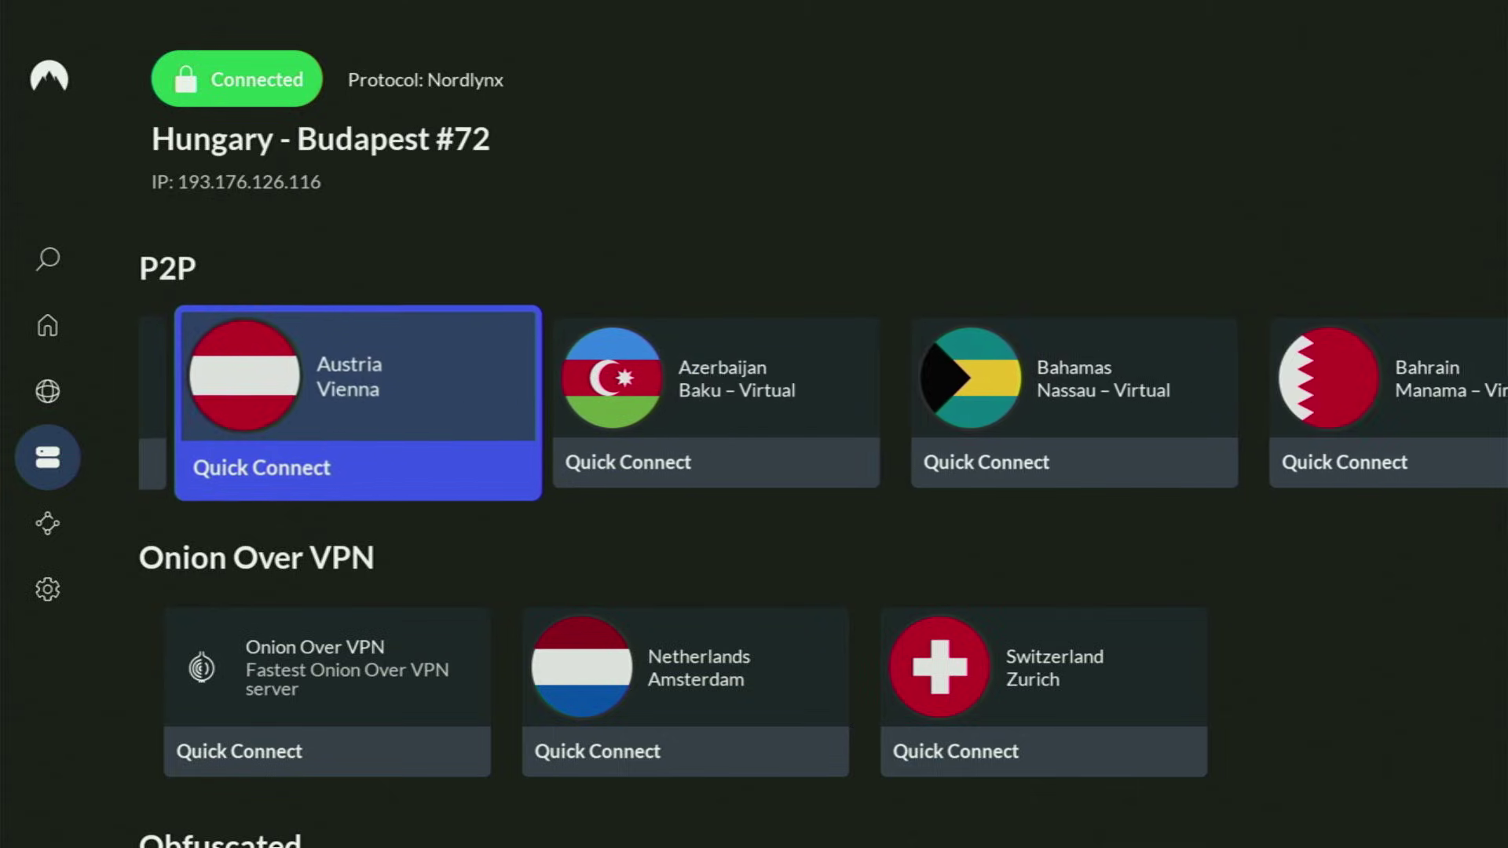
{"action": "key", "text": "Down"}
{"action": "key", "text": "Down"}
{"action": "key", "text": "Down"}
{"action": "key", "text": "Right"}
{"action": "key", "text": "Right"}
{"action": "key", "text": "Right"}
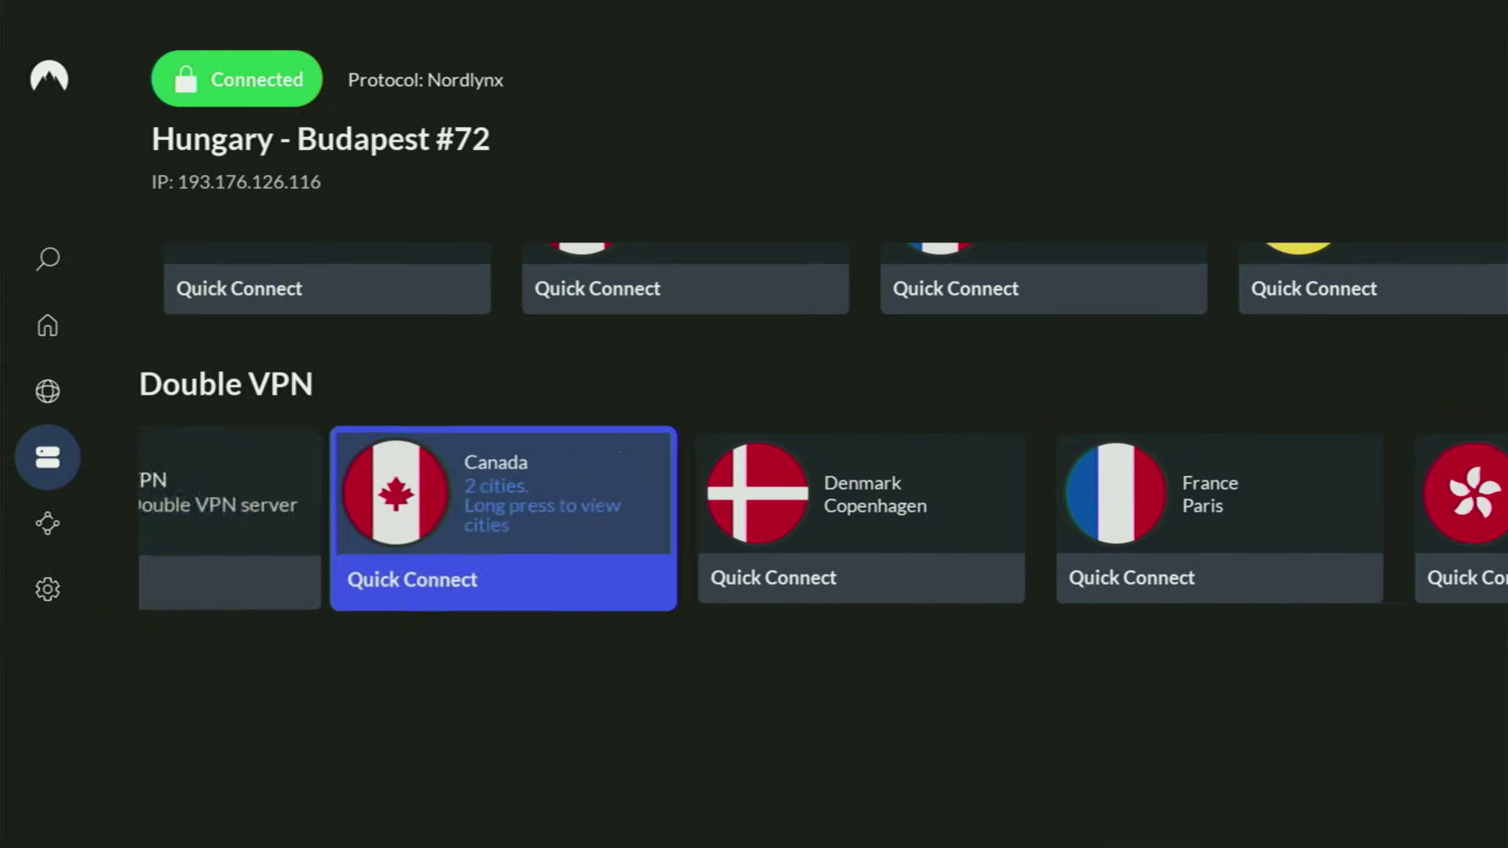
Return to the Home page and move through the suggested servers to the Serbia server
{"action": "key", "text": "Escape"}
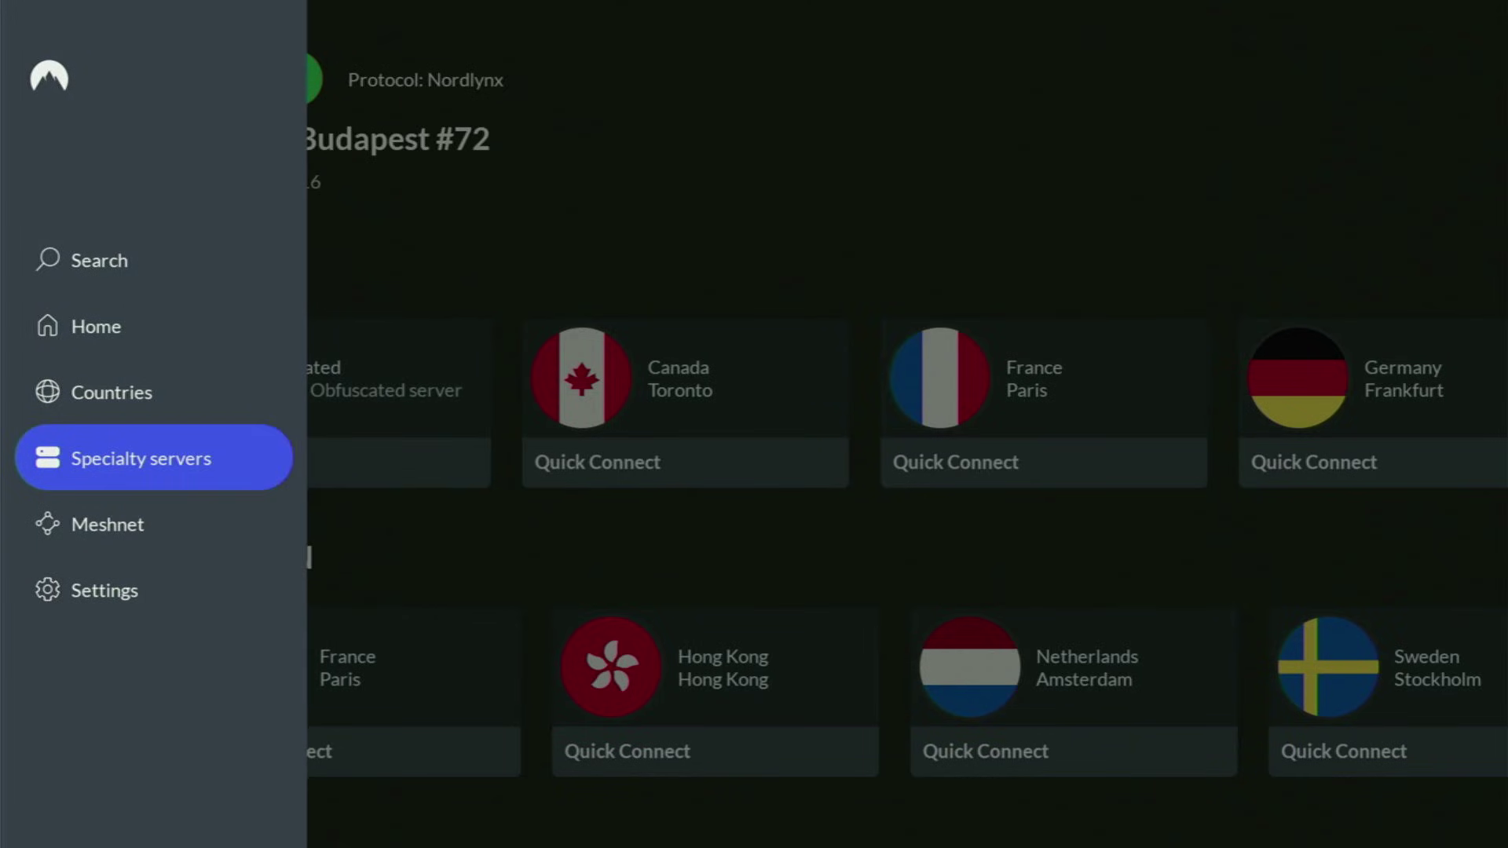
{"action": "key", "text": "Up"}
{"action": "key", "text": "Right"}
{"action": "key", "text": "Down"}
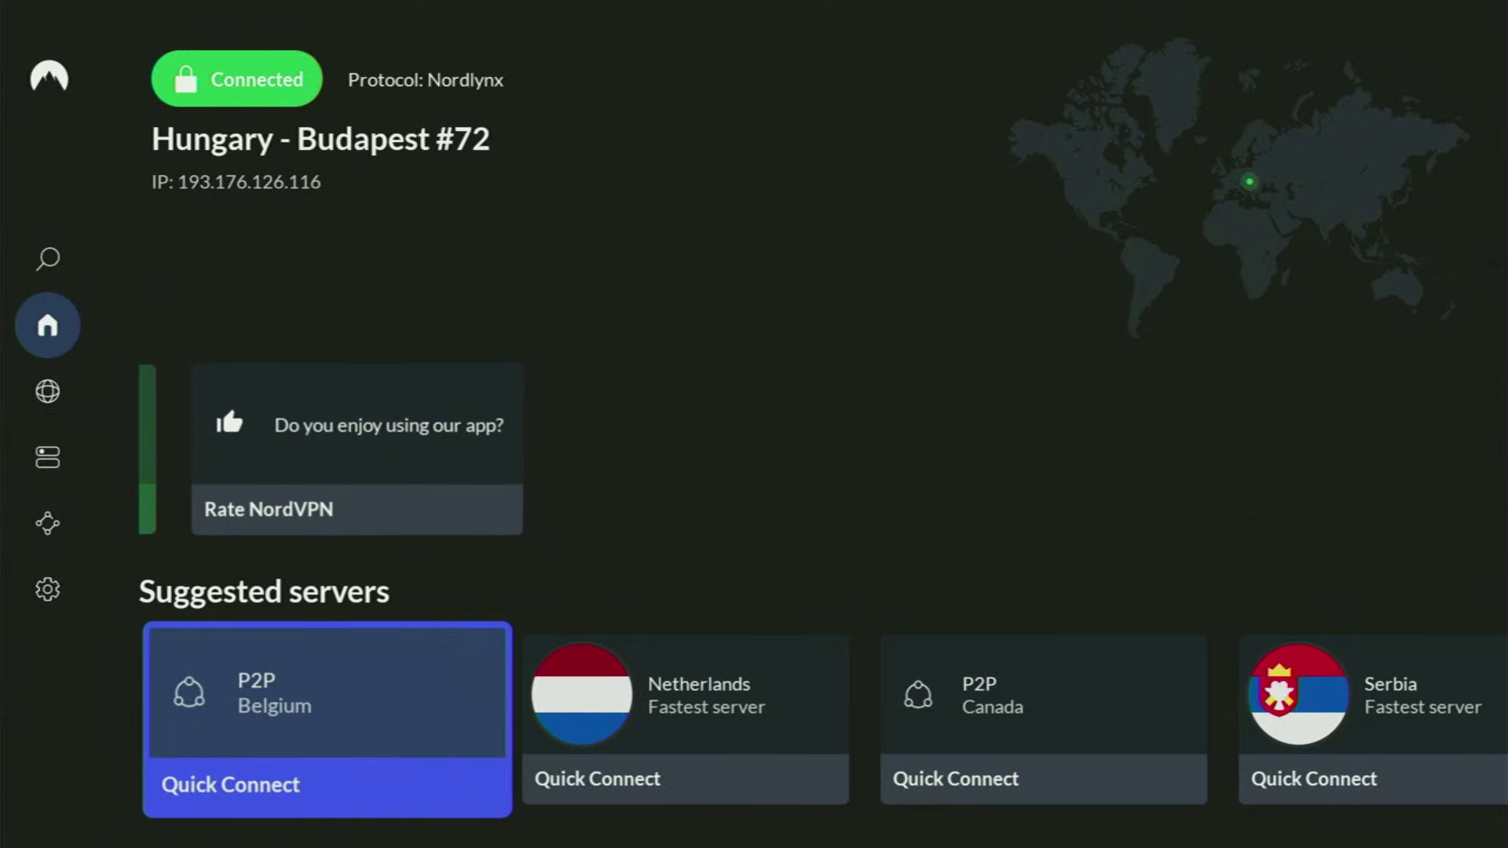
{"action": "key", "text": "Right"}
{"action": "key", "text": "Right"}
{"action": "key", "text": "Right"}
Connect to the suggested Serbia – Belgrade #81 server and look over the Home page cards
{"action": "key", "text": "Return"}
{"action": "key", "text": "Left"}
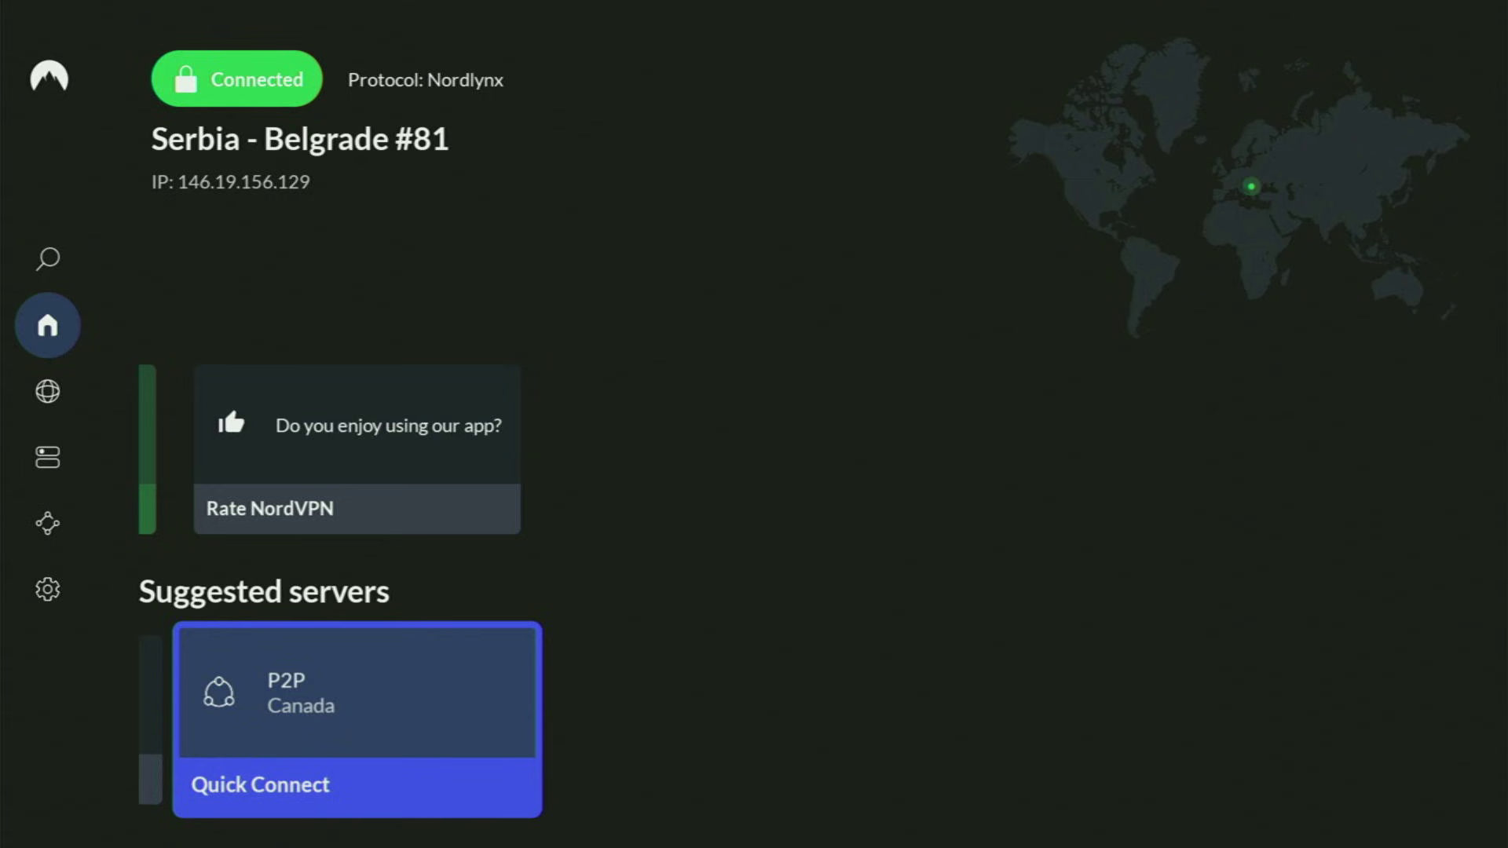
{"action": "key", "text": "Up"}
{"action": "key", "text": "Left"}
{"action": "key", "text": "Down"}
{"action": "key", "text": "Left"}
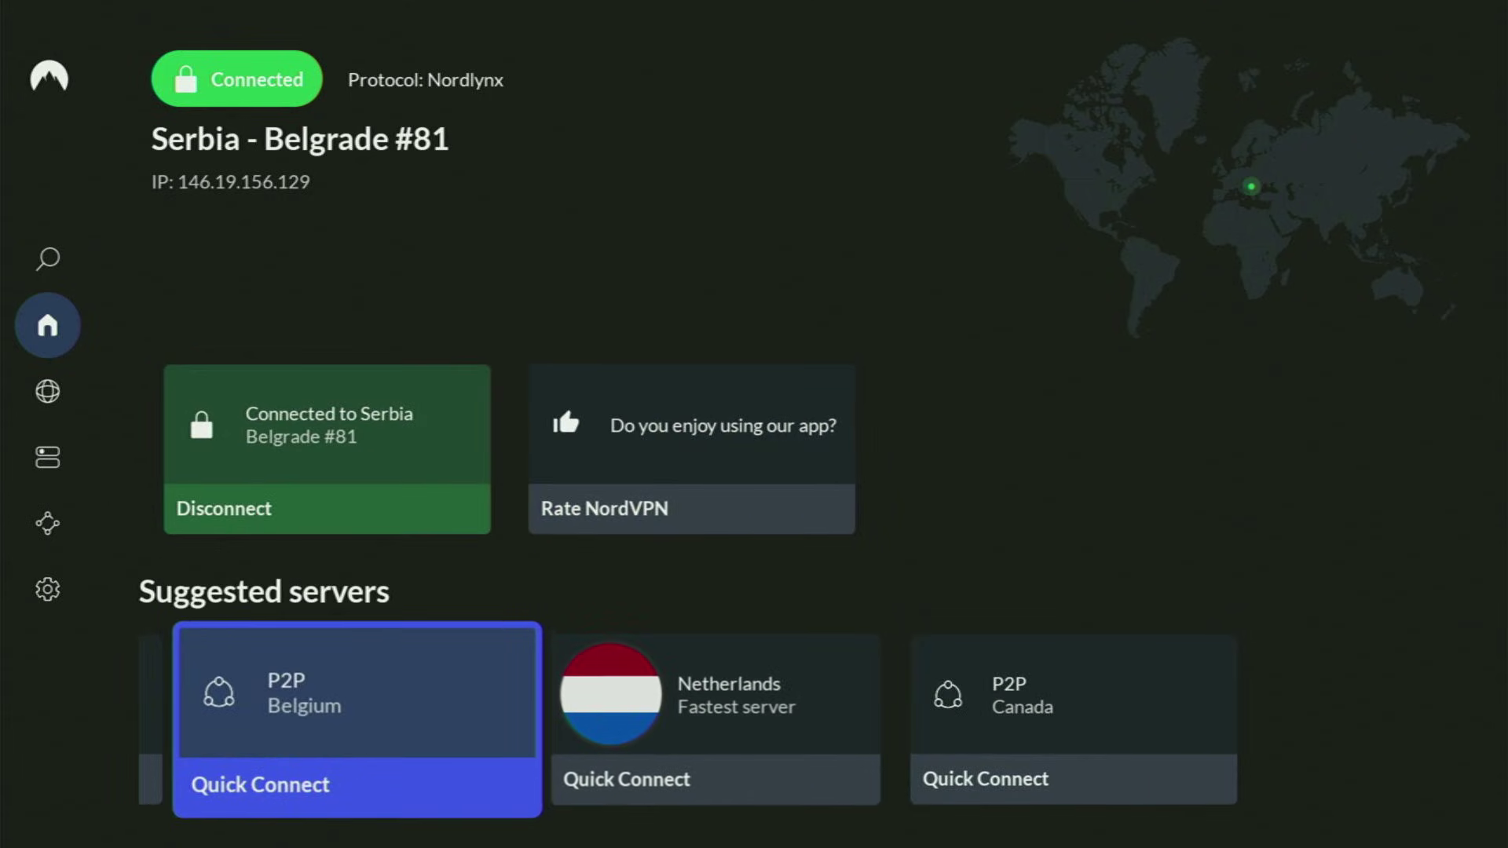
{"action": "key", "text": "Left"}
{"action": "key", "text": "Left"}
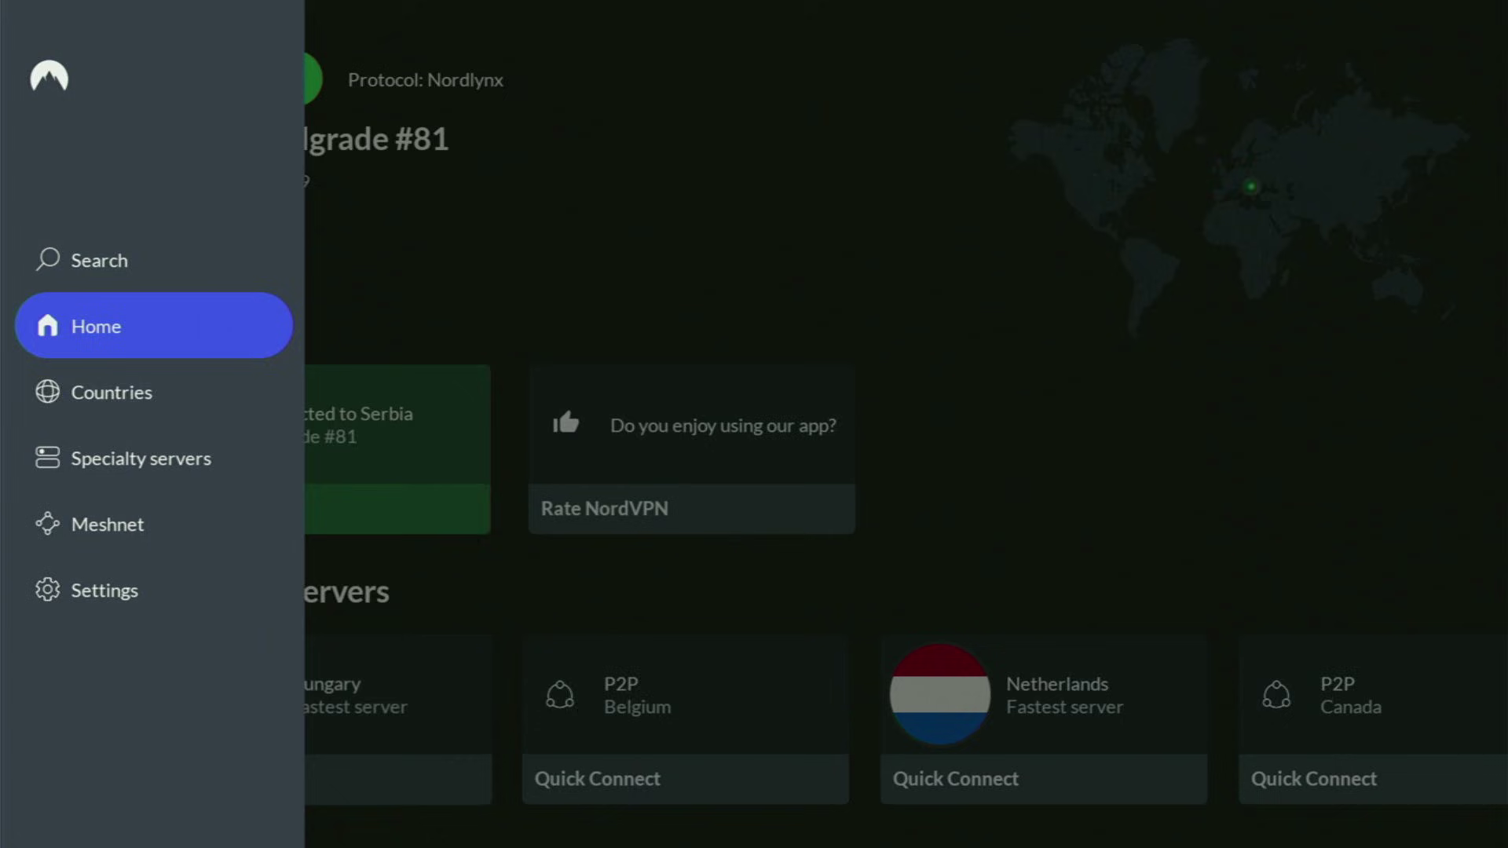
Glance at Specialty servers, then open Countries and scroll down to the J–K rows
{"action": "key", "text": "Down"}
{"action": "key", "text": "Down"}
{"action": "key", "text": "Right"}
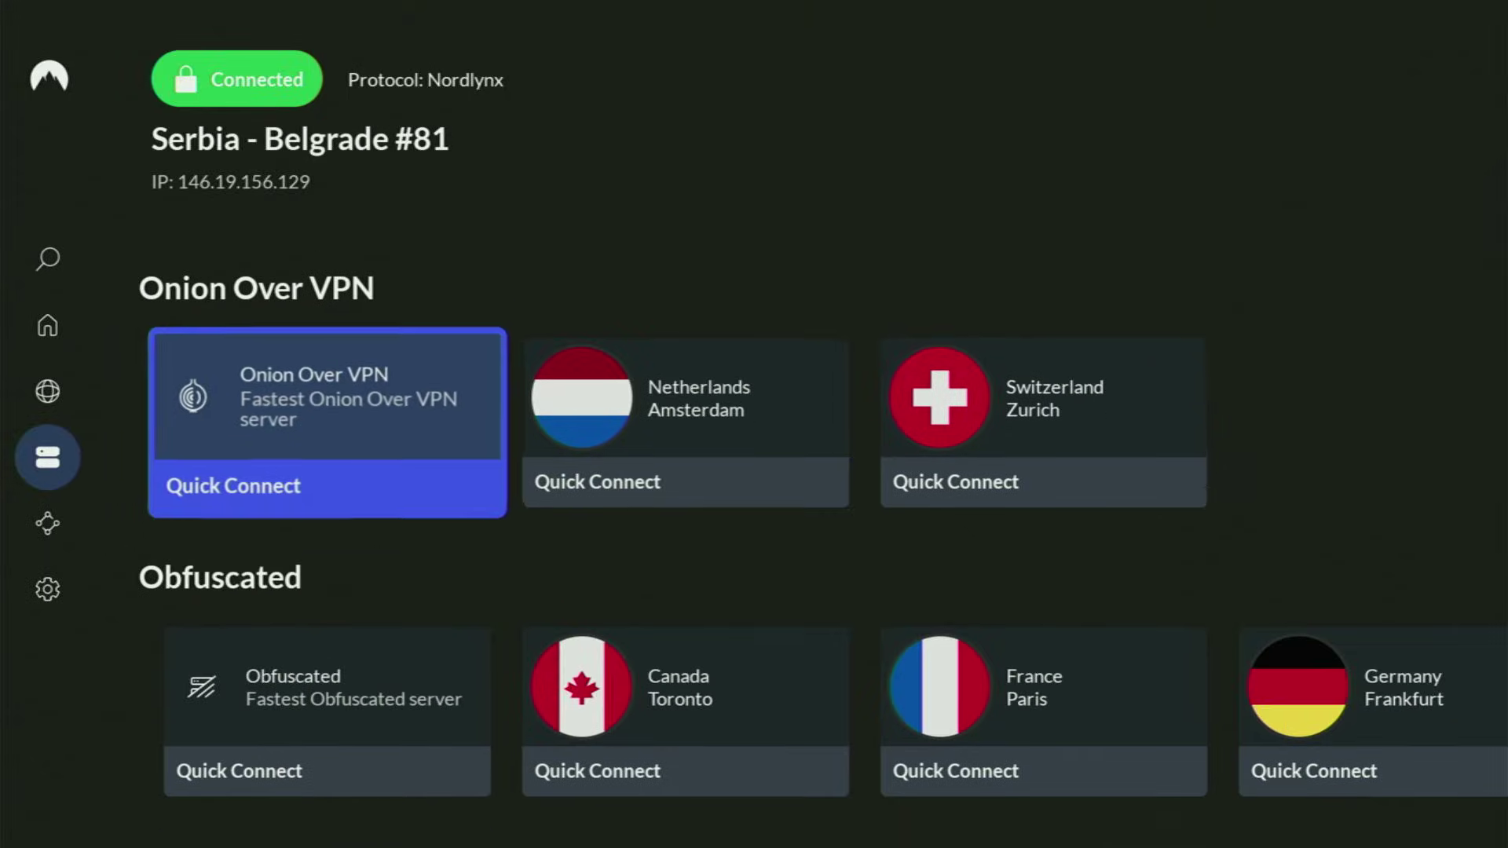
{"action": "key", "text": "Down"}
{"action": "key", "text": "Down"}
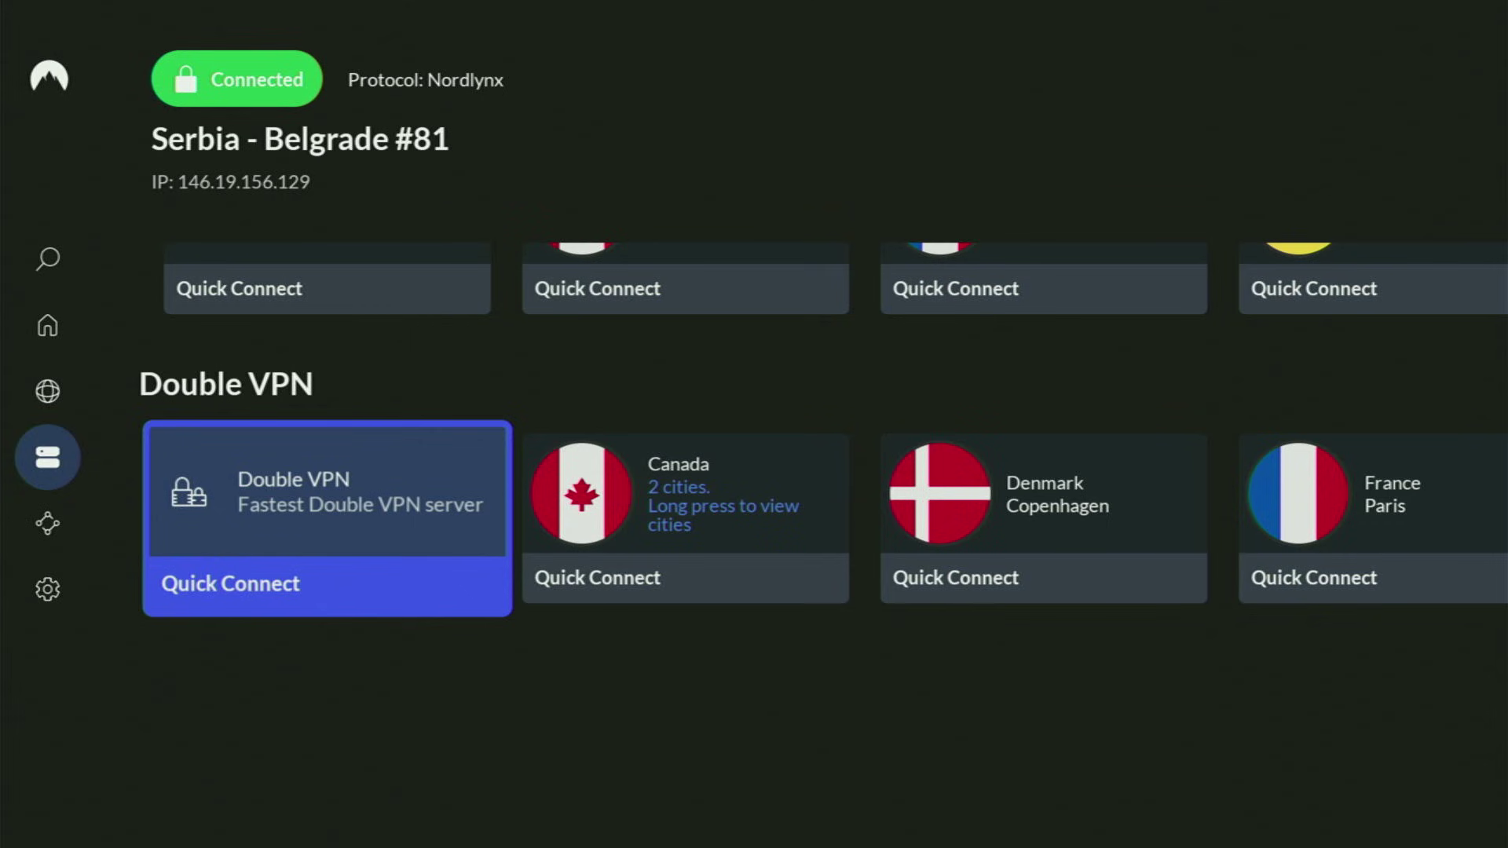
{"action": "key", "text": "Left"}
{"action": "key", "text": "Up"}
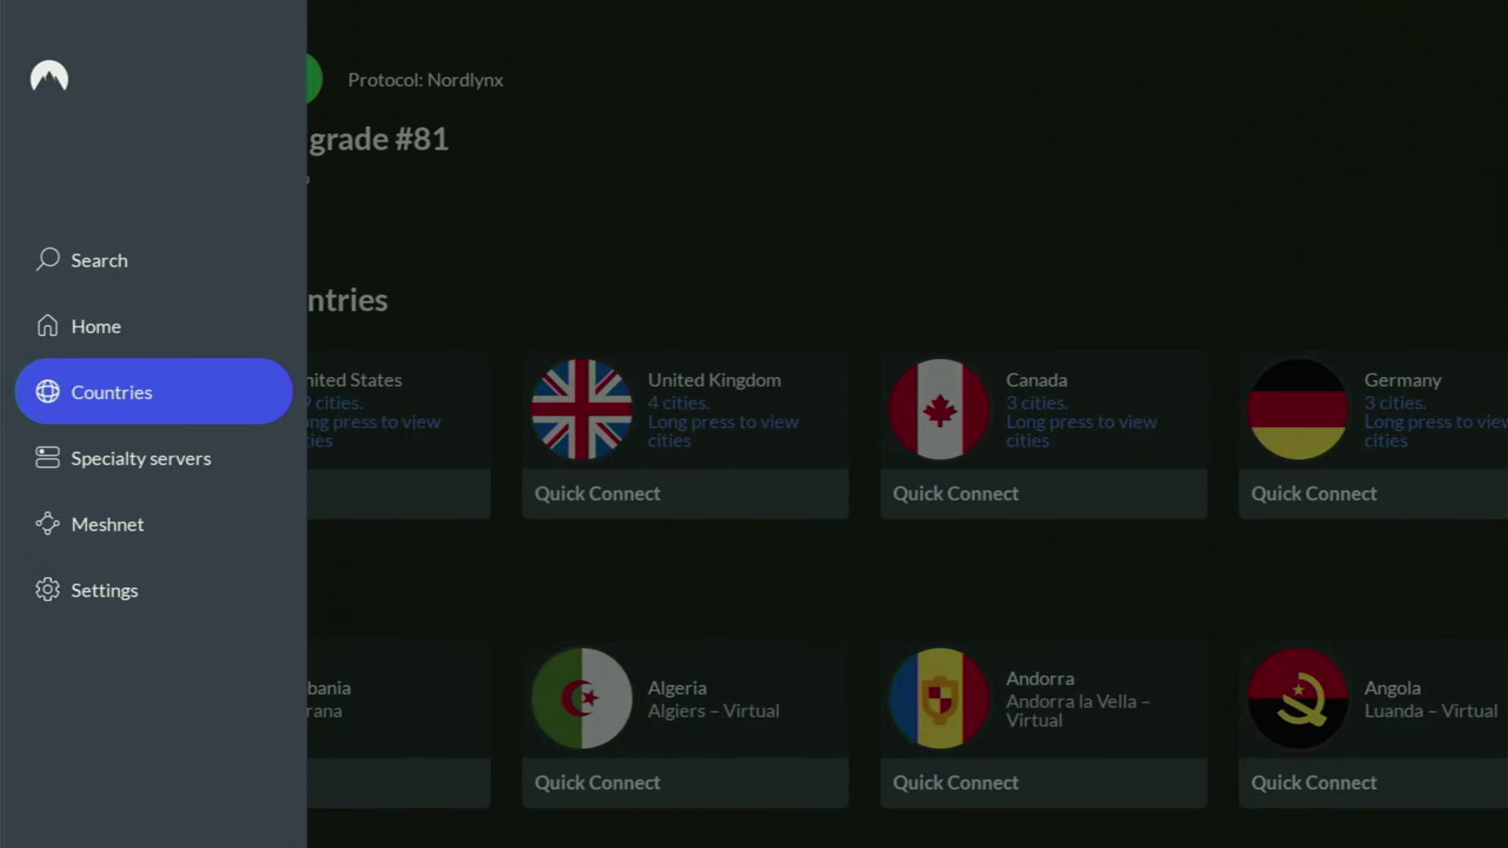
{"action": "key", "text": "Right"}
{"action": "key", "text": "Down"}
{"action": "key", "text": "Down"}
{"action": "key", "text": "Down"}
{"action": "key", "text": "Down"}
{"action": "key", "text": "Down"}
{"action": "key", "text": "Down"}
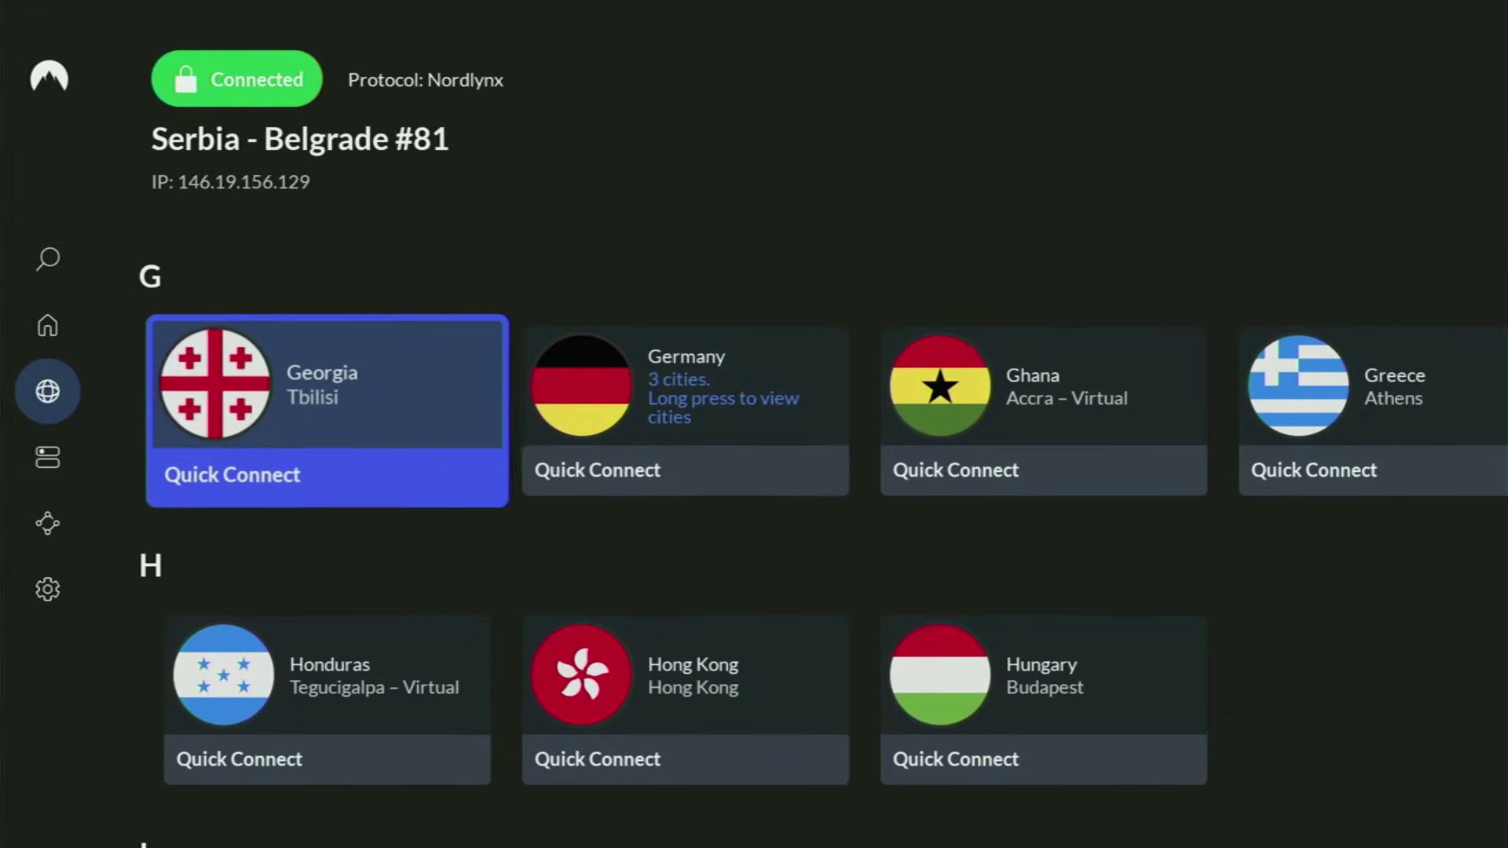
{"action": "key", "text": "Down"}
{"action": "key", "text": "Down"}
{"action": "key", "text": "Down"}
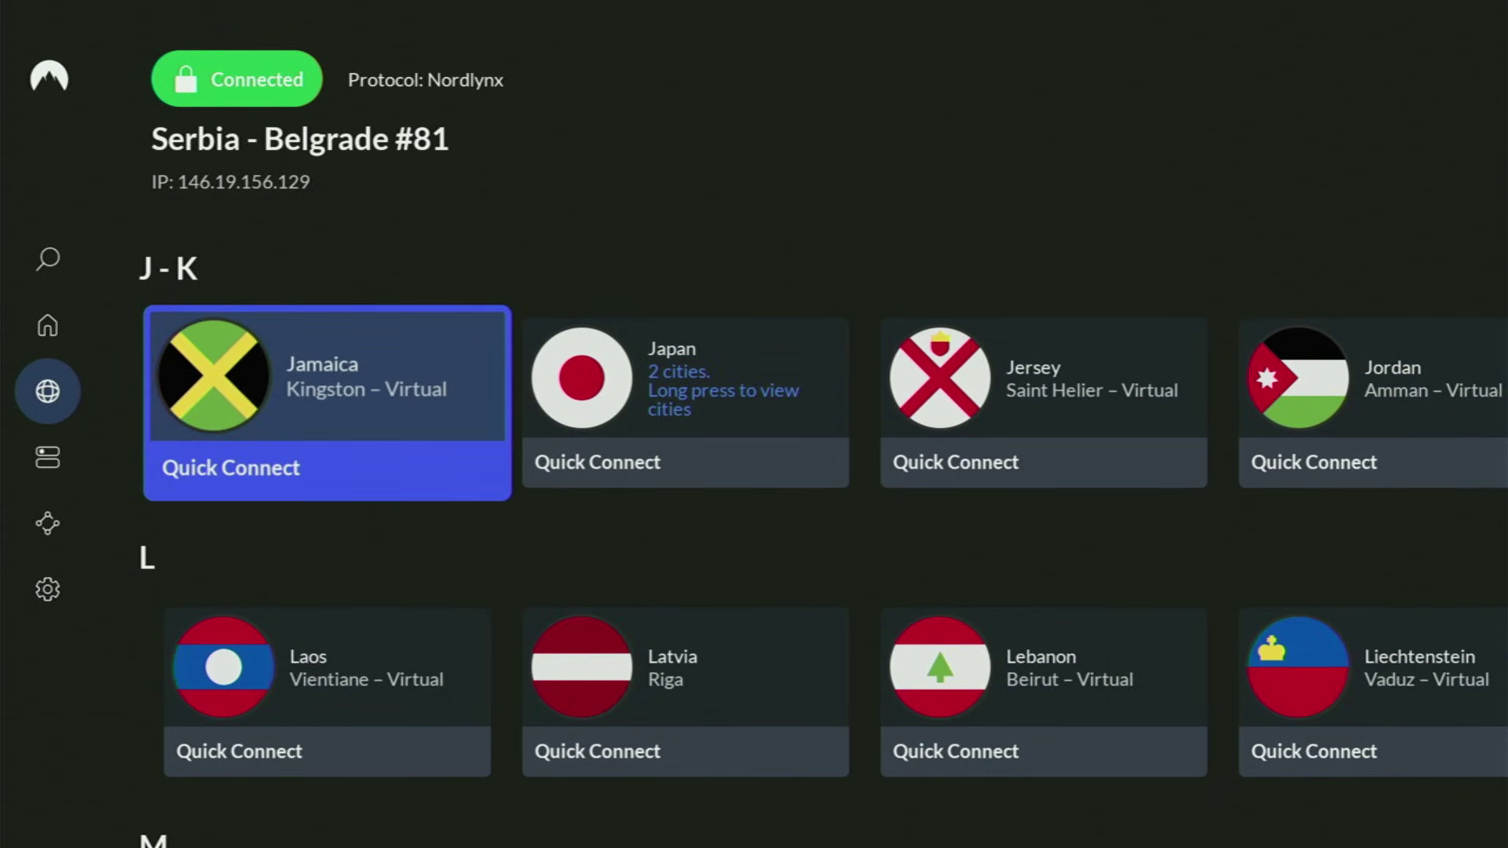
{"action": "key", "text": "Down"}
{"action": "key", "text": "Down"}
{"action": "key", "text": "Down"}
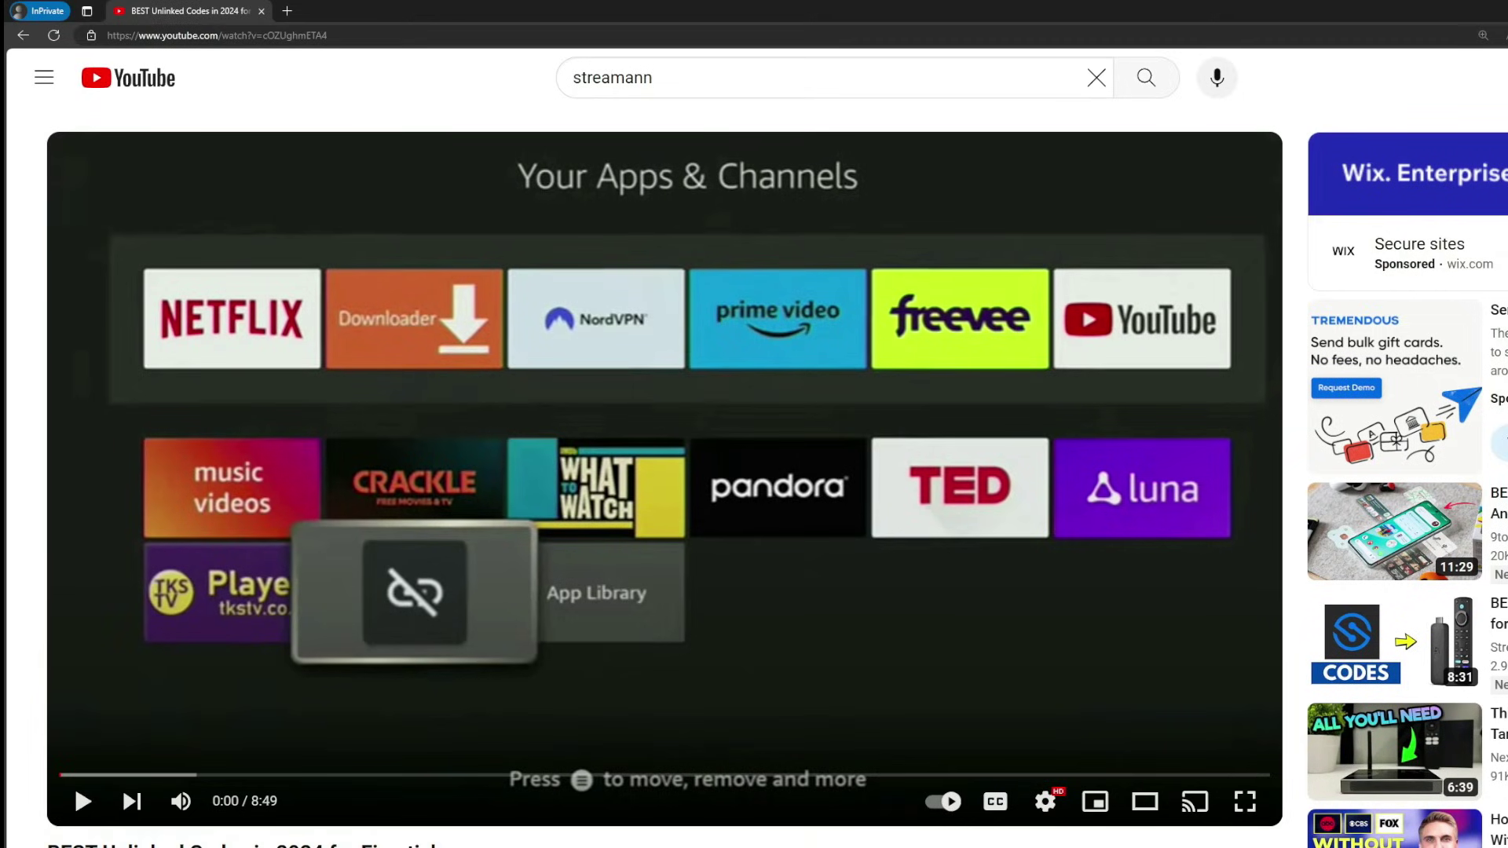
Expand the video description with '...more', then open the pinned comment's topvpnoffer.com link
{"action": "scroll", "coordinate": [544, 702], "scroll_direction": "down", "scroll_amount": 7}
{"action": "left_click", "coordinate": [494, 467]}
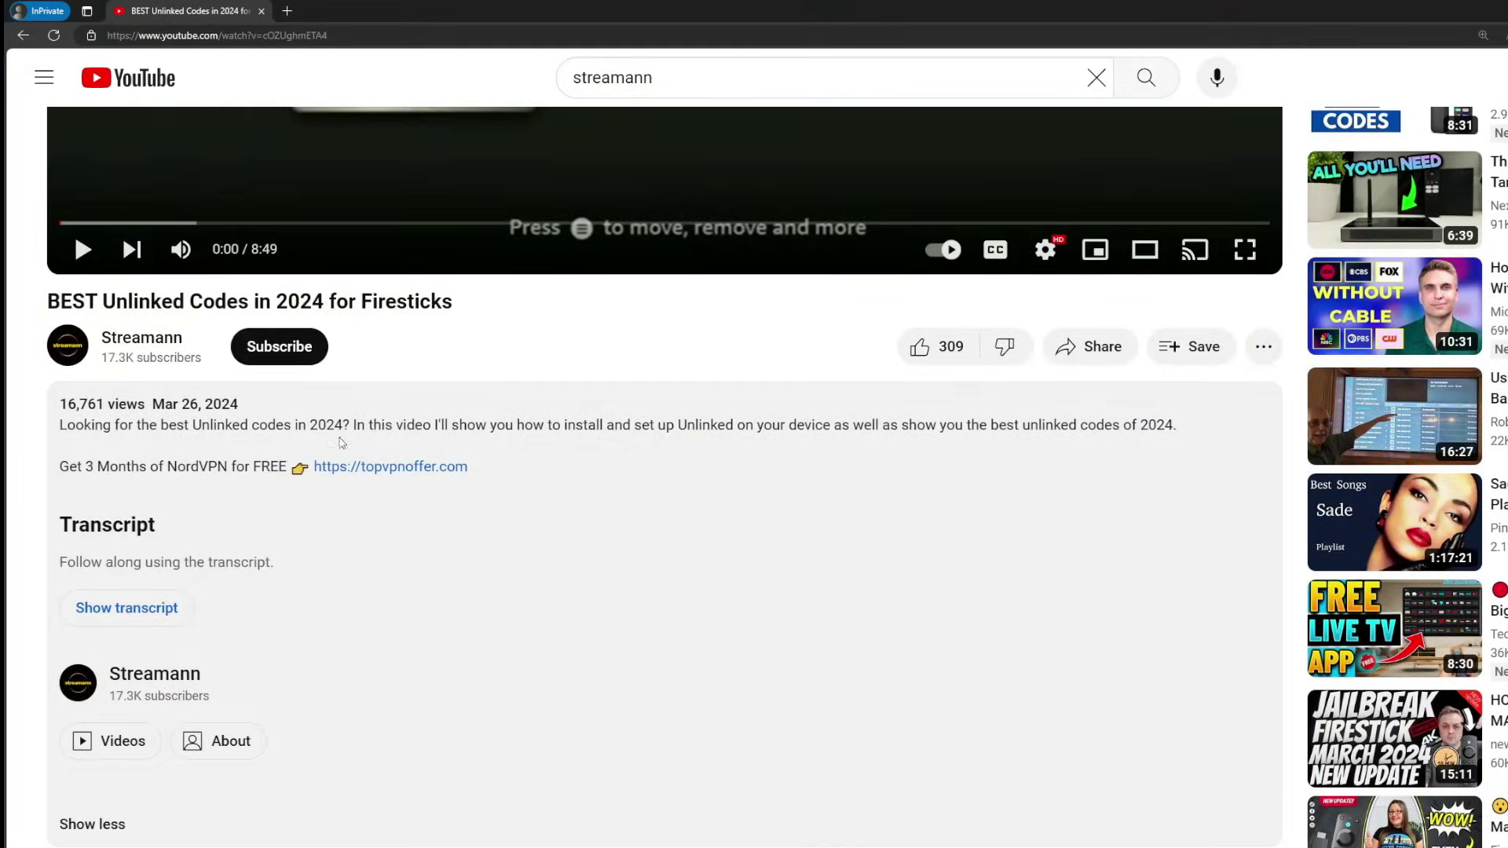
{"action": "scroll", "coordinate": [446, 479], "scroll_direction": "down", "scroll_amount": 5}
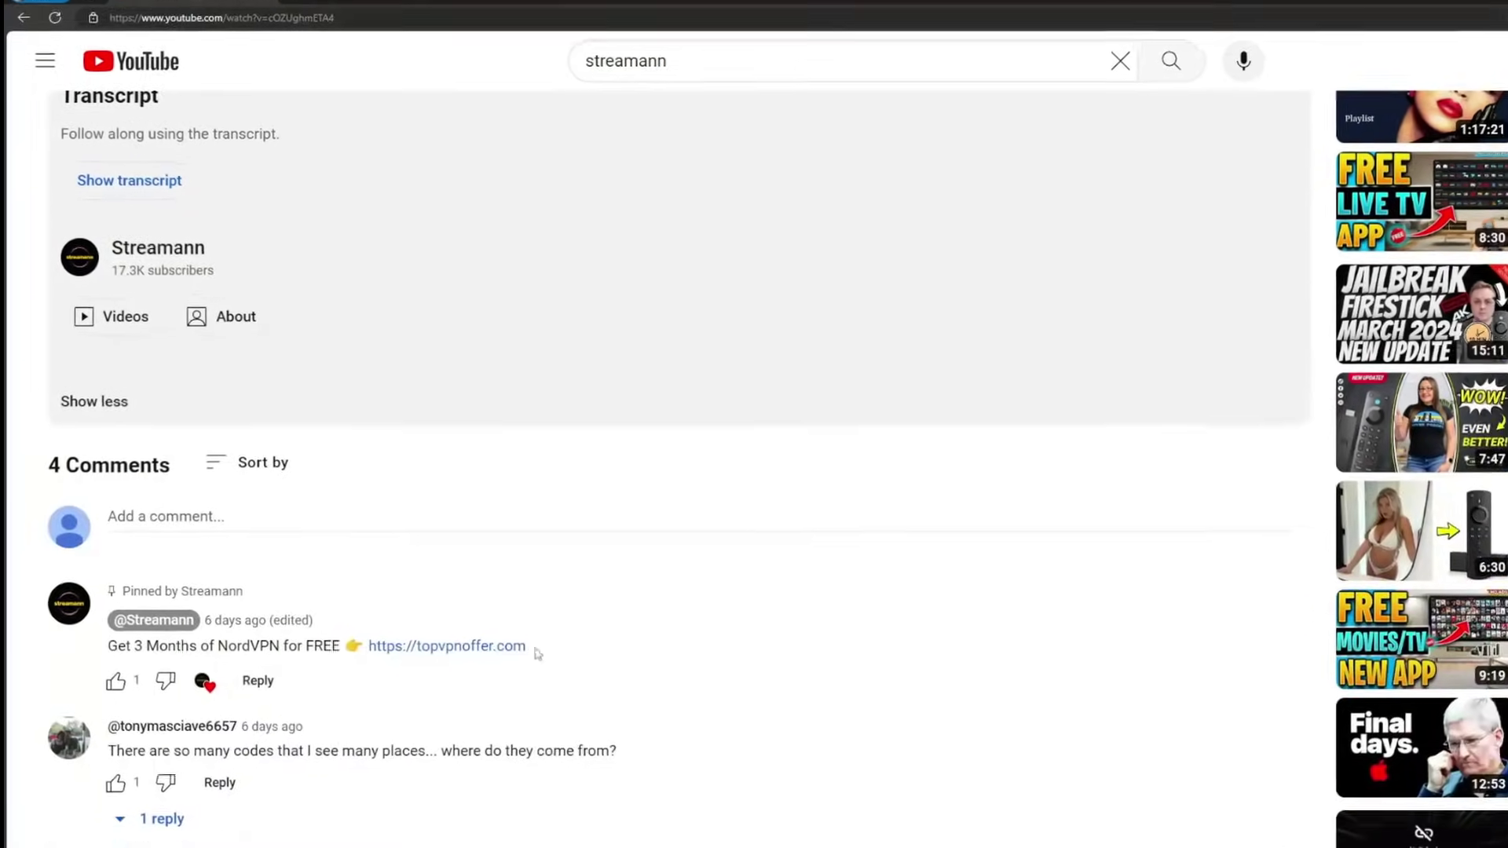
{"action": "left_click_drag", "start_coordinate": [511, 677], "coordinate": [379, 676]}
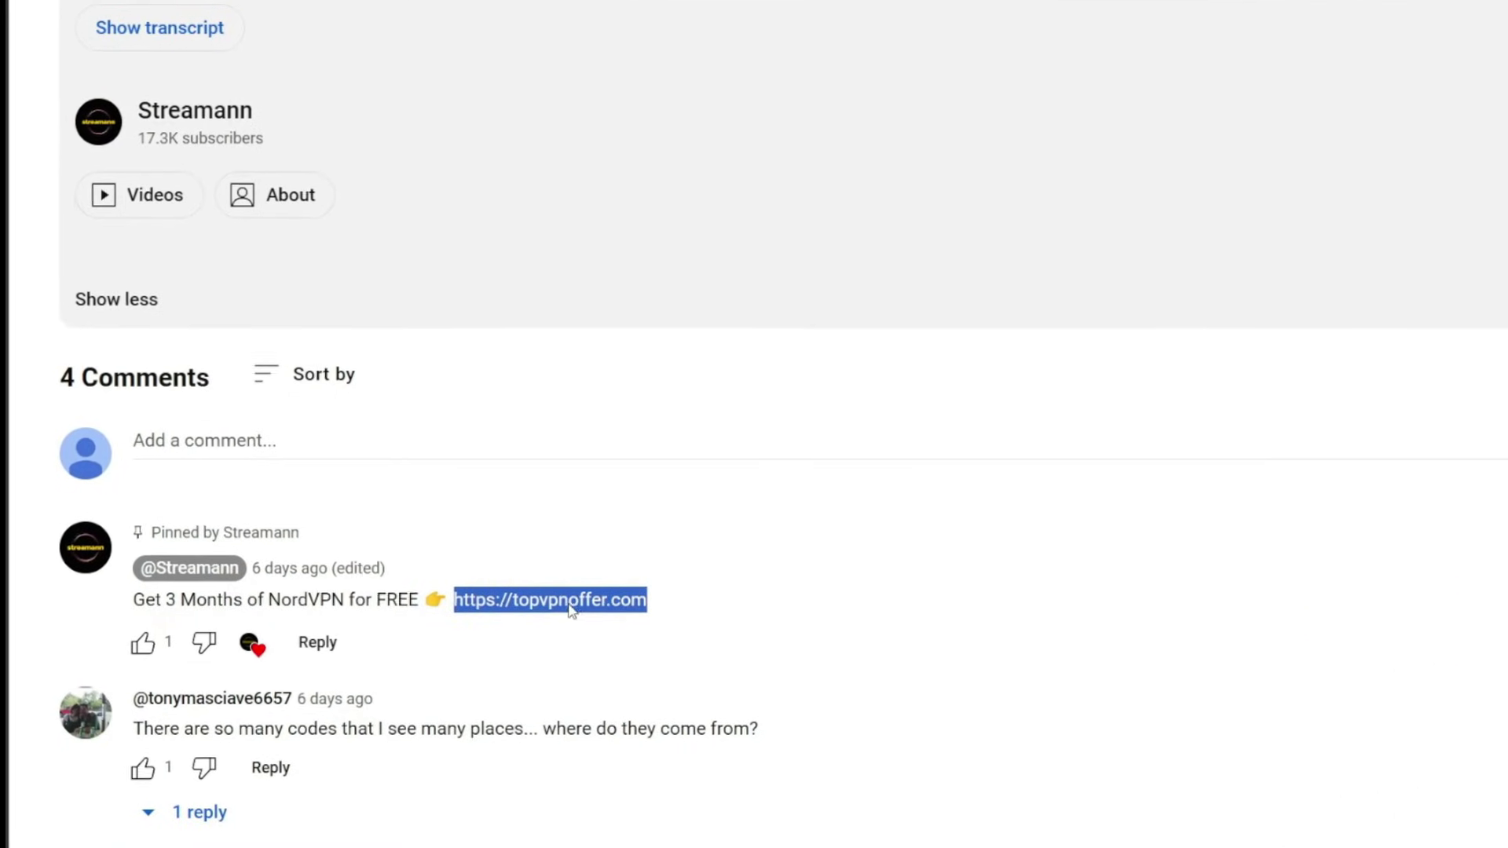
{"action": "left_click", "coordinate": [524, 625]}
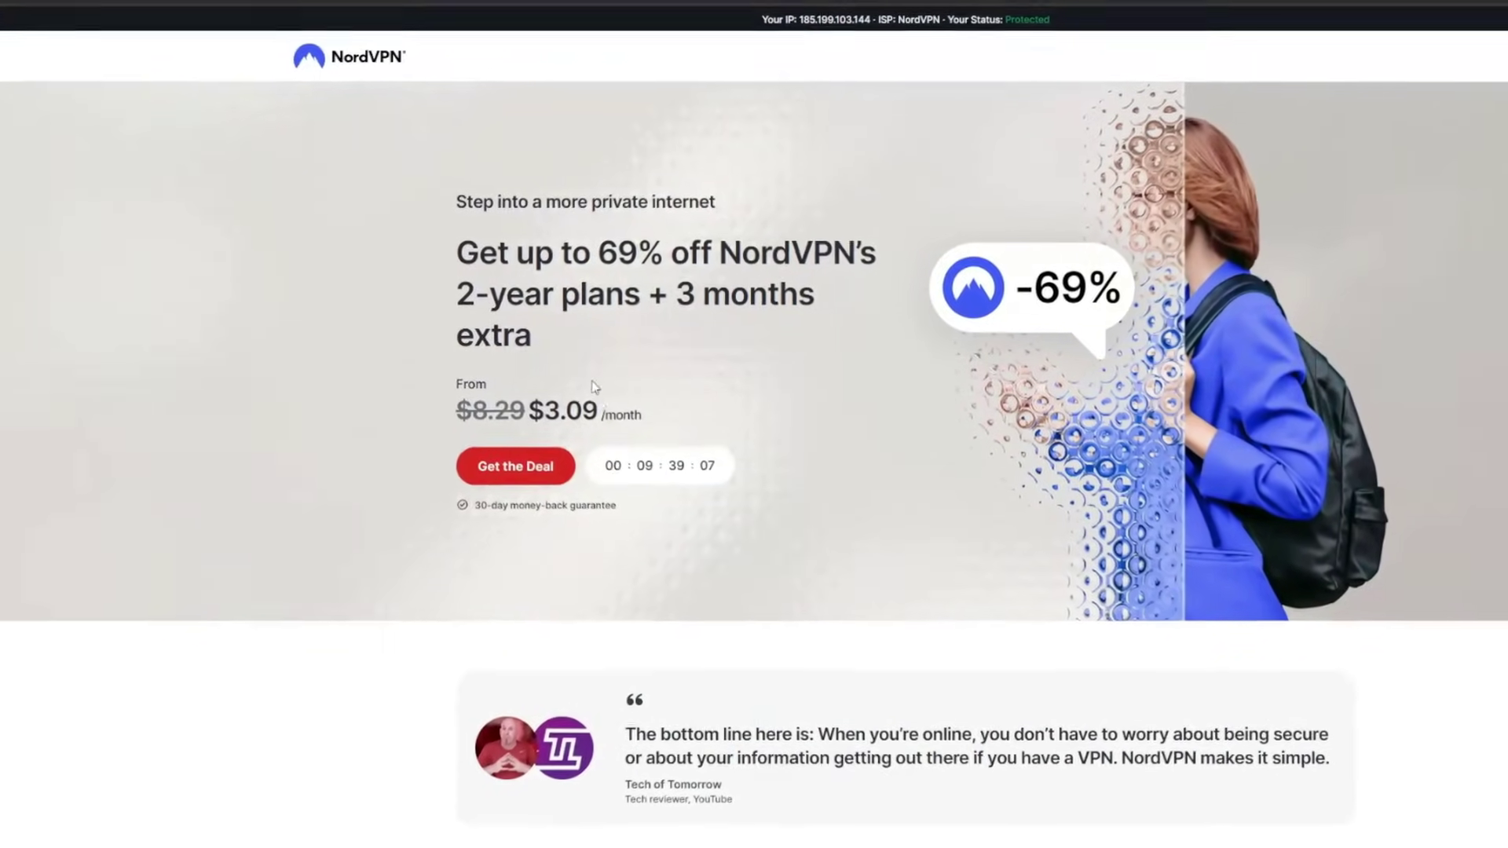
Highlight '3 months' in the up to 69% off 2-year plan headline
{"action": "left_click_drag", "start_coordinate": [675, 297], "coordinate": [828, 329]}
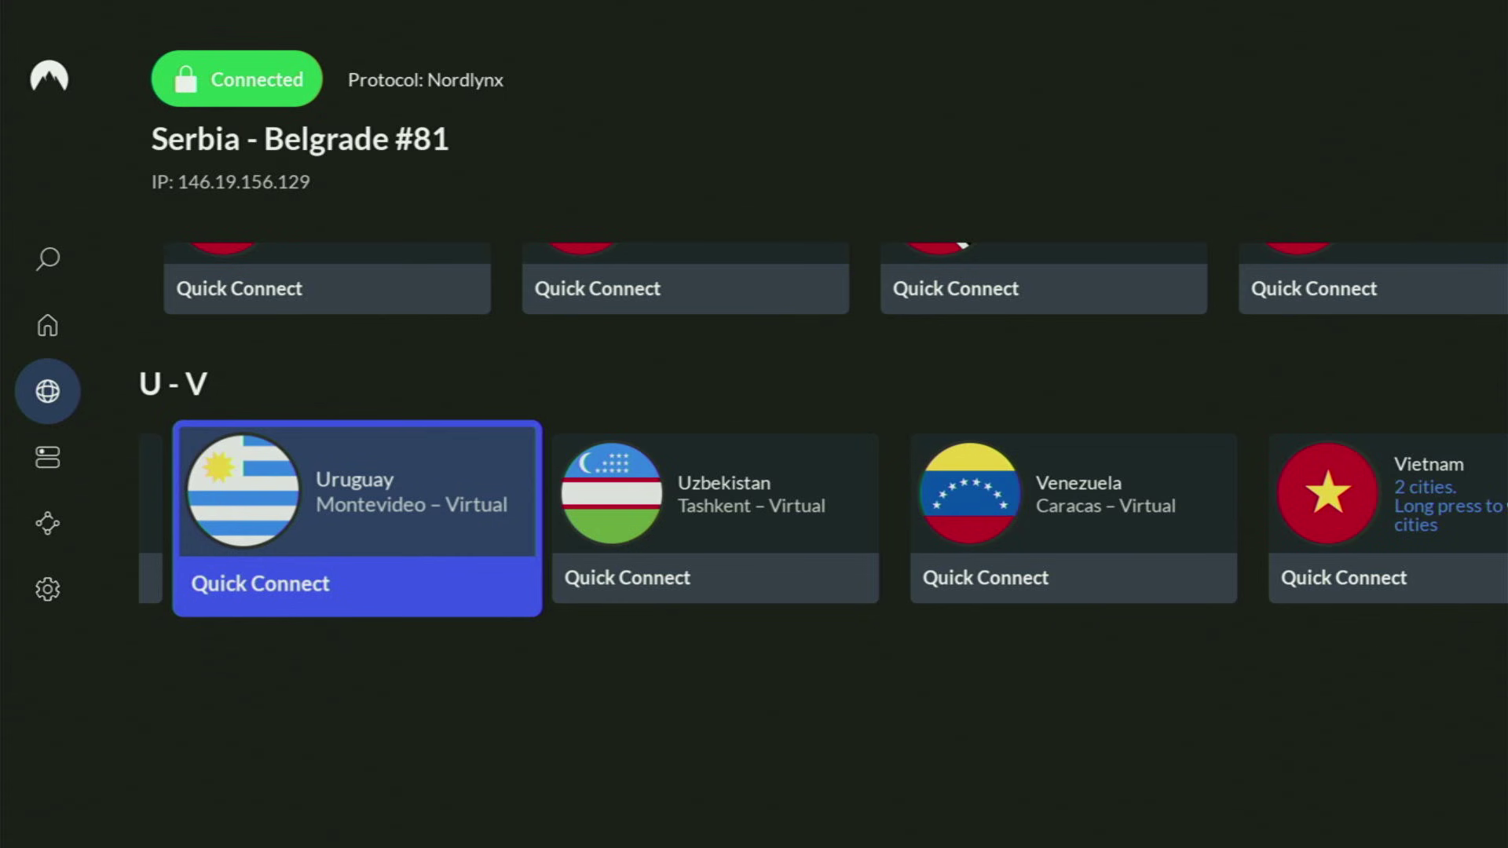
Leave NordVPN for Home and open Your Apps & Channels from the top app row
{"action": "key", "text": "Home"}
{"action": "key", "text": "Right"}
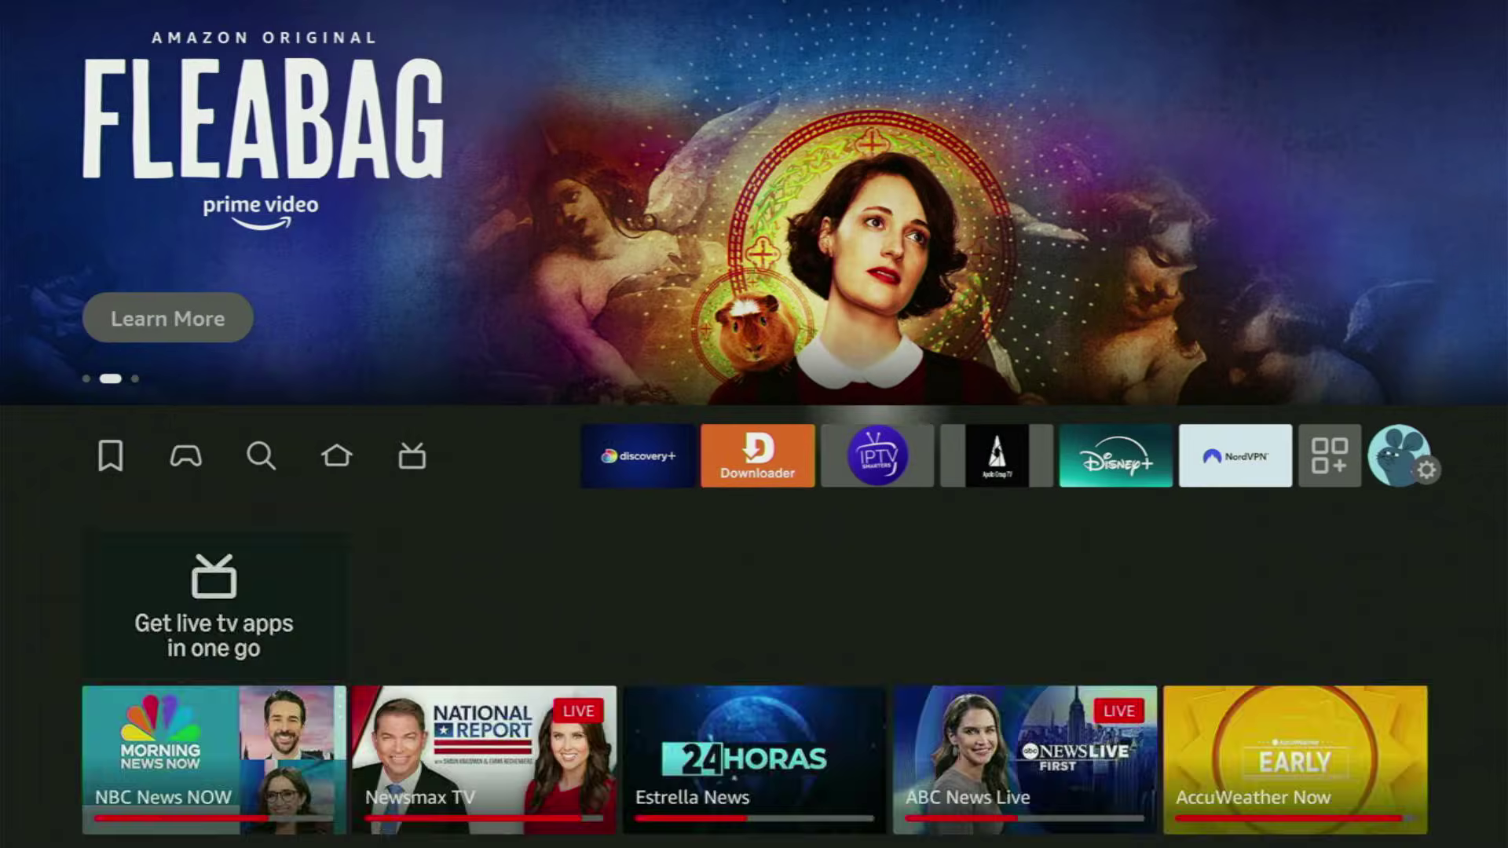
{"action": "key", "text": "Right"}
{"action": "key", "text": "Right"}
{"action": "key", "text": "Right"}
{"action": "key", "text": "Right"}
{"action": "key", "text": "Right"}
{"action": "key", "text": "Right"}
{"action": "key", "text": "Right"}
{"action": "key", "text": "Return"}
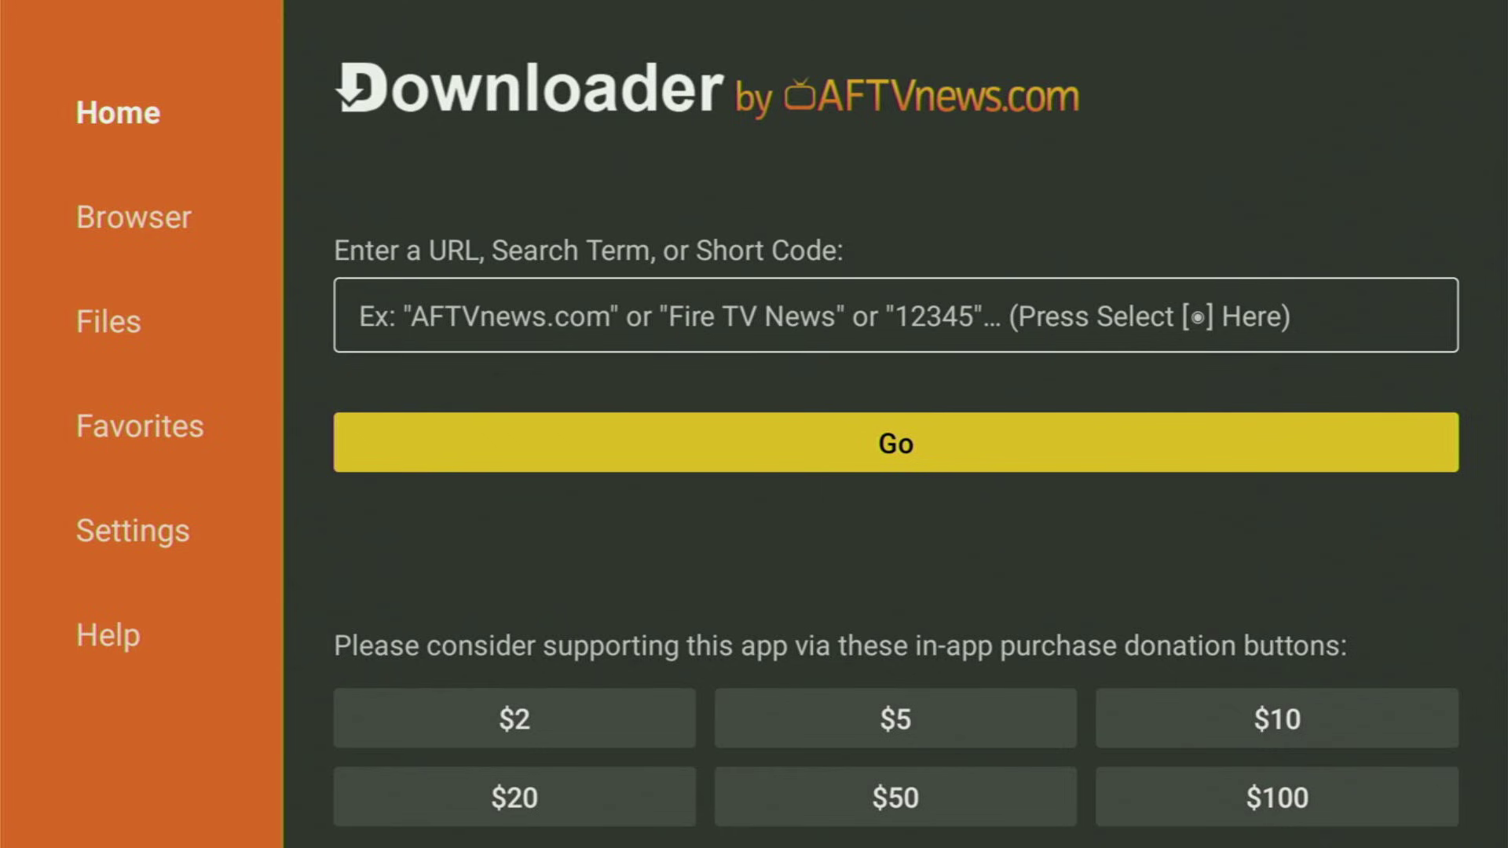
Enter the short code 402844 in Downloader's URL field
{"action": "key", "text": "Up"}
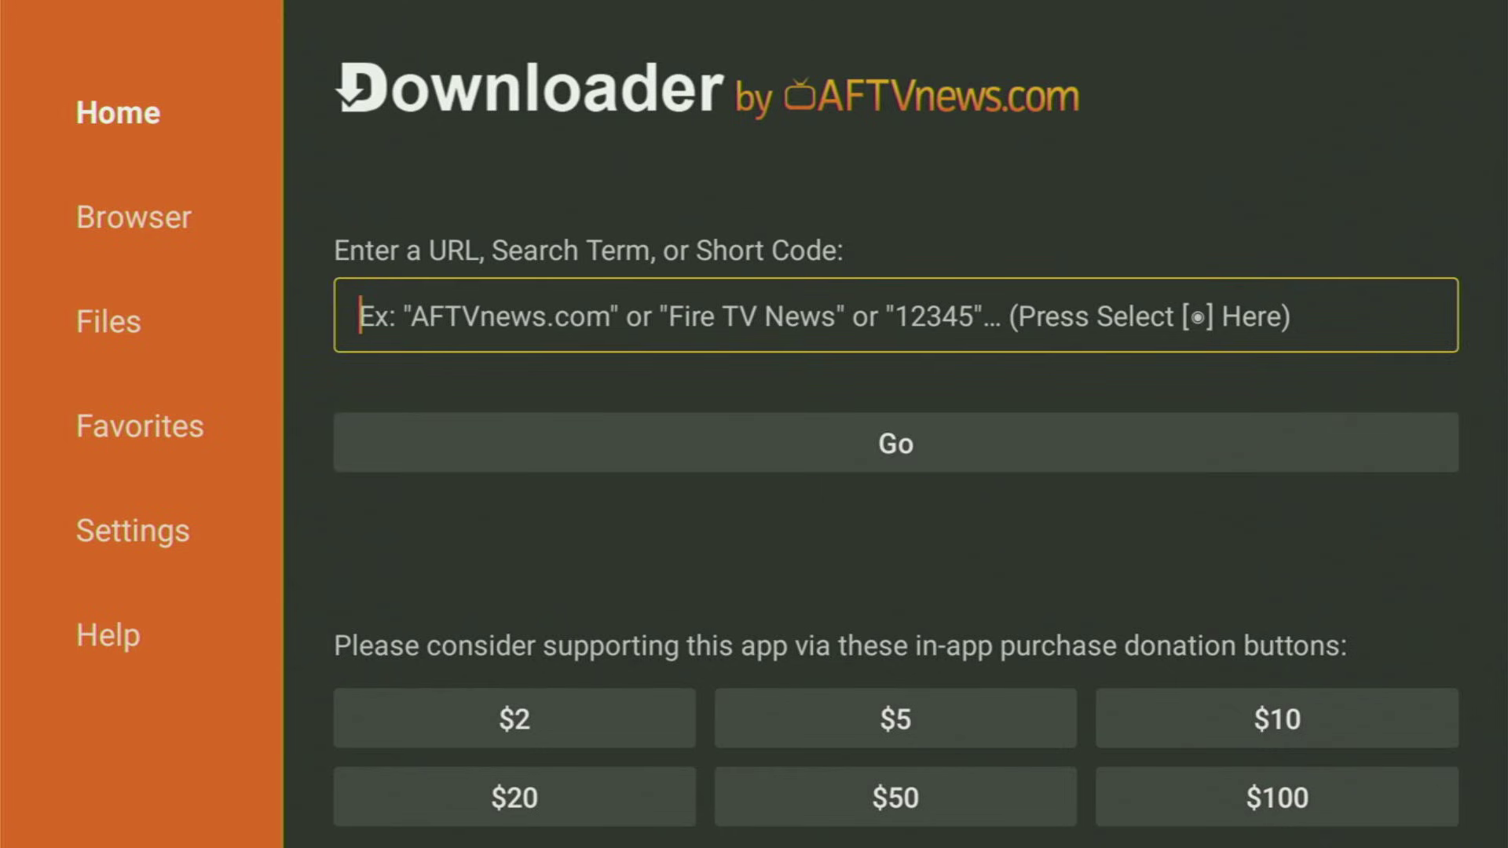
{"action": "key", "text": "Return"}
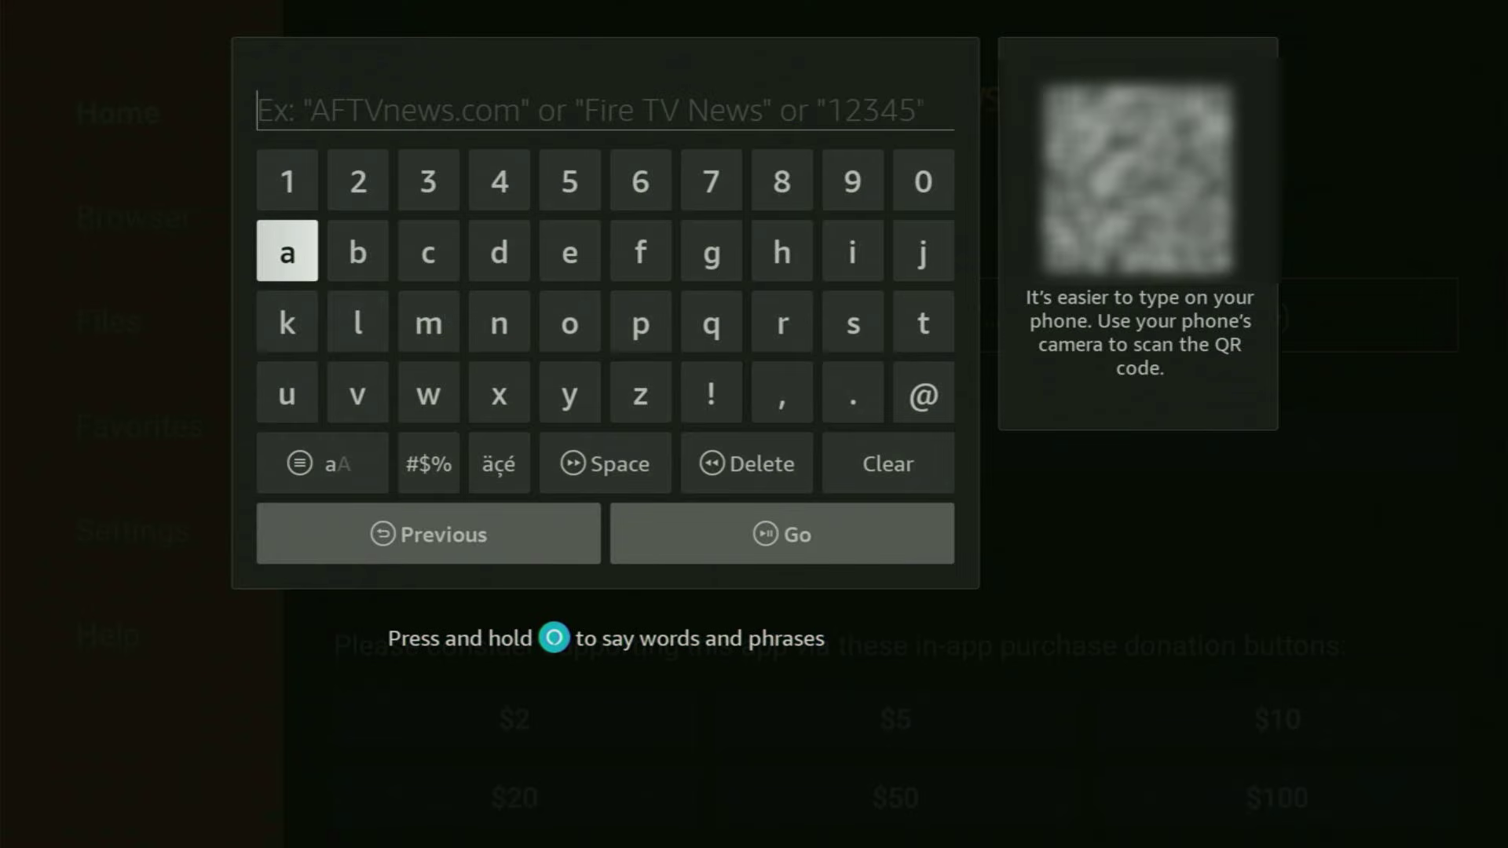
{"action": "key", "text": "Up"}
{"action": "key", "text": "Right"}
{"action": "key", "text": "Right"}
{"action": "key", "text": "Right"}
{"action": "key", "text": "Return"}
{"action": "key", "text": "Right"}
{"action": "key", "text": "Right"}
{"action": "key", "text": "Right"}
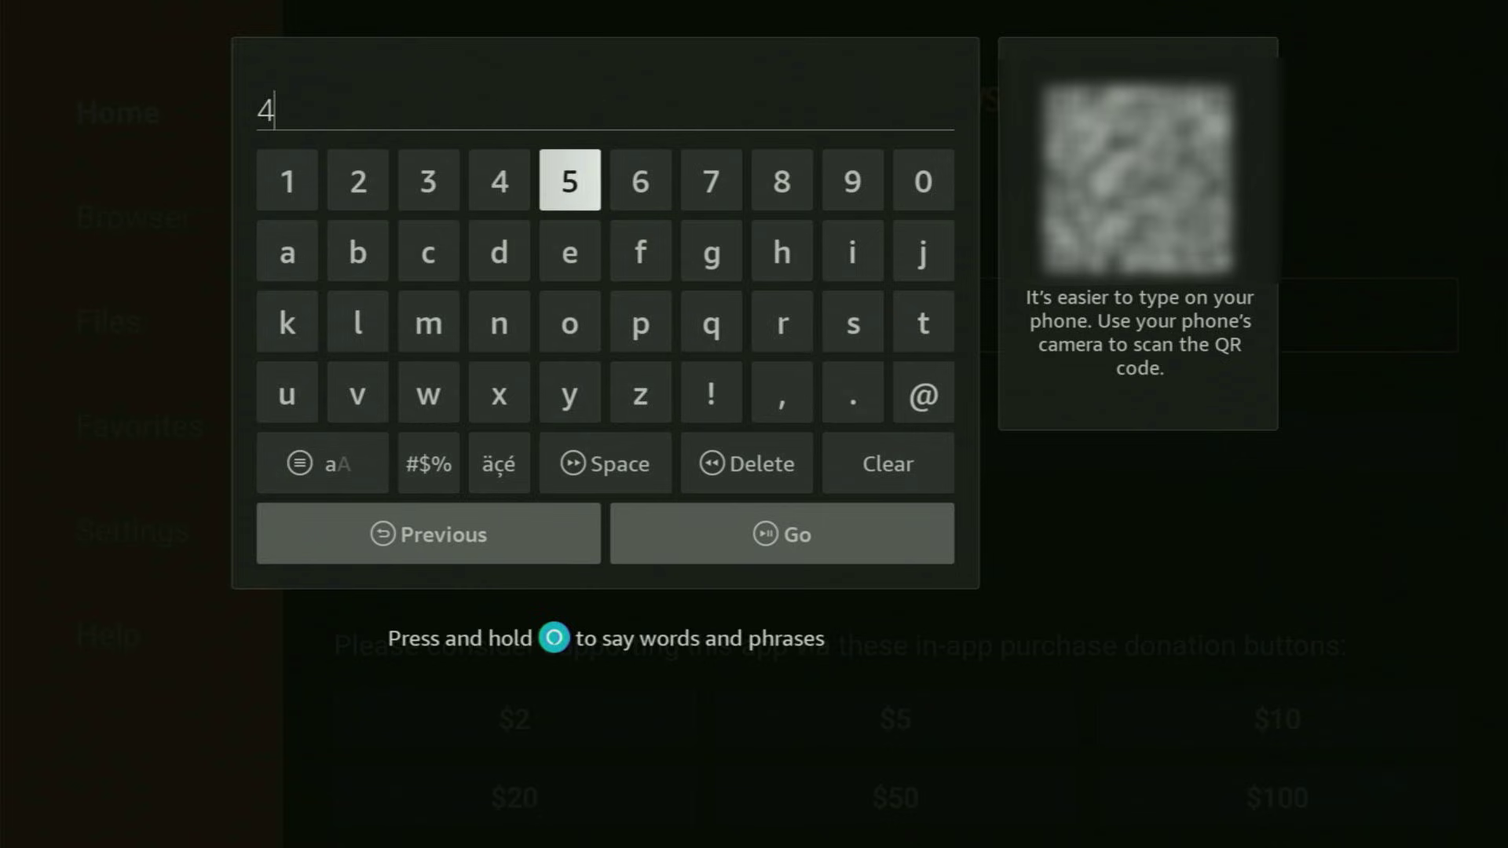
{"action": "key", "text": "Right"}
{"action": "key", "text": "Right"}
{"action": "key", "text": "Right"}
{"action": "key", "text": "Return"}
{"action": "key", "text": "Right"}
{"action": "key", "text": "Right"}
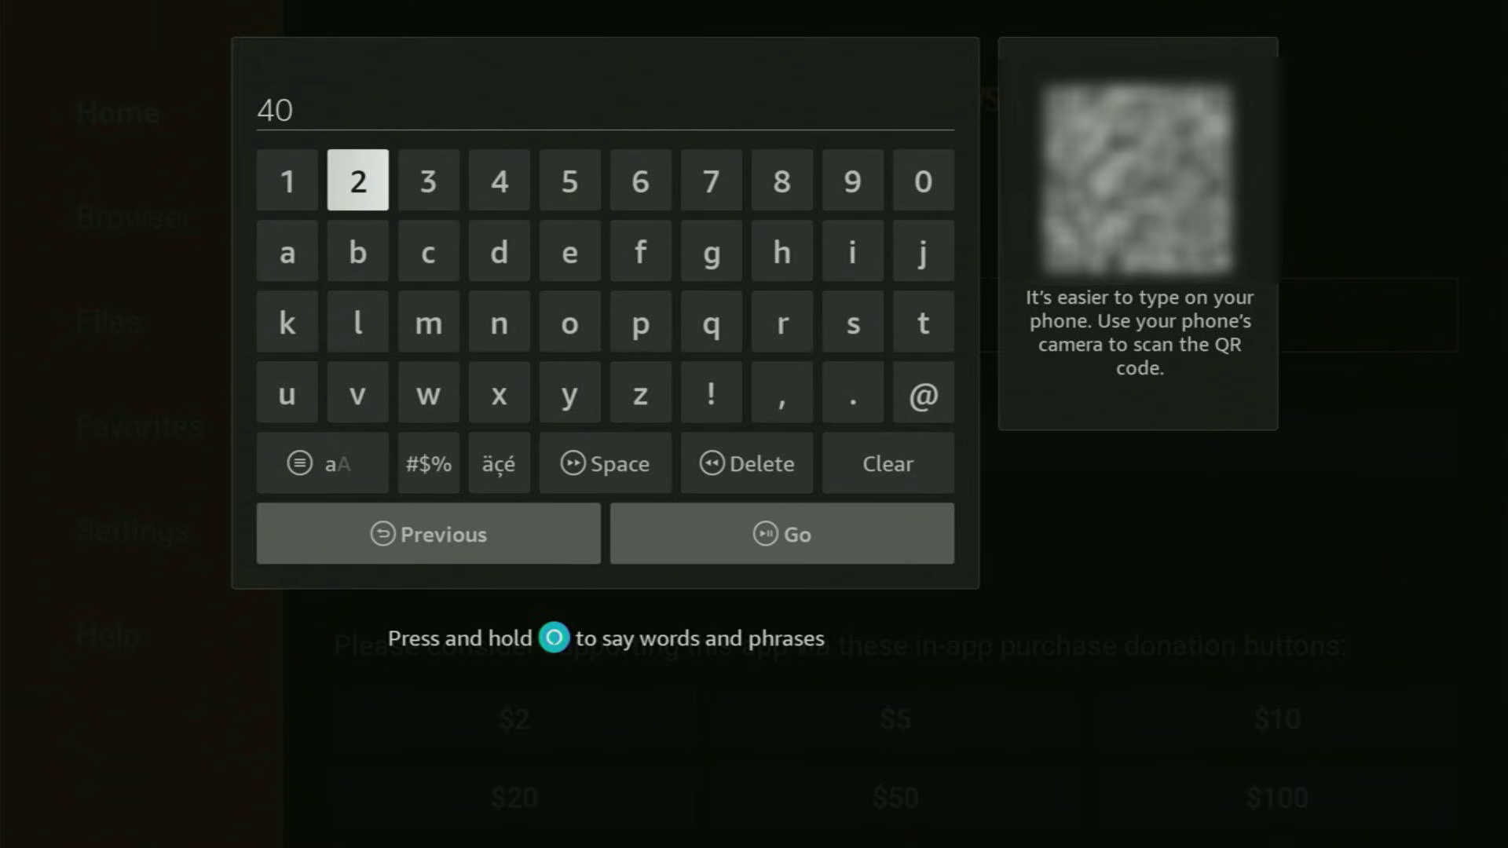
{"action": "key", "text": "Return"}
{"action": "key", "text": "Right"}
{"action": "key", "text": "Right"}
{"action": "key", "text": "Right"}
{"action": "key", "text": "Right"}
{"action": "key", "text": "Right"}
{"action": "key", "text": "Right"}
{"action": "key", "text": "Return"}
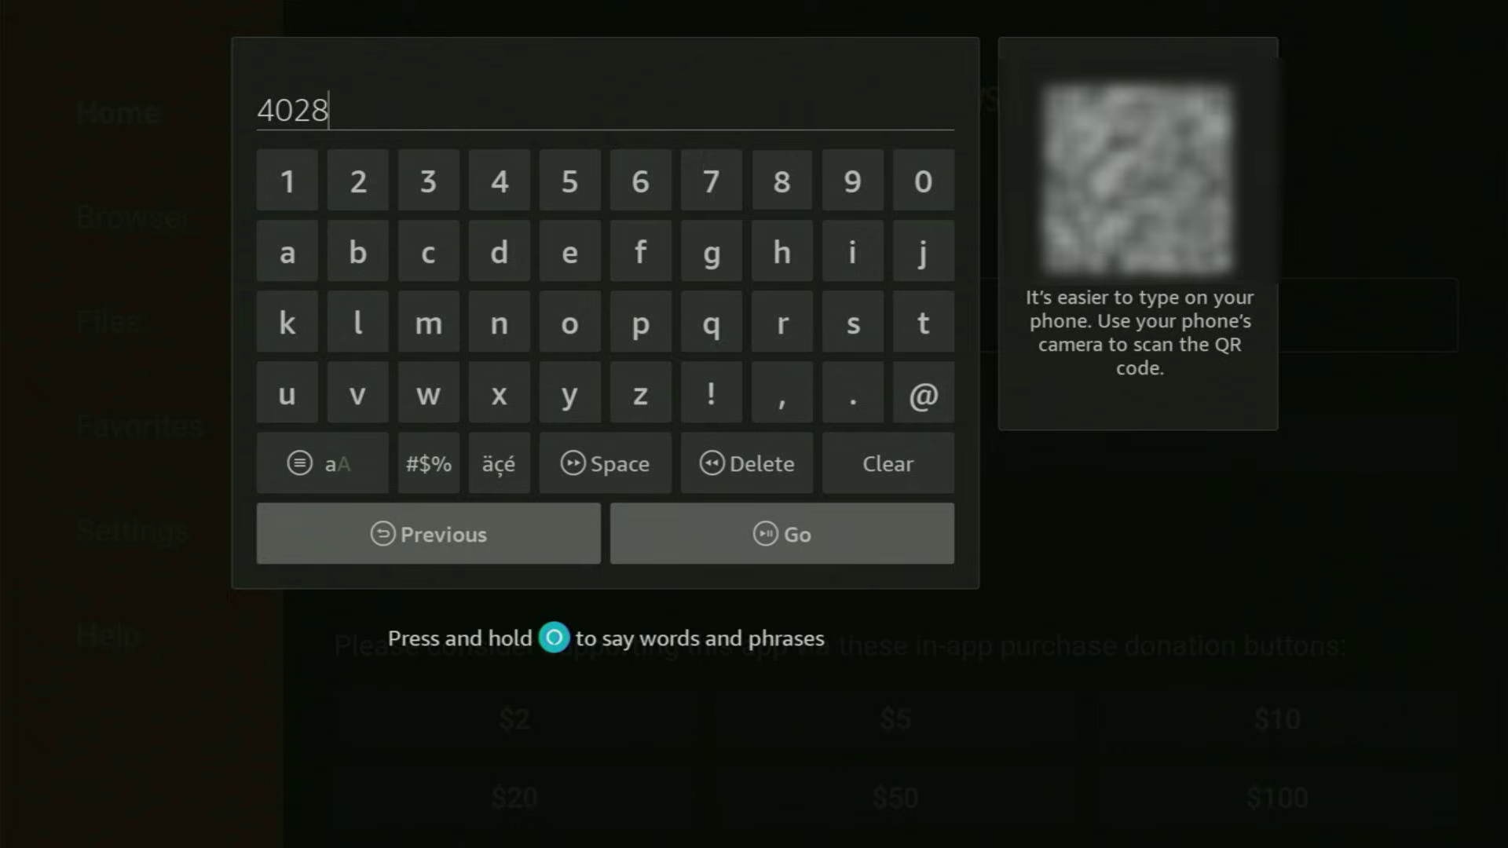
{"action": "key", "text": "Left"}
{"action": "key", "text": "Left"}
{"action": "key", "text": "Left"}
{"action": "key", "text": "Left"}
{"action": "key", "text": "Return"}
{"action": "key", "text": "Return"}
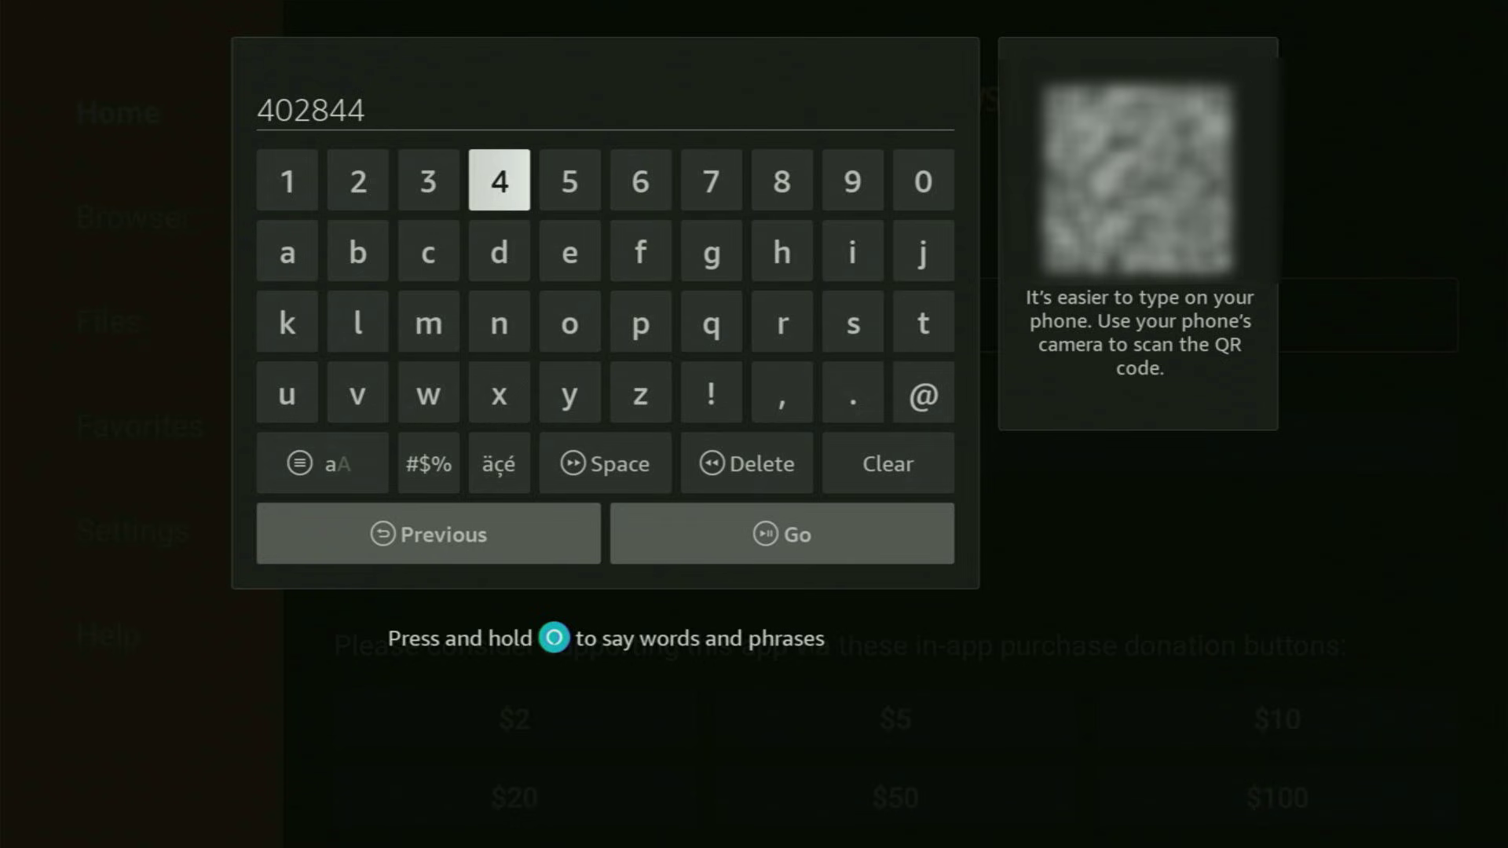
Submit the code 402844 with Go to fetch streamfire1.apk
{"action": "key", "text": "Down"}
{"action": "key", "text": "Down"}
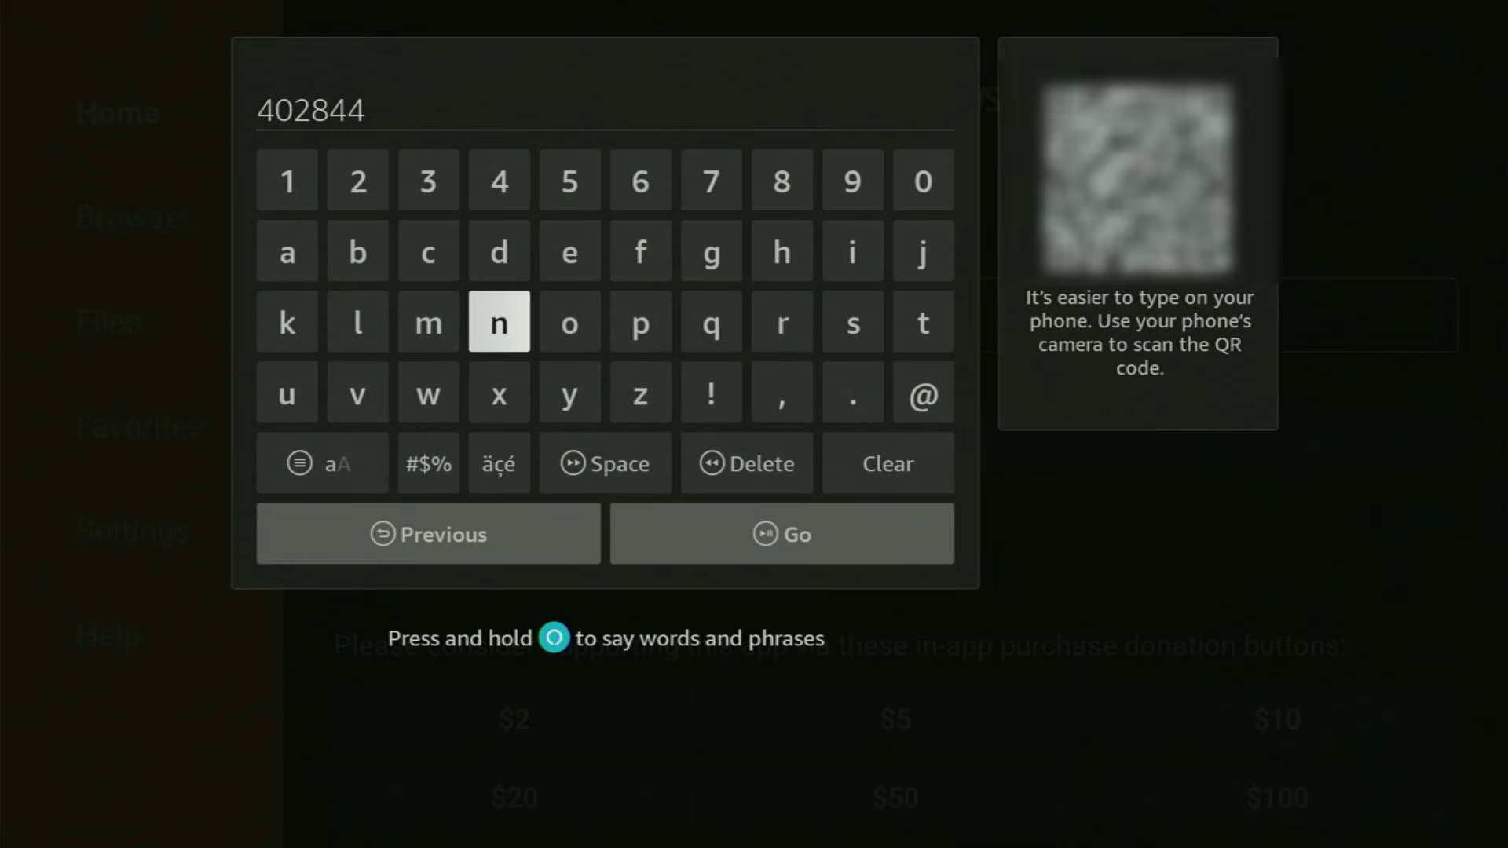
{"action": "key", "text": "Down"}
{"action": "key", "text": "Down"}
{"action": "key", "text": "Down"}
{"action": "key", "text": "Right"}
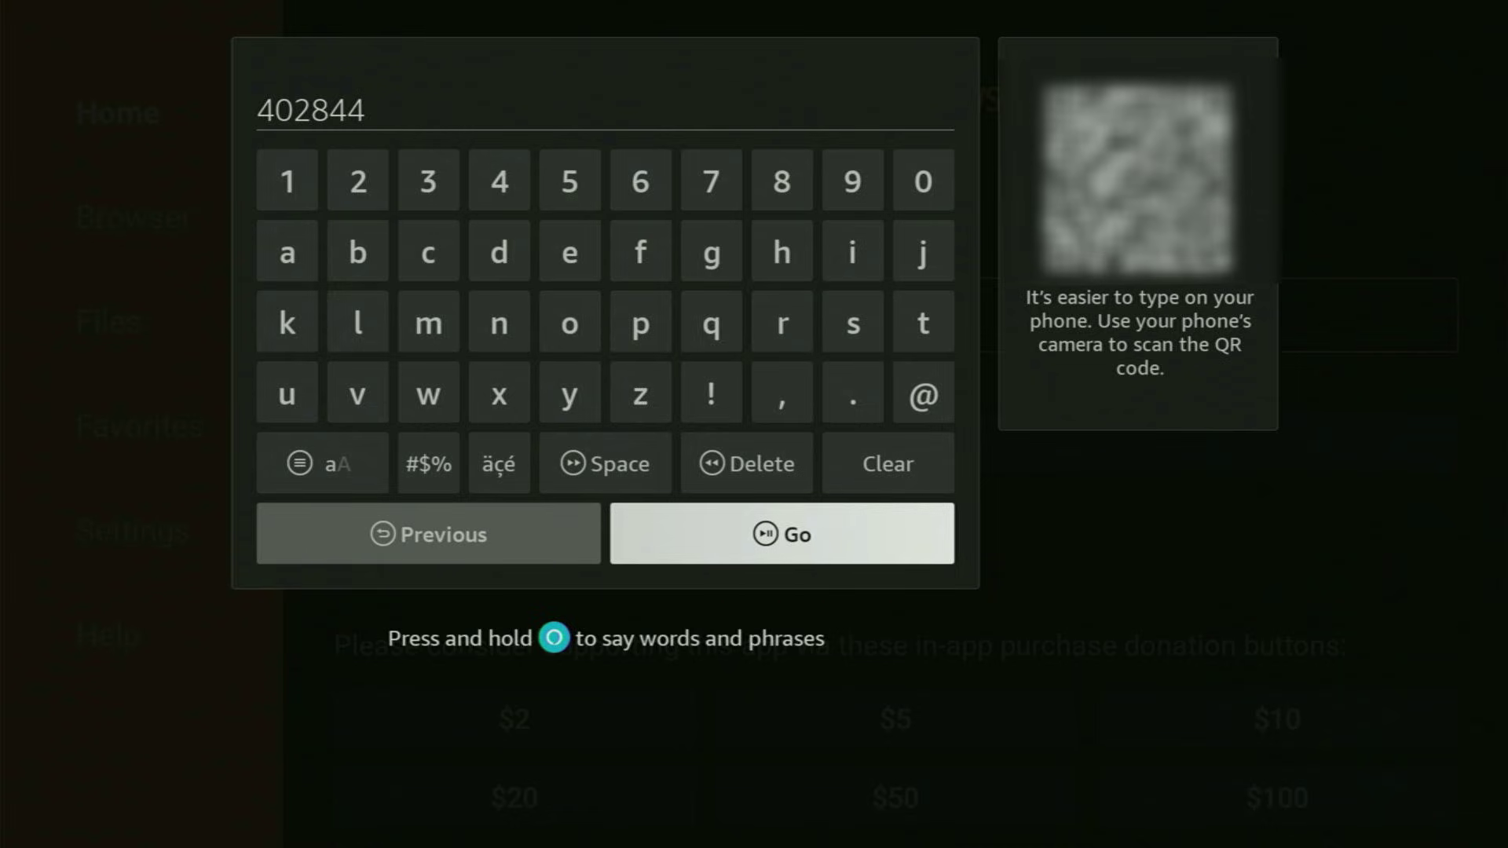
{"action": "key", "text": "Return"}
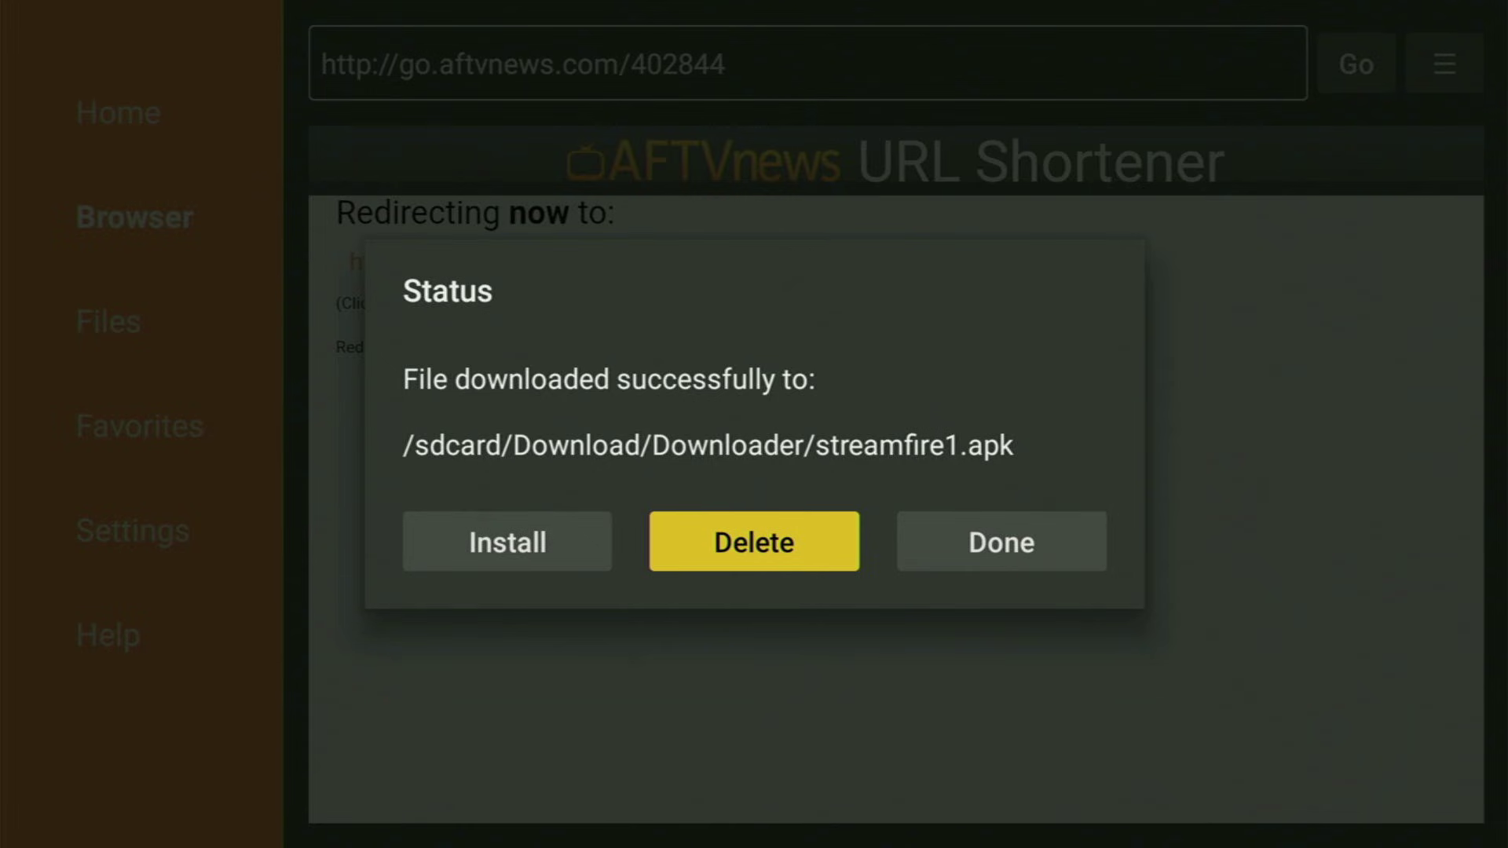
Delete streamfire1.apk from the Status dialog, confirming Delete, then go back to the Fire TV home screen
{"action": "key", "text": "Return"}
{"action": "key", "text": "Left"}
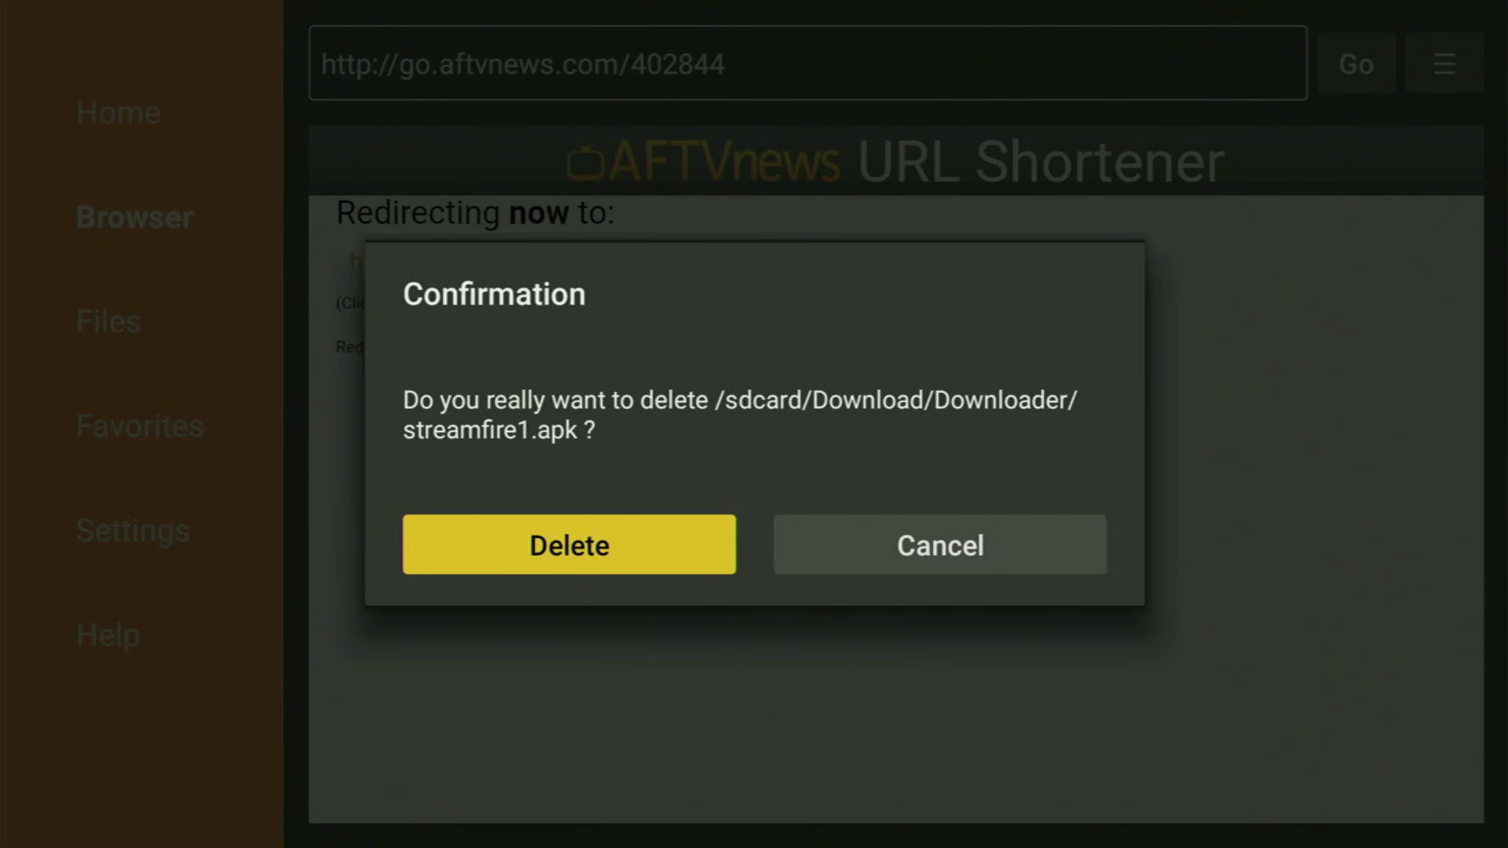
{"action": "key", "text": "Return"}
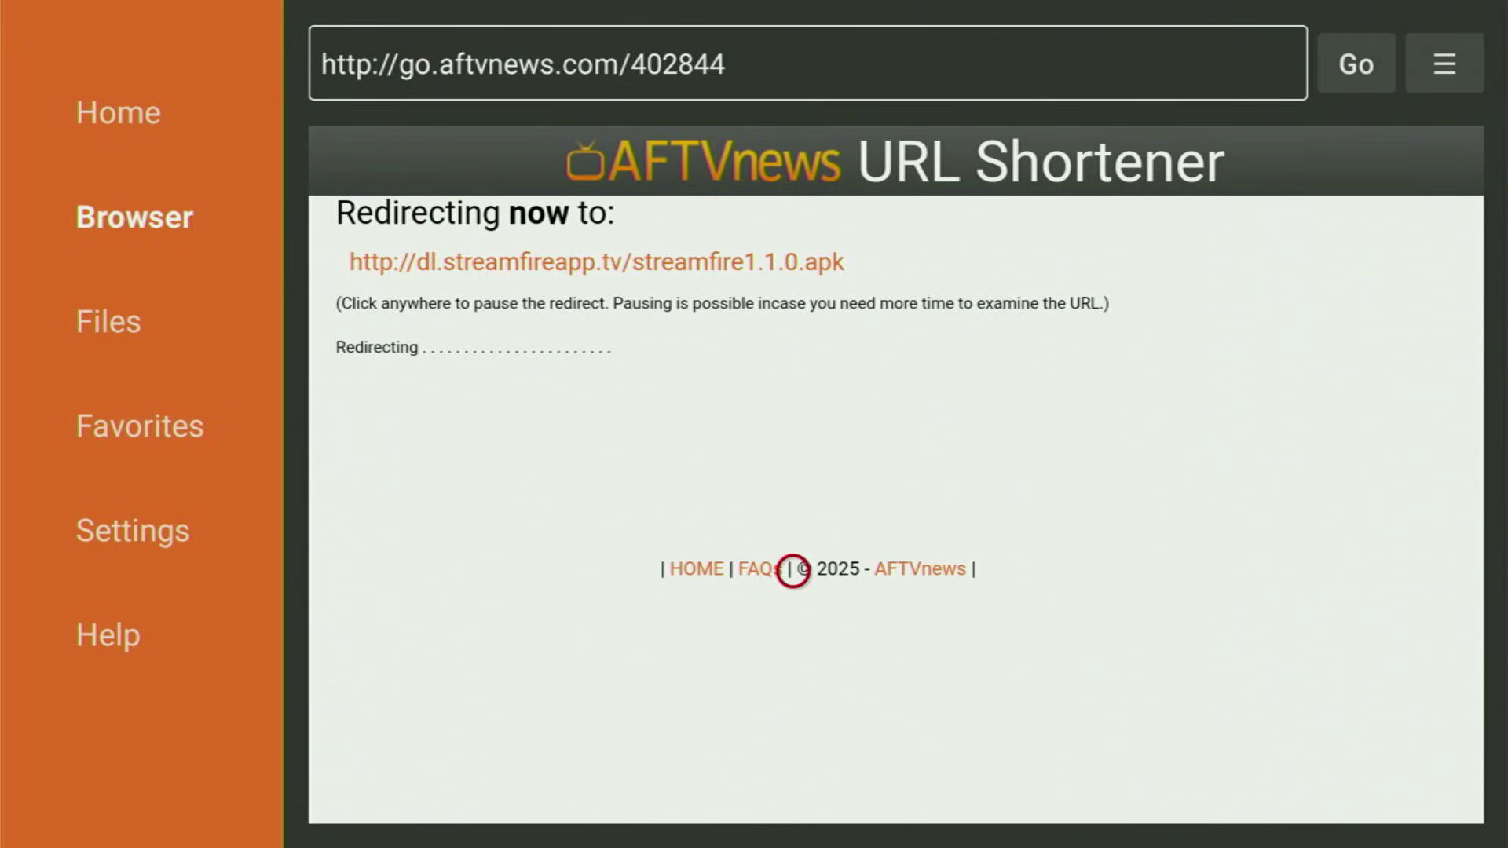
{"action": "key", "text": "Home"}
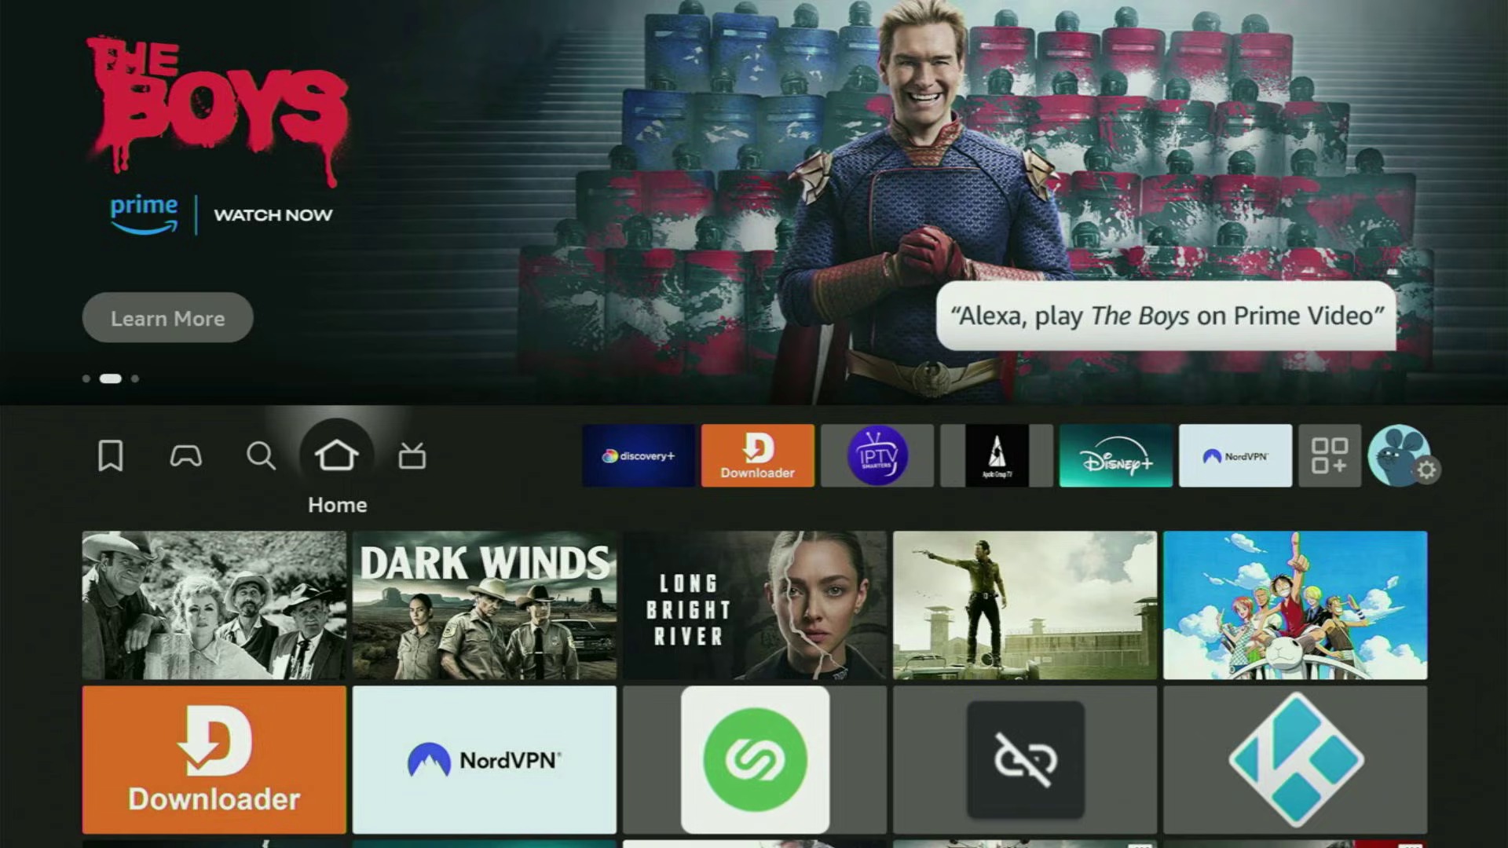
Open Your Apps & Channels and focus the new StreamFire tile in the second row
{"action": "key", "text": "Right"}
{"action": "key", "text": "Right"}
{"action": "key", "text": "Right"}
{"action": "key", "text": "Right"}
{"action": "key", "text": "Right"}
{"action": "key", "text": "Right"}
{"action": "key", "text": "Right"}
{"action": "key", "text": "Right"}
{"action": "key", "text": "Right"}
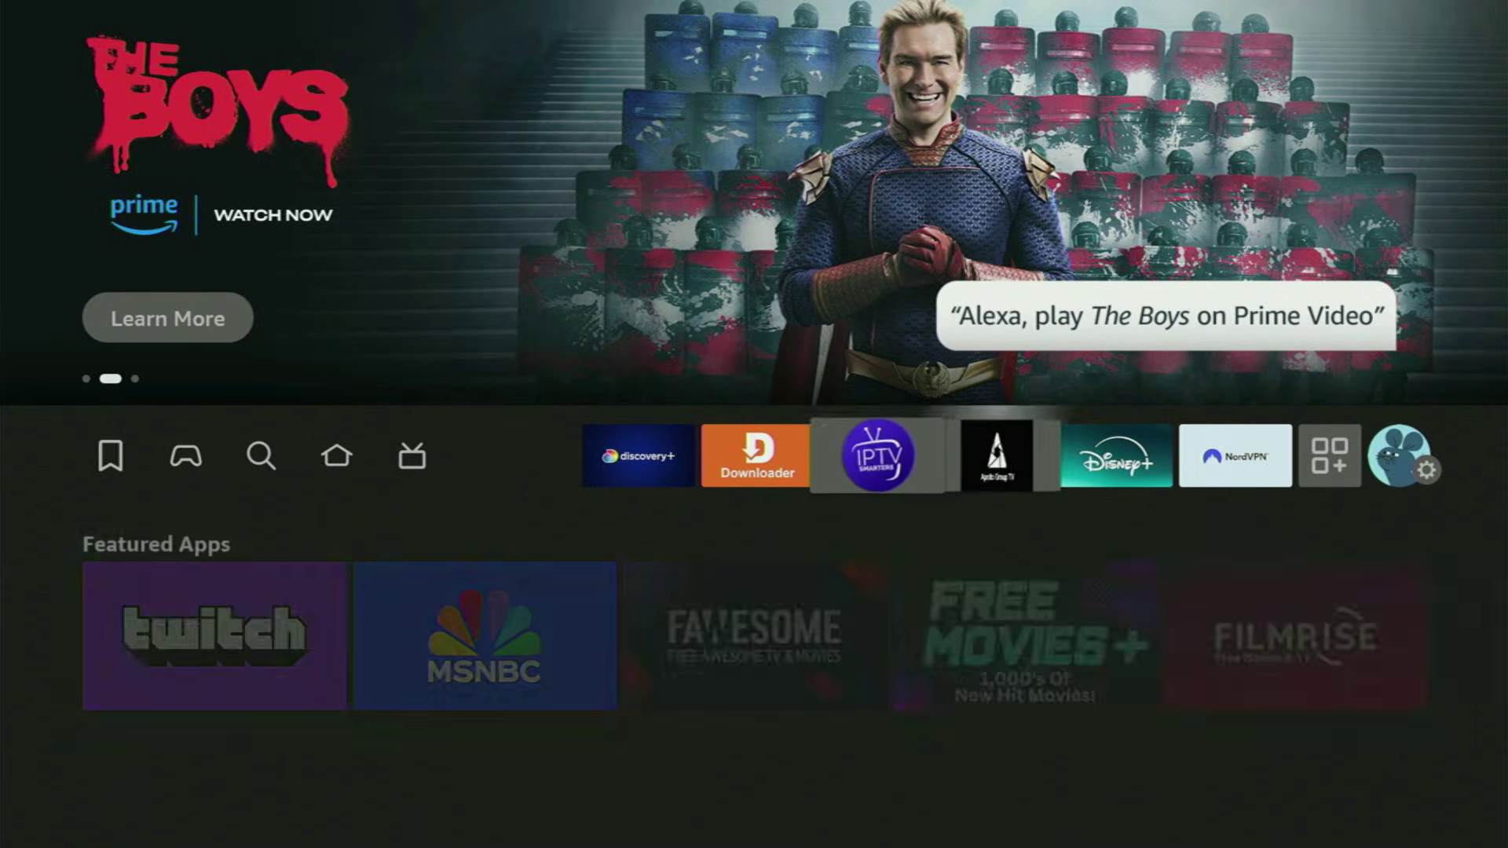
{"action": "key", "text": "Left"}
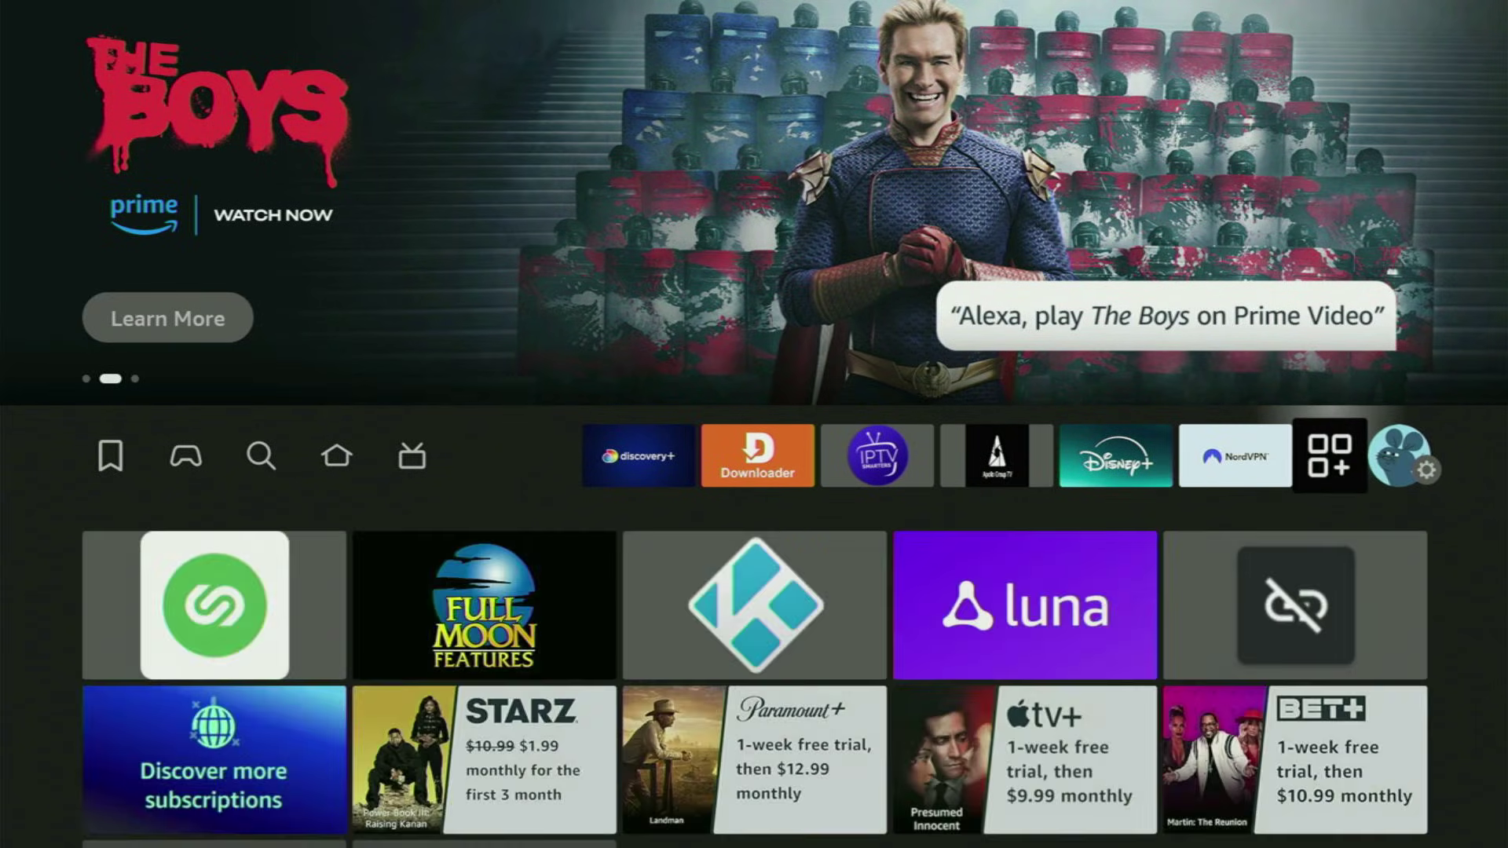
{"action": "key", "text": "Return"}
{"action": "key", "text": "Right"}
{"action": "key", "text": "Right"}
{"action": "key", "text": "Right"}
{"action": "key", "text": "Right"}
{"action": "key", "text": "Right"}
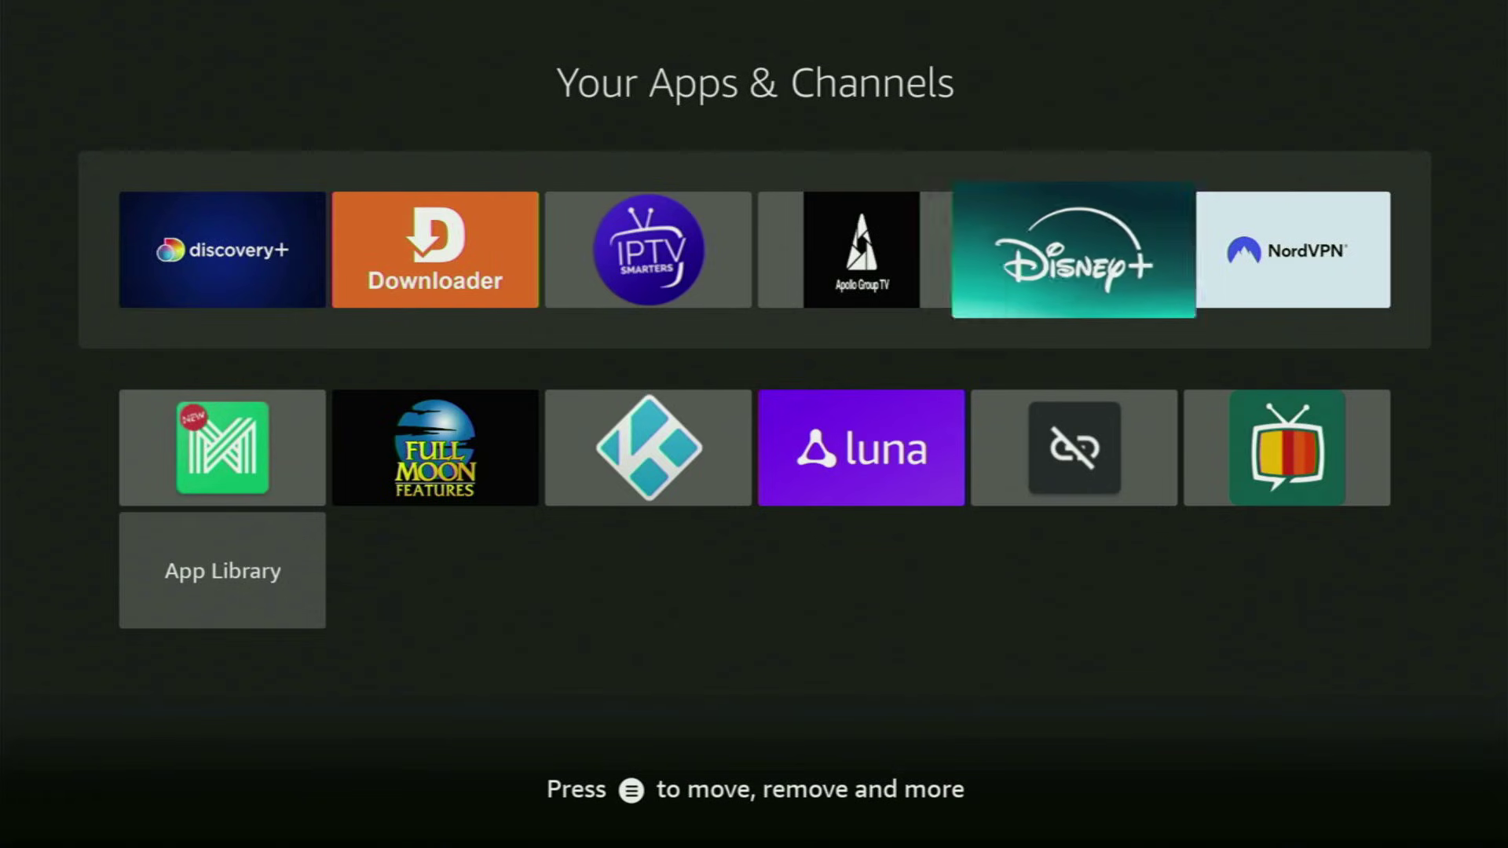
{"action": "key", "text": "Down"}
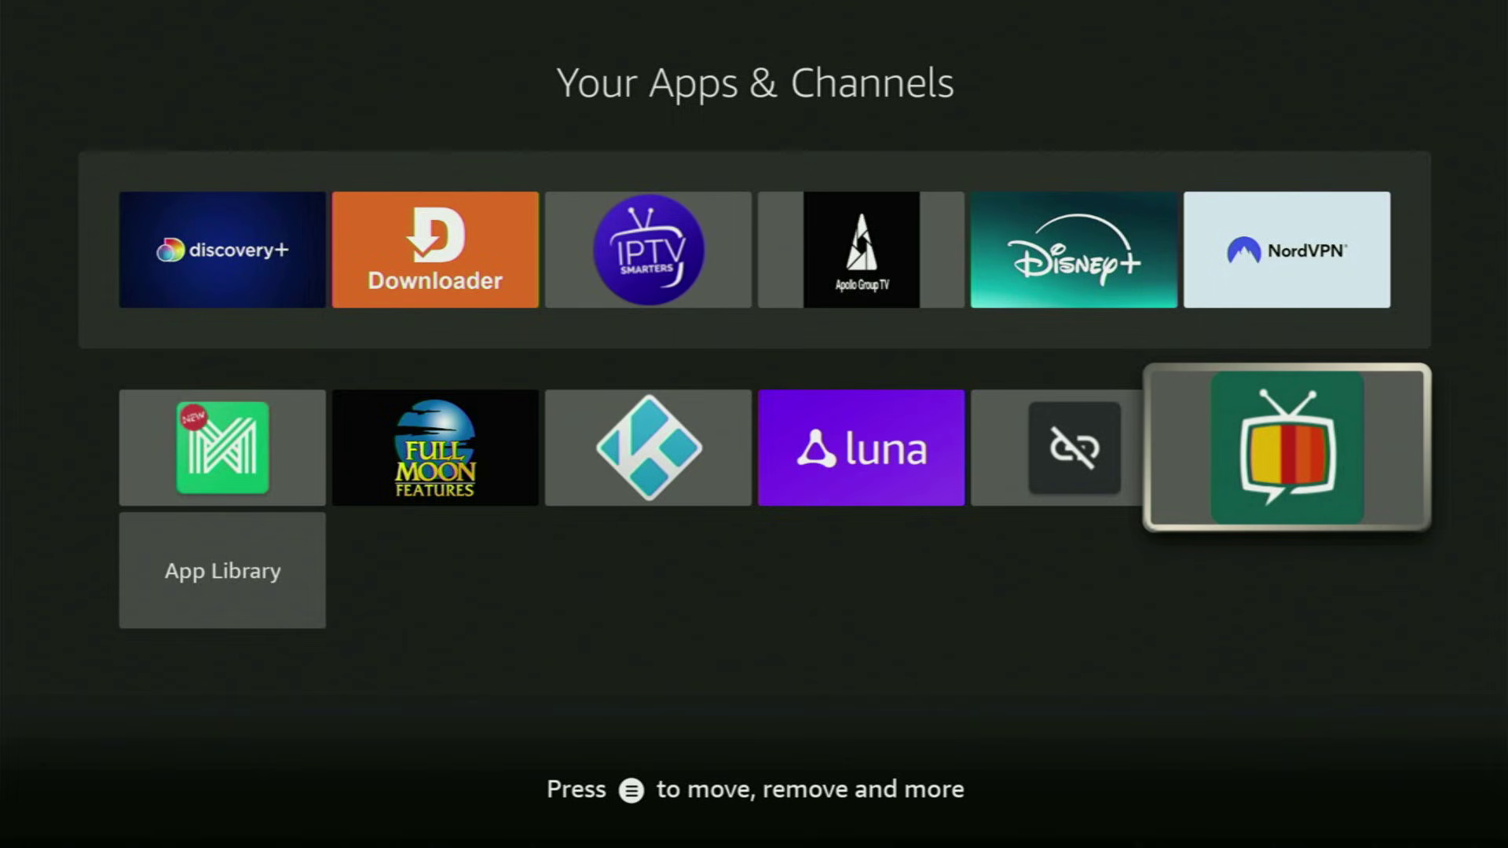
Use Move to front on StreamFire so it leads the list ahead of discovery+ and Downloader
{"action": "key", "text": "Menu"}
{"action": "key", "text": "Down"}
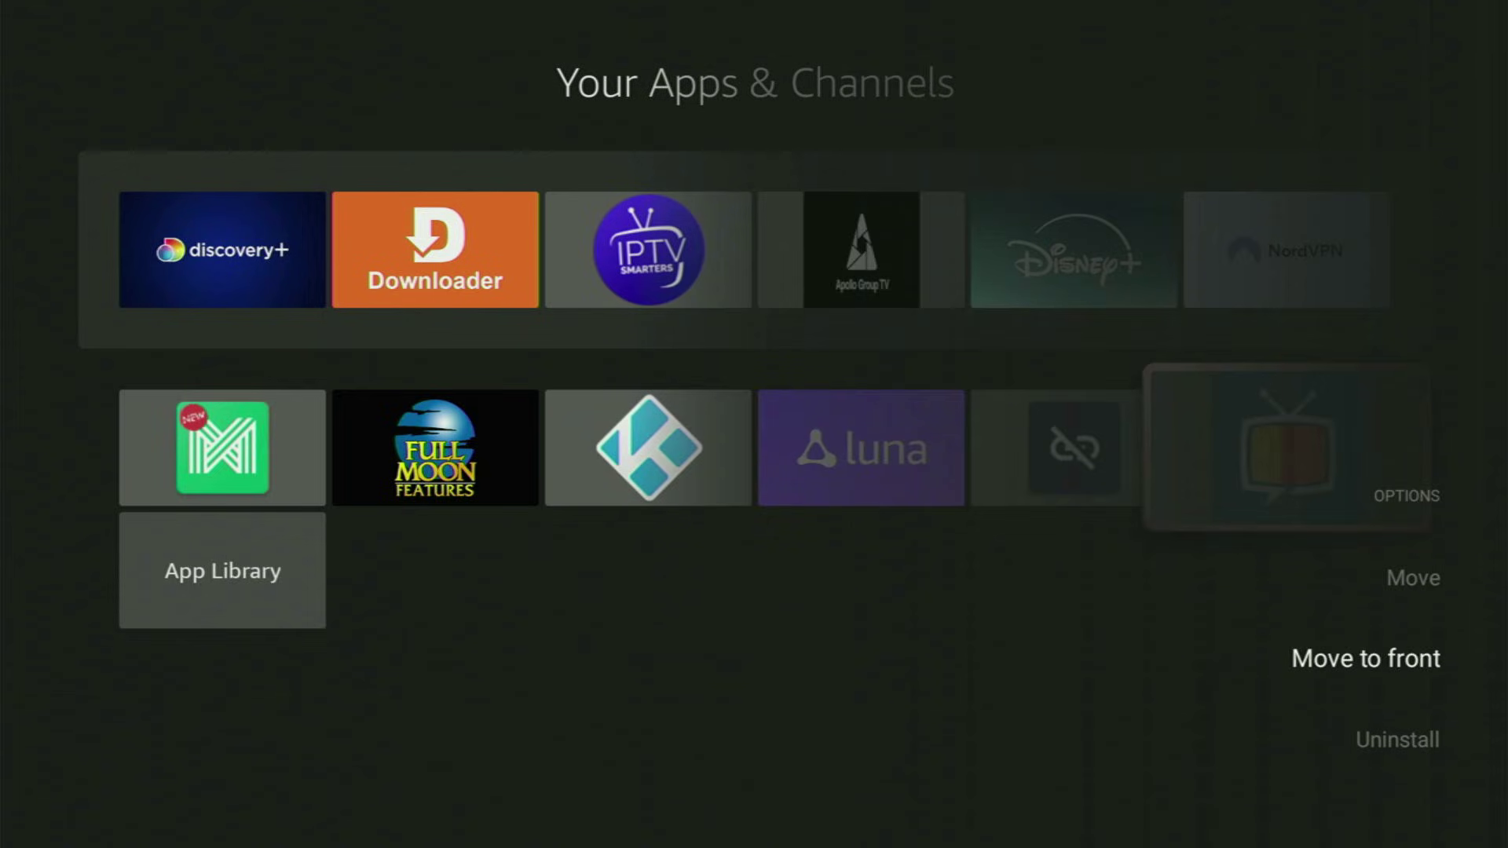
{"action": "key", "text": "Return"}
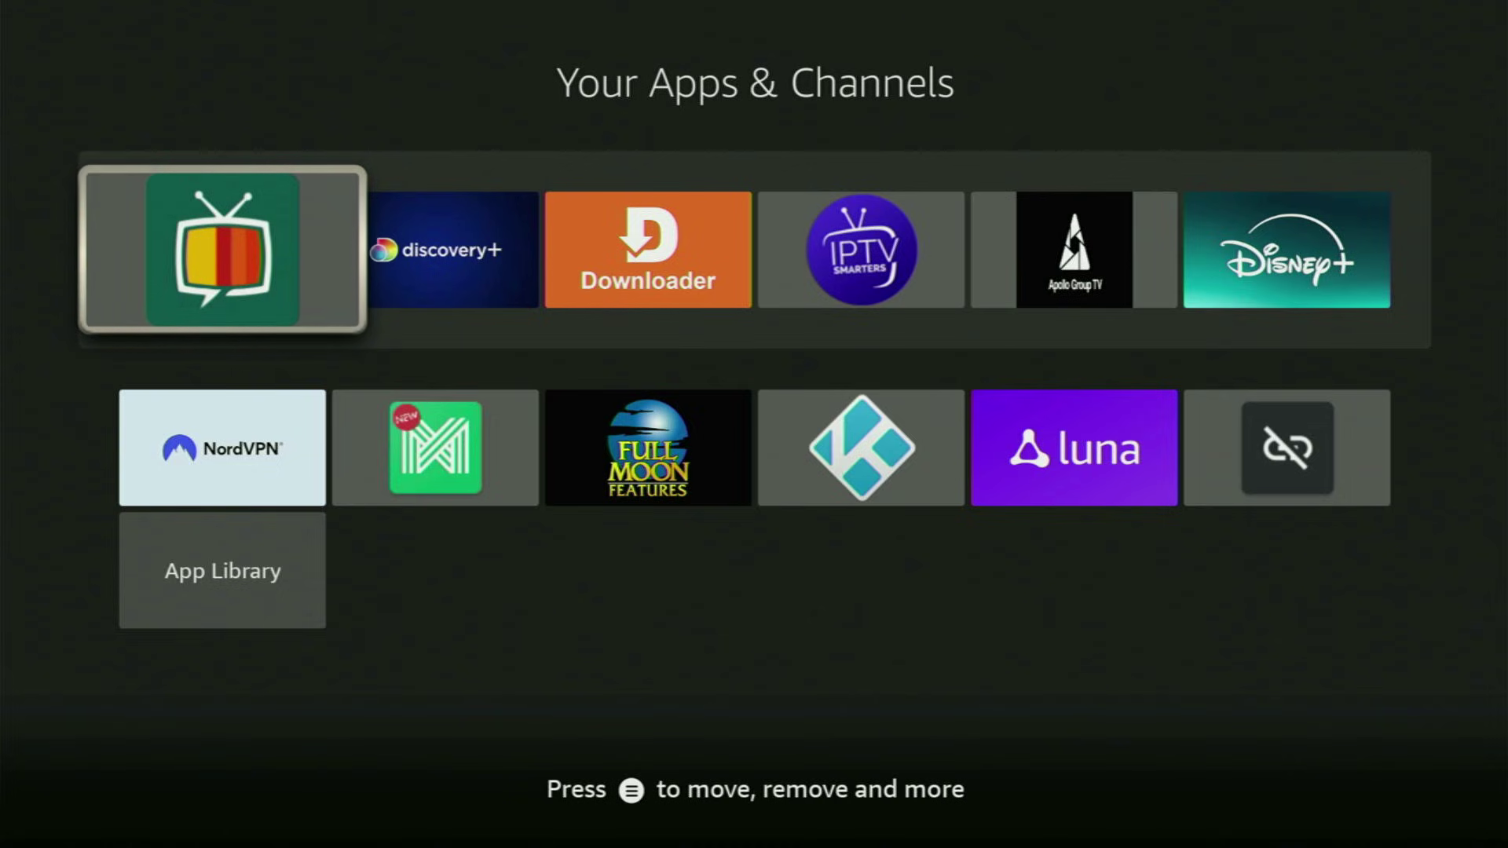
{"action": "key", "text": "Down"}
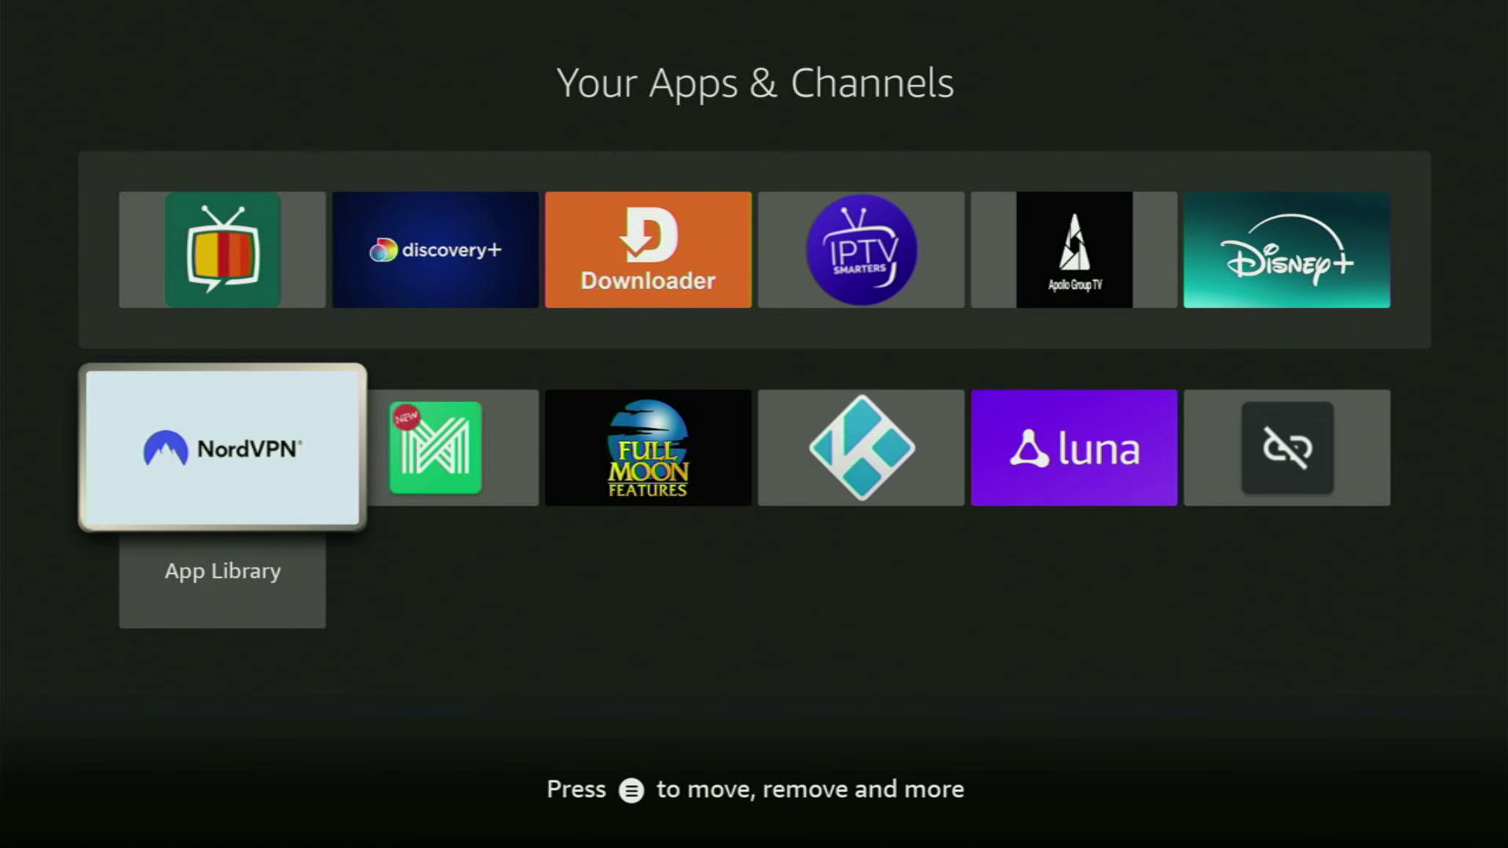
{"action": "key", "text": "Up"}
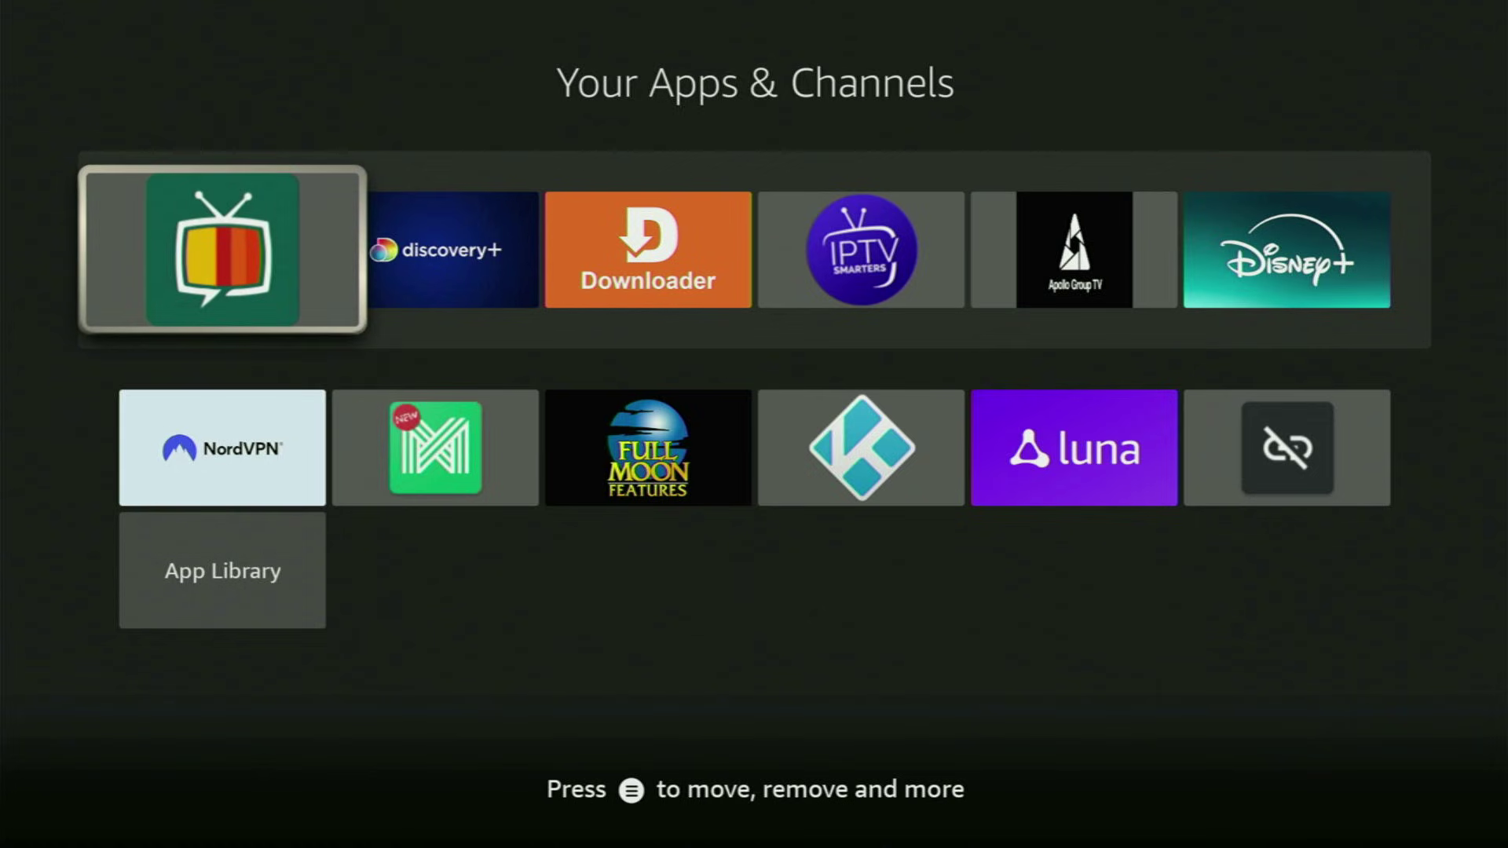